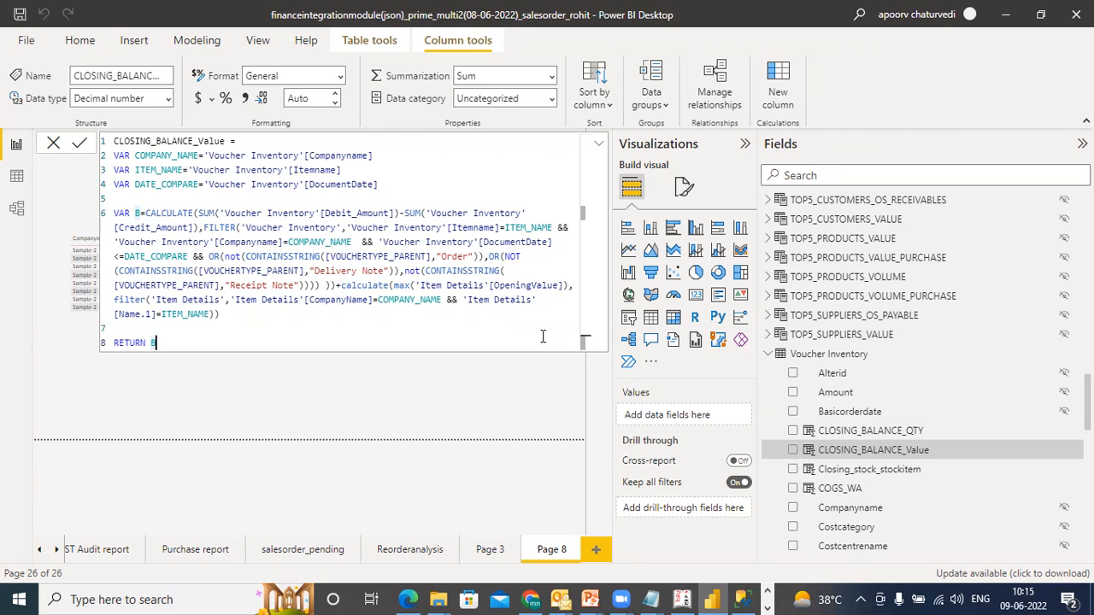
pyautogui.click(532, 599)
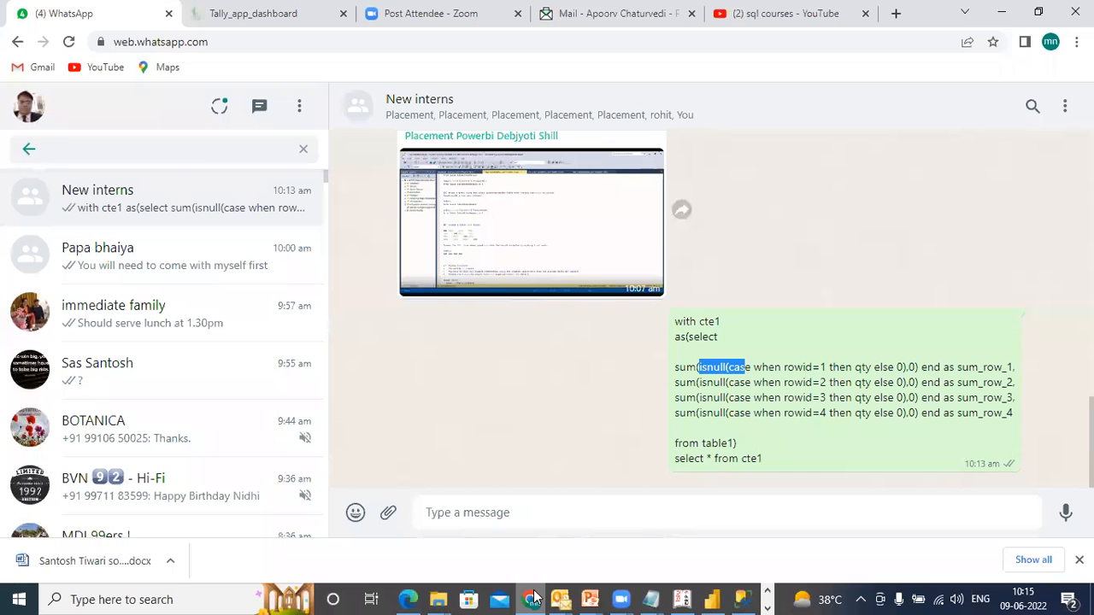
pyautogui.click(714, 599)
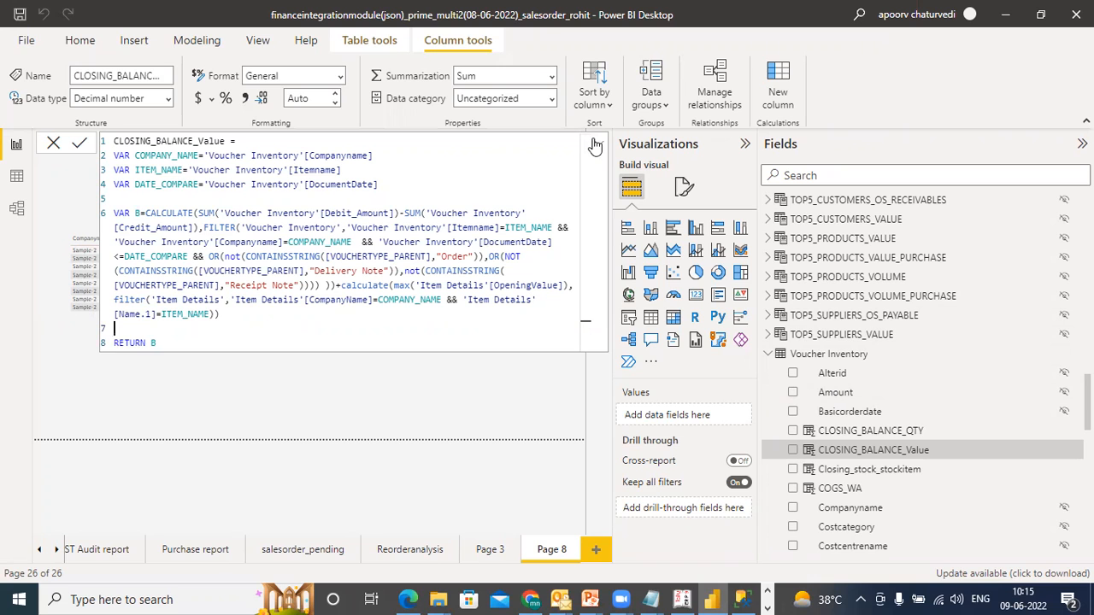
pyautogui.click(528, 598)
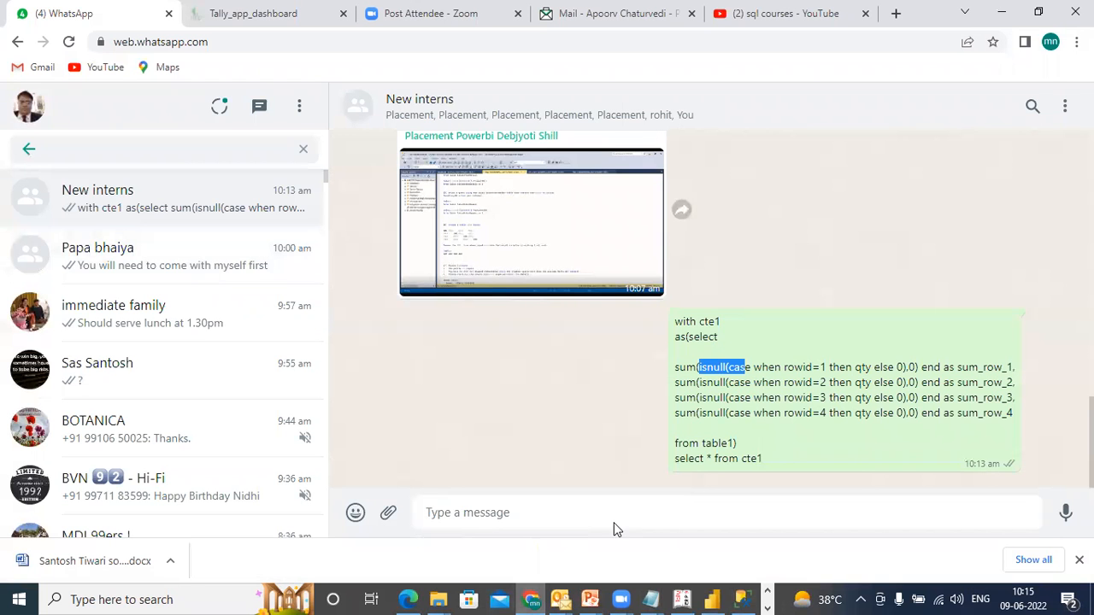
pyautogui.click(712, 598)
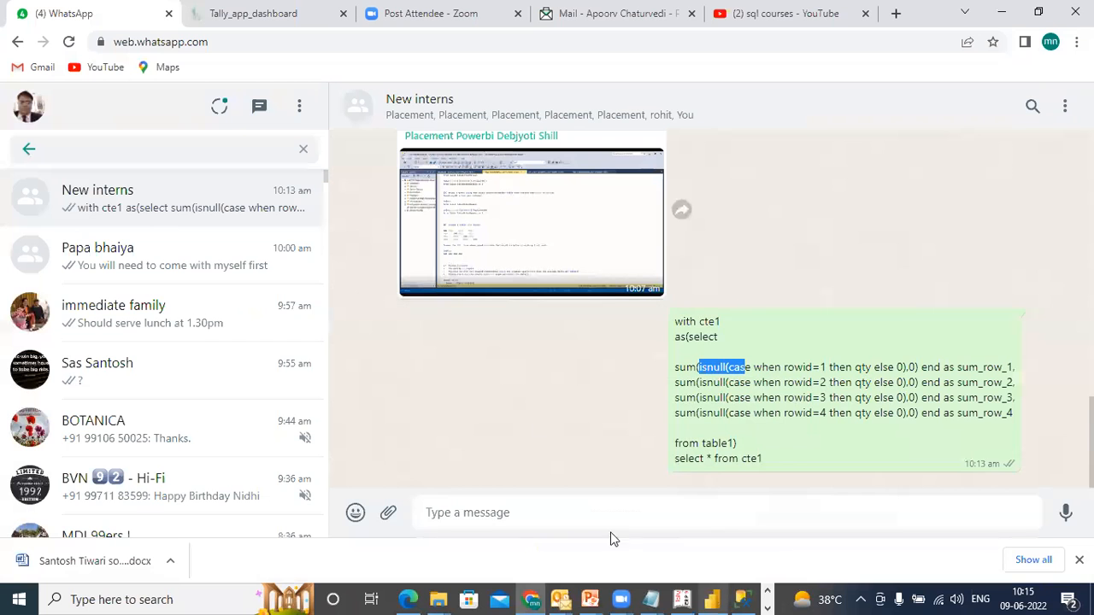
pyautogui.click(720, 598)
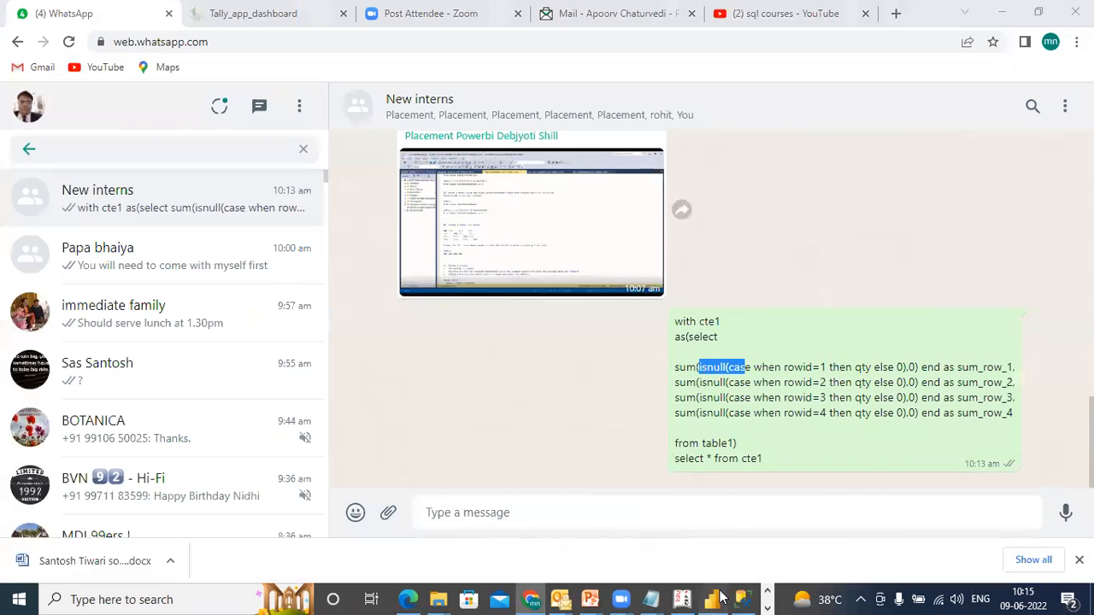
pyautogui.click(721, 599)
pyautogui.click(360, 338)
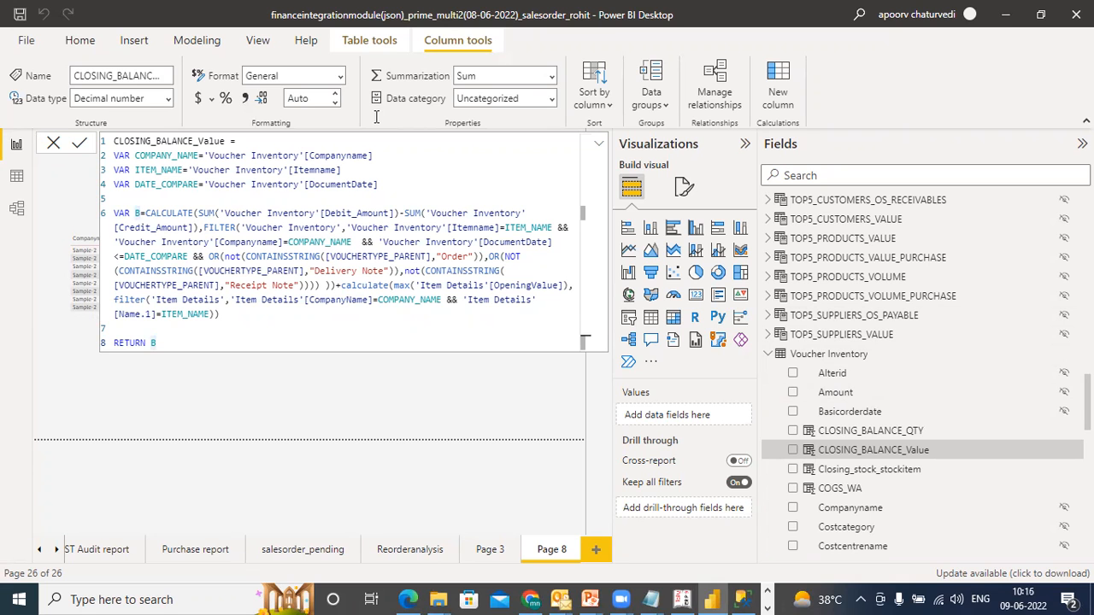
pyautogui.click(718, 599)
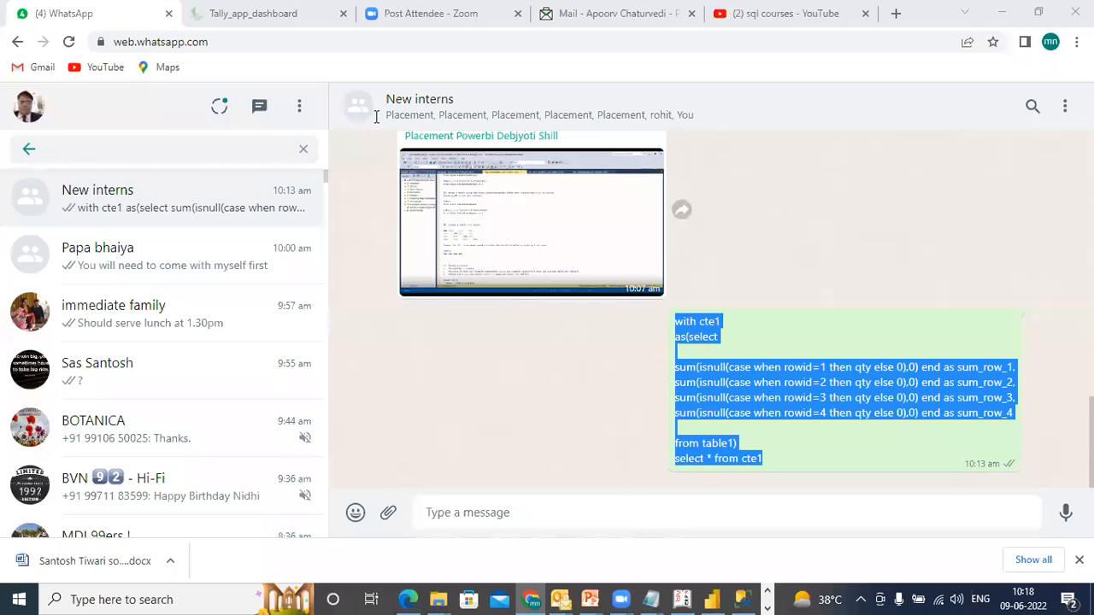
pyautogui.click(718, 599)
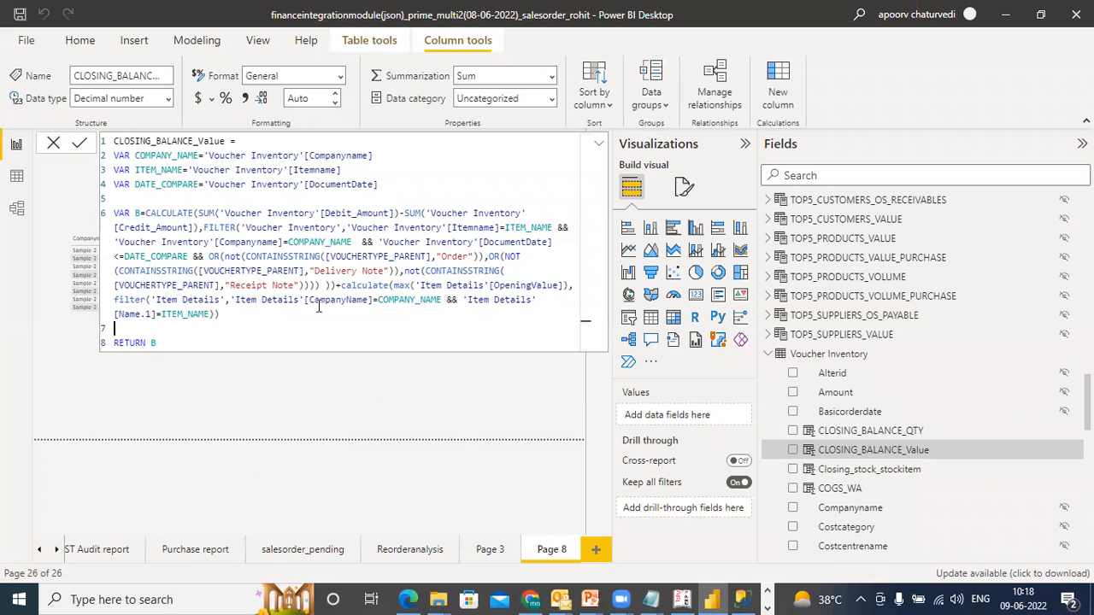
# Examine the Credit_Amount sum subtracted from Debit_Amount in the CLOSING_BALANCE_Value formula.
pyautogui.click(404, 213)
pyautogui.press('BackSpace')
pyautogui.moveTo(398, 213); pyautogui.dragTo(197, 228)
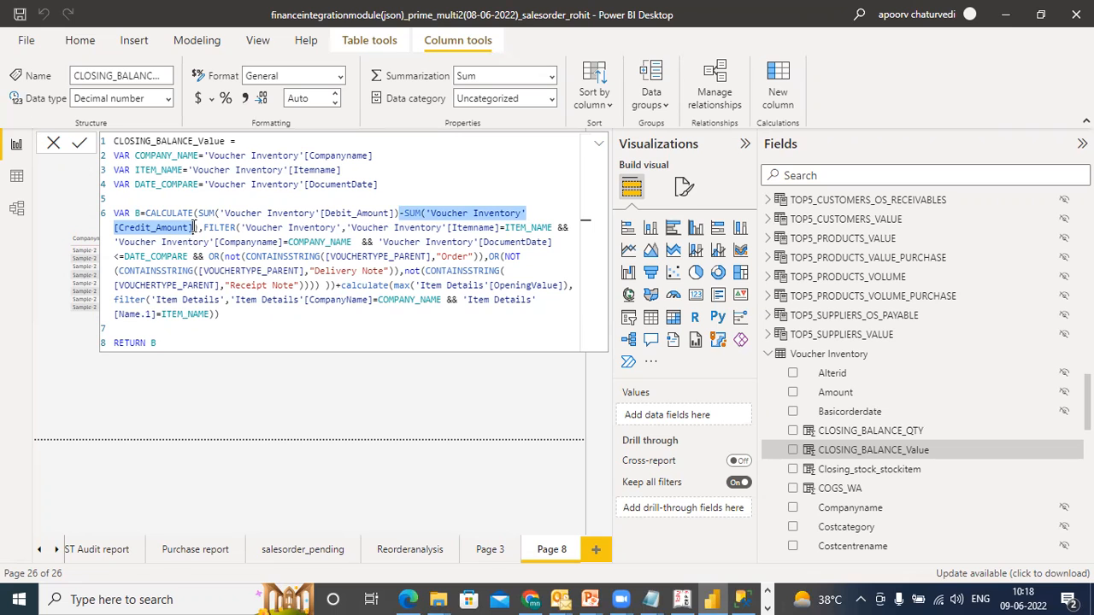
# Open the CLOSING_BALANCE_QTY column's formula in Voucher Inventory and read through it in full.
pyautogui.click(859, 433)
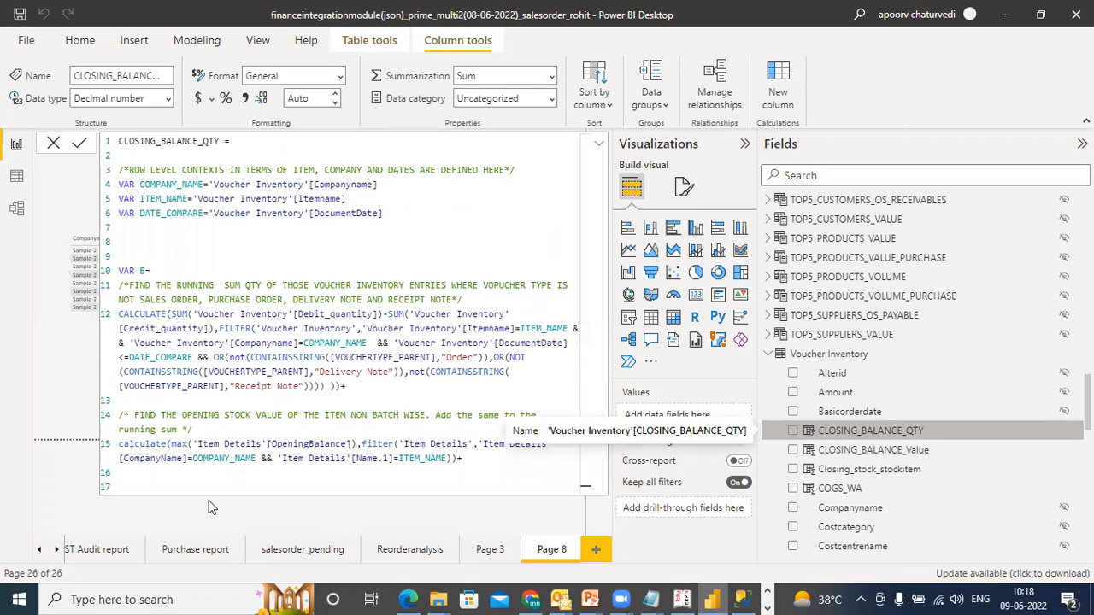
pyautogui.scroll(-1, 261, 484)
pyautogui.moveTo(584, 331); pyautogui.dragTo(593, 487)
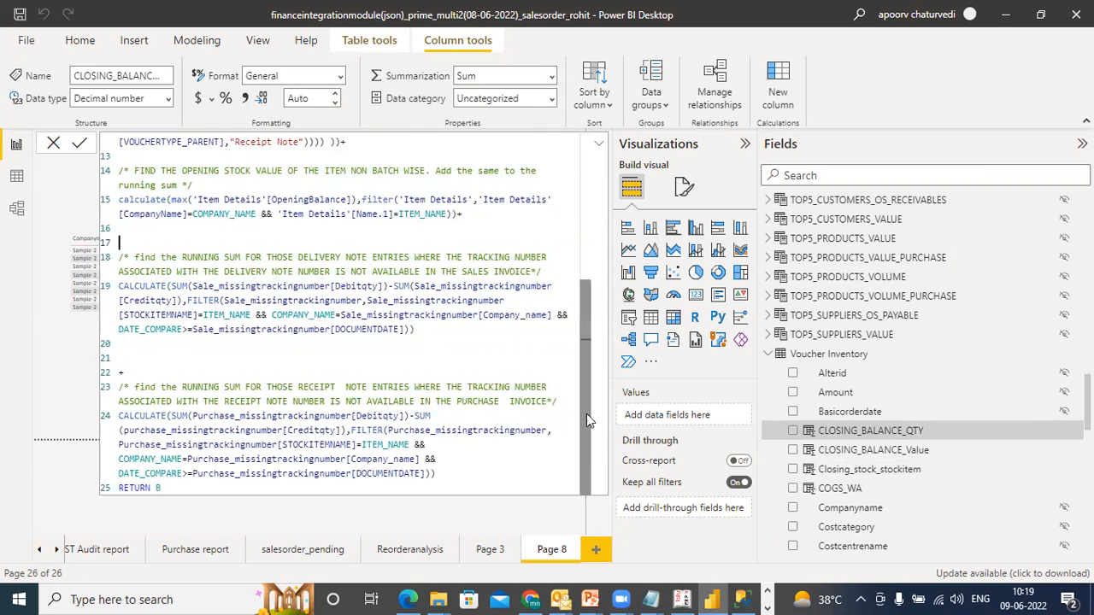
pyautogui.moveTo(587, 414); pyautogui.dragTo(591, 299)
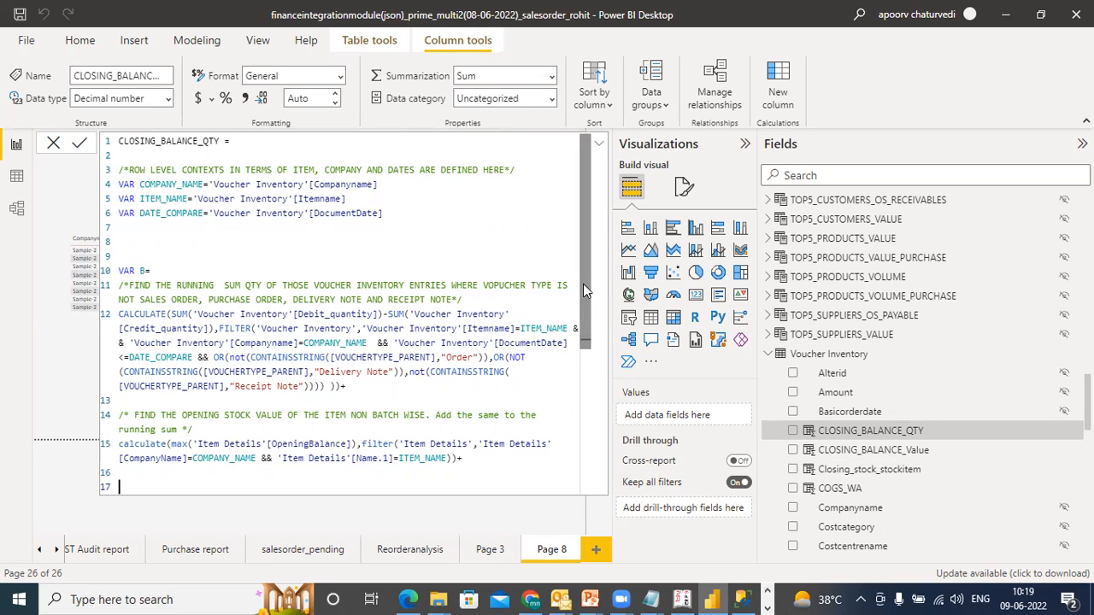
pyautogui.moveTo(120, 140); pyautogui.dragTo(368, 549)
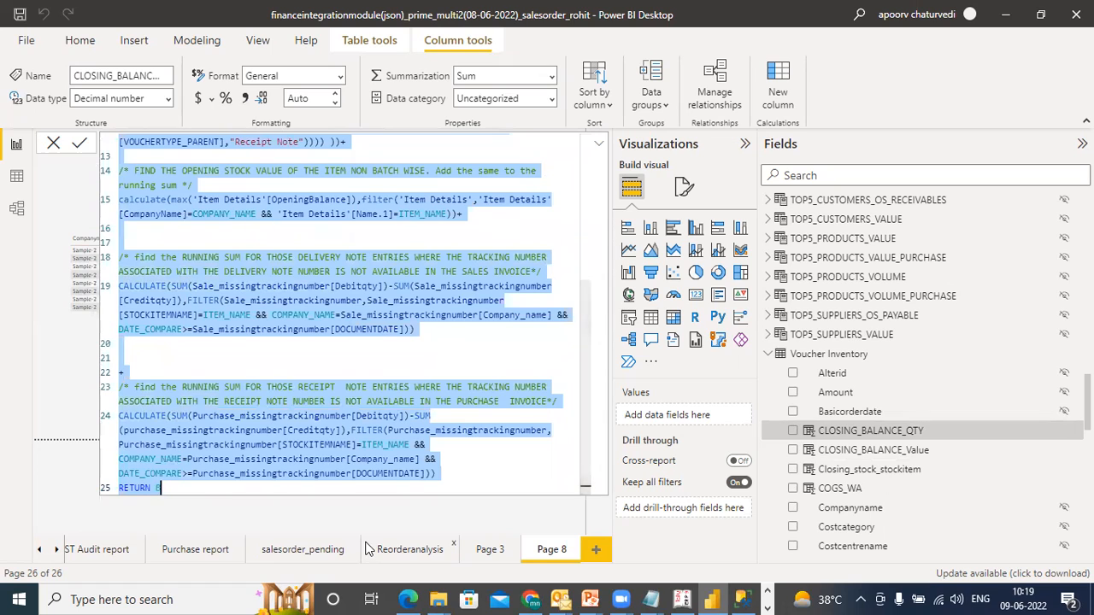
# Delete the unused calculated column named Column from the Voucher Inventory table.
pyautogui.click(813, 359)
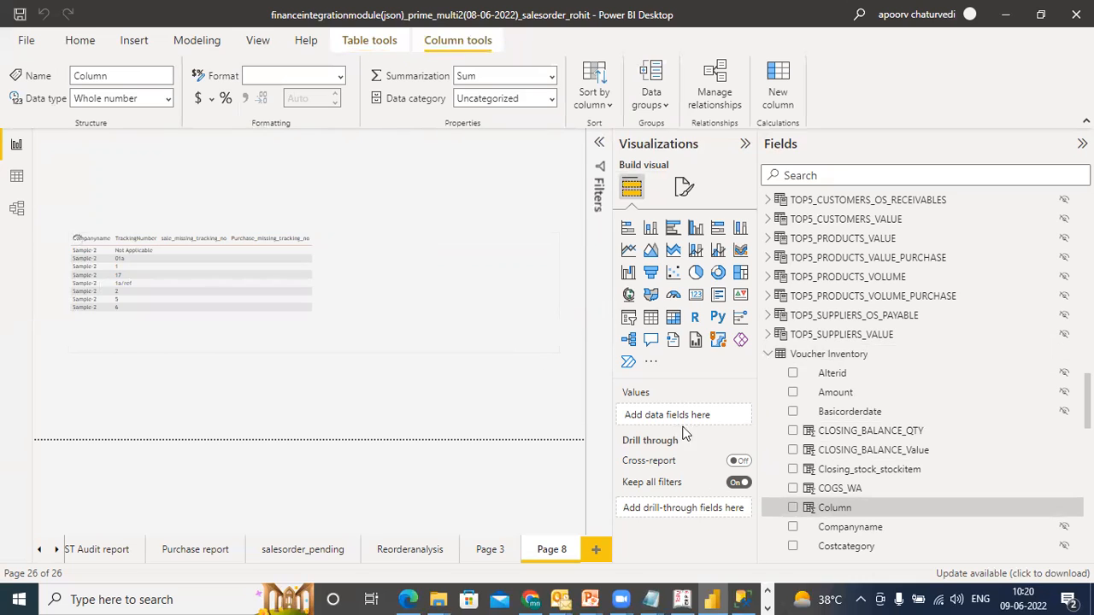
pyautogui.click(830, 511)
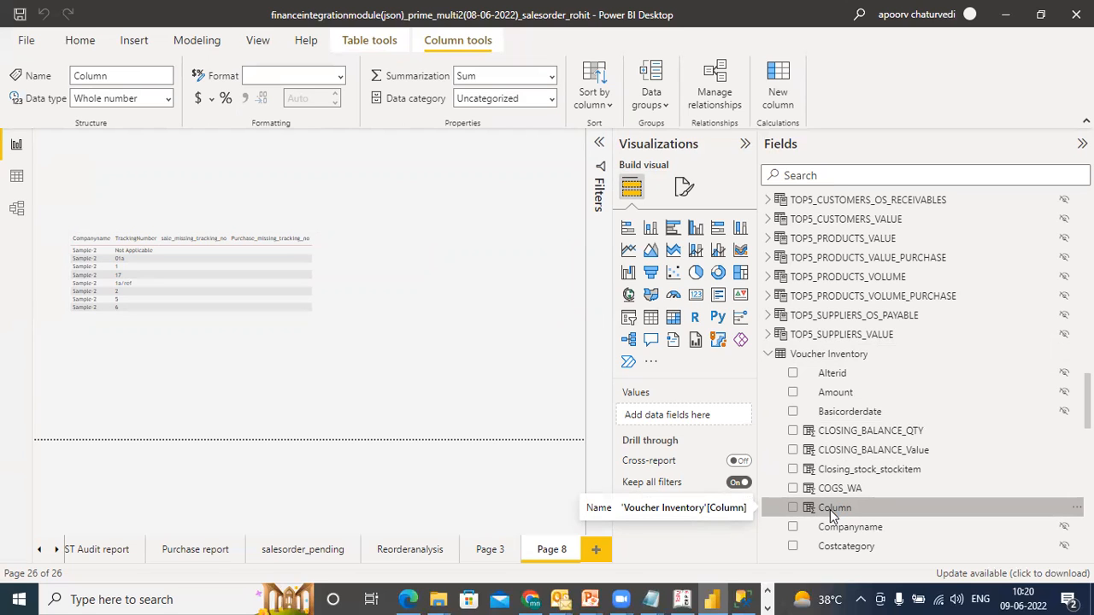
pyautogui.press('Delete')
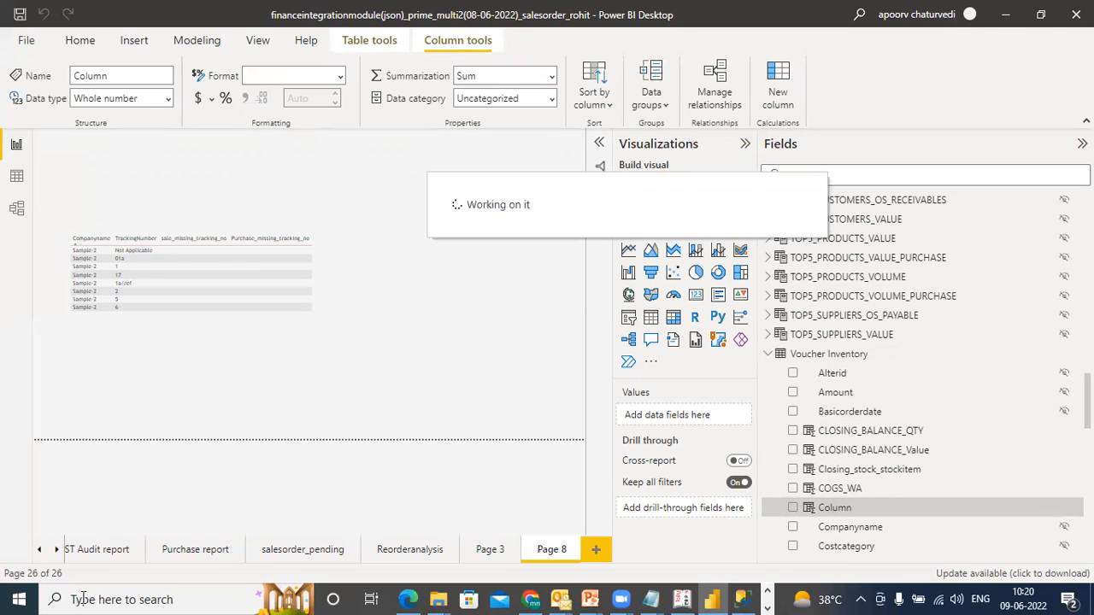
# Switch to the Notepad note and add "(total inward value/total inward qty): WA rate" below the contact details.
pyautogui.moveTo(654, 598)
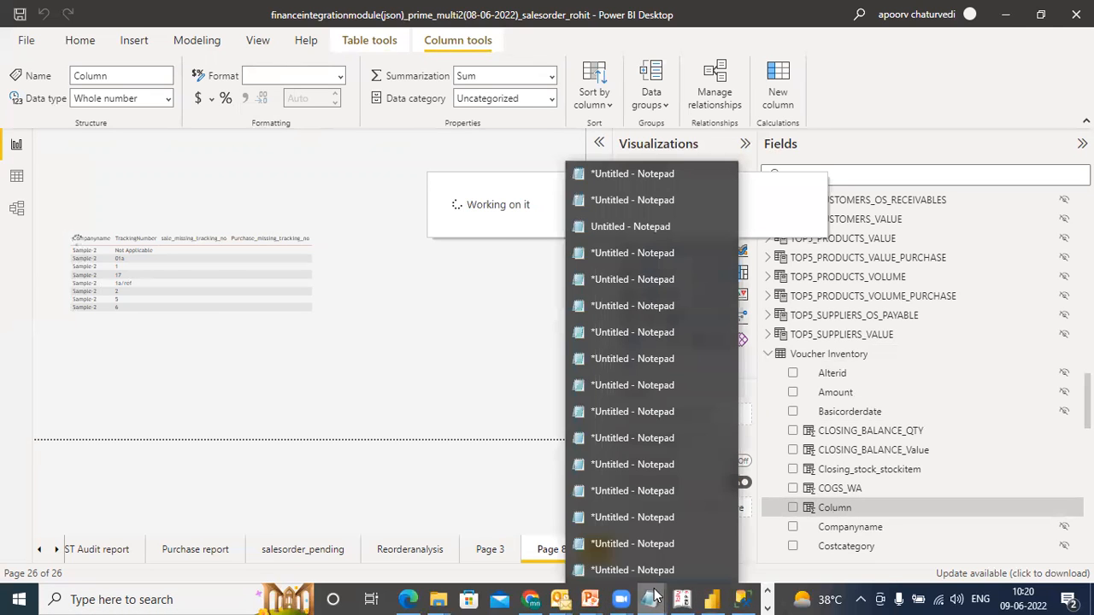
pyautogui.click(649, 540)
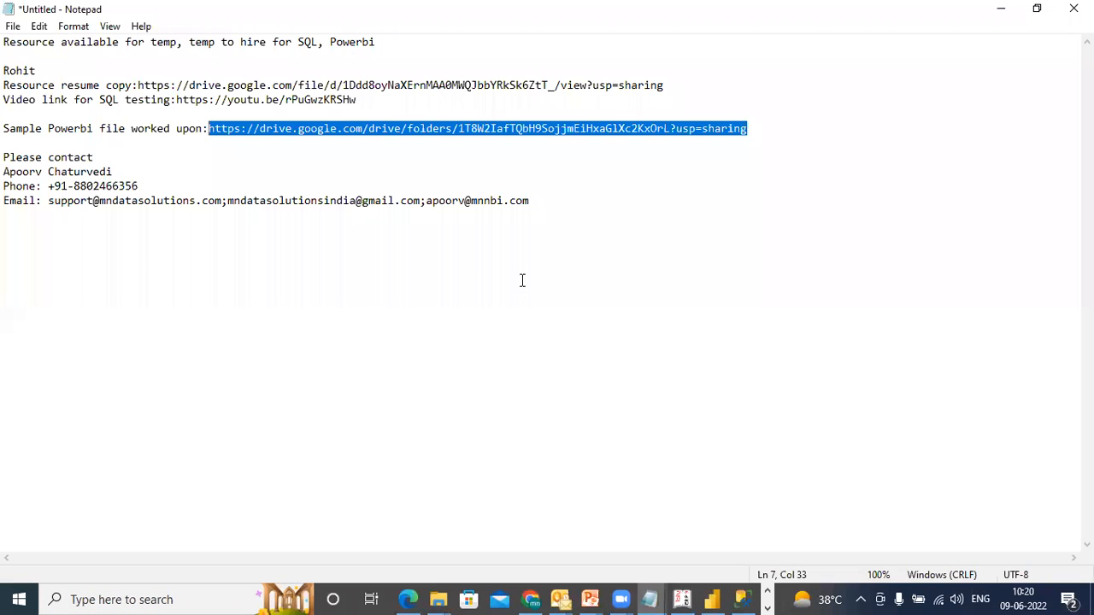
pyautogui.click(535, 201)
pyautogui.press('Return')
pyautogui.press('Return')
pyautogui.press('Return')
pyautogui.write('tot')
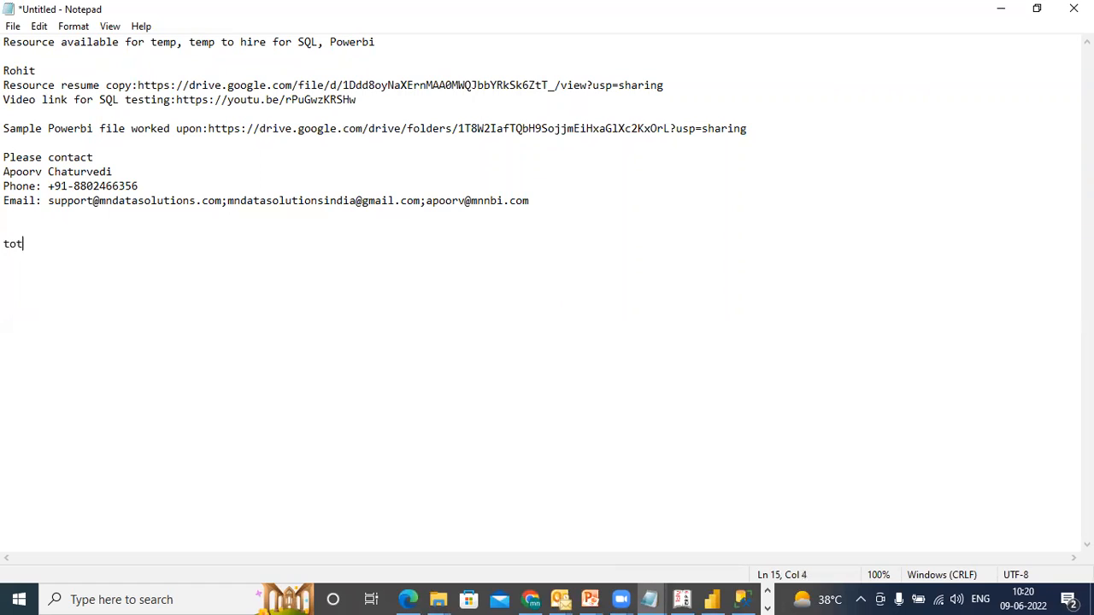
pyautogui.write('al inward value/total inward qty)')
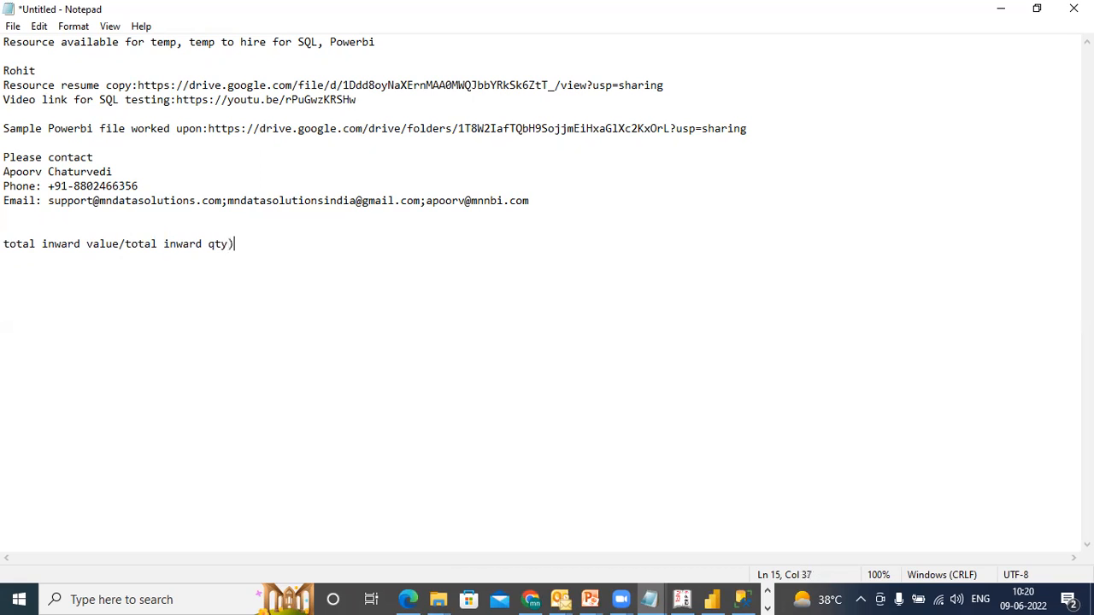
pyautogui.click(5, 243)
pyautogui.write('(')
pyautogui.click(246, 248)
pyautogui.write(': WA rate')
# Add the formula "closing stock value=WA rate*closing balance qty" below the WA rate line, separated by a blank line.
pyautogui.press('Return')
pyautogui.press('Return')
pyautogui.write('closing stock value=')
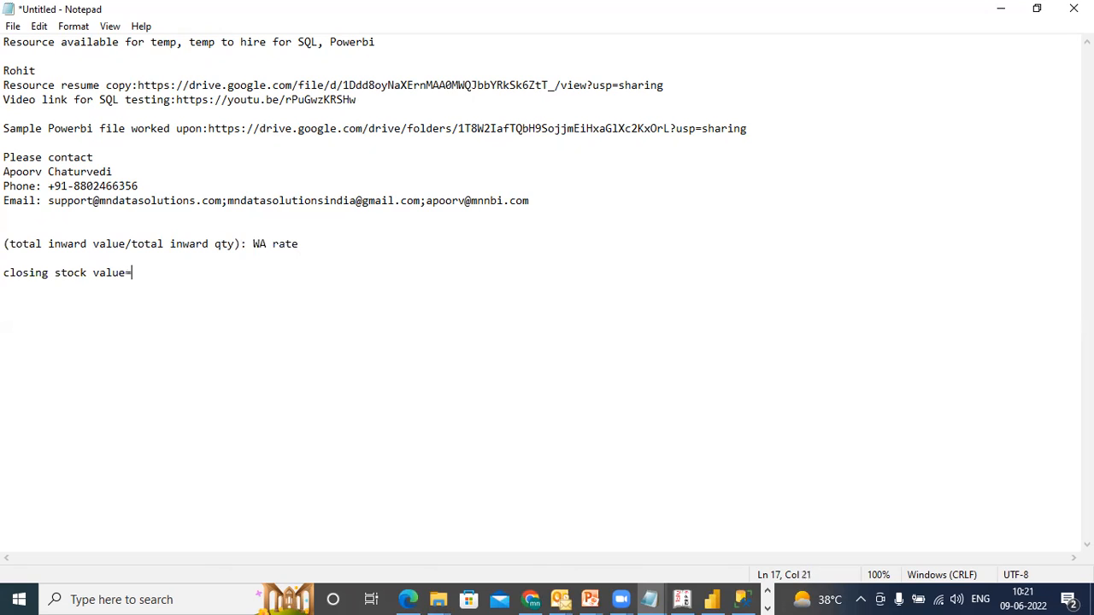
pyautogui.write('WA rate*closing balance qty')
pyautogui.press('Return')
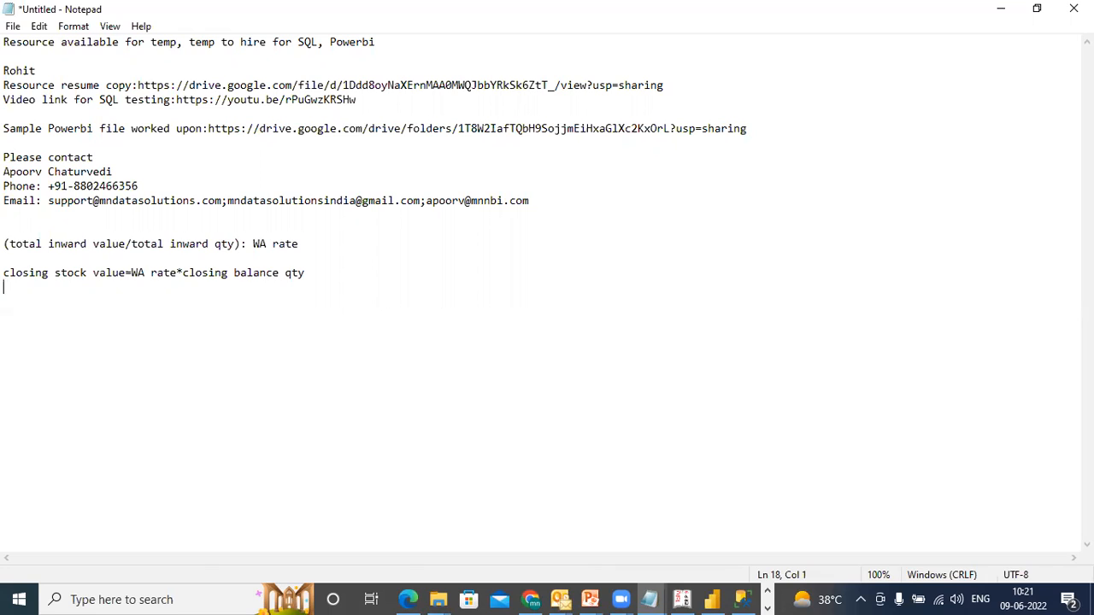
# Write "opening stock+purchase value-cosgs=closing stock value" on the line under the closing stock value formula.
pyautogui.write('opening stock')
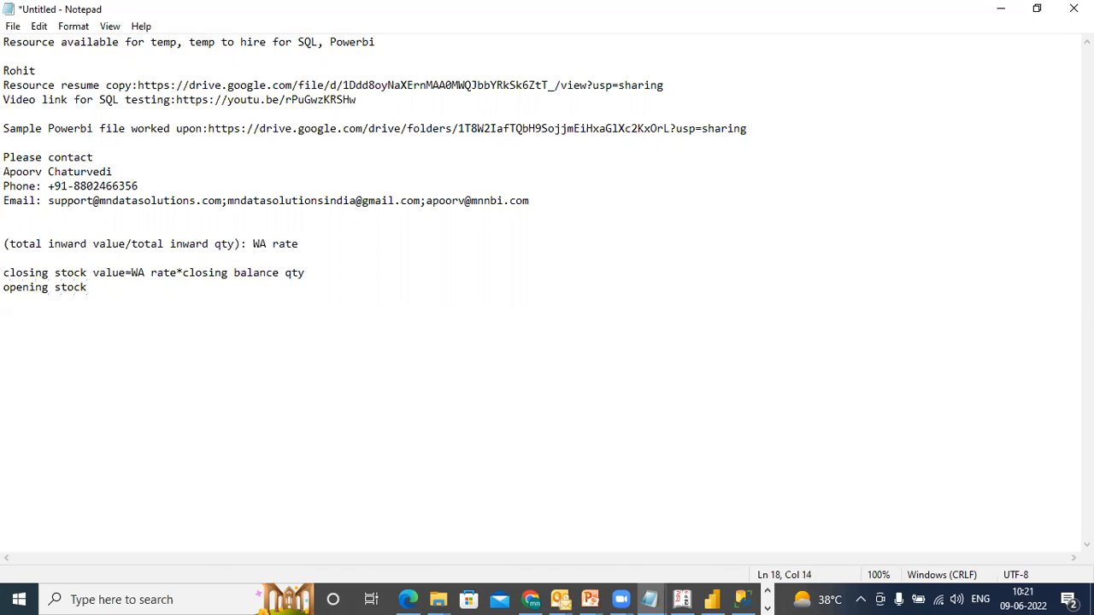
pyautogui.write('+purchase value-cosgs')
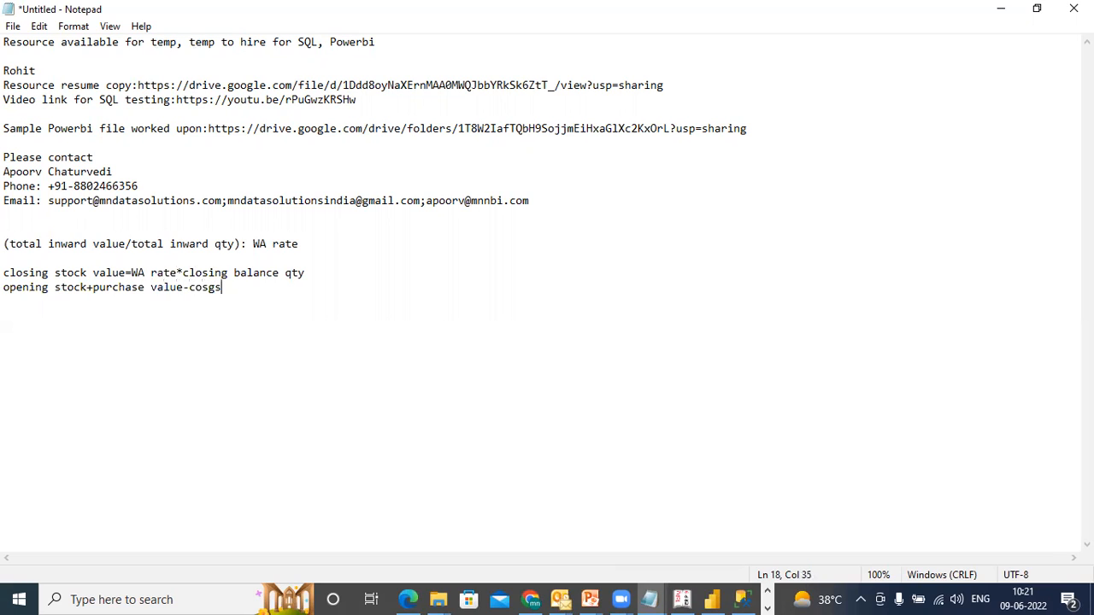
pyautogui.write('=closing stock')
pyautogui.write(' value')
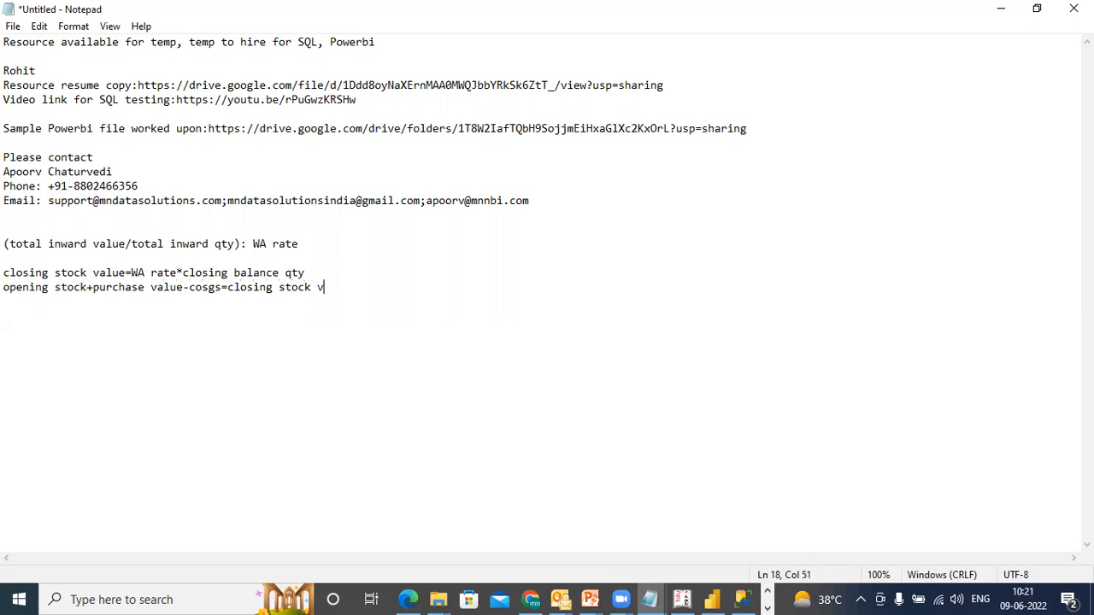
# After a blank line, add the formula "opening stock +purchase value-closing stock value=cogs".
pyautogui.press('Return')
pyautogui.press('Return')
pyautogui.write('opening stock')
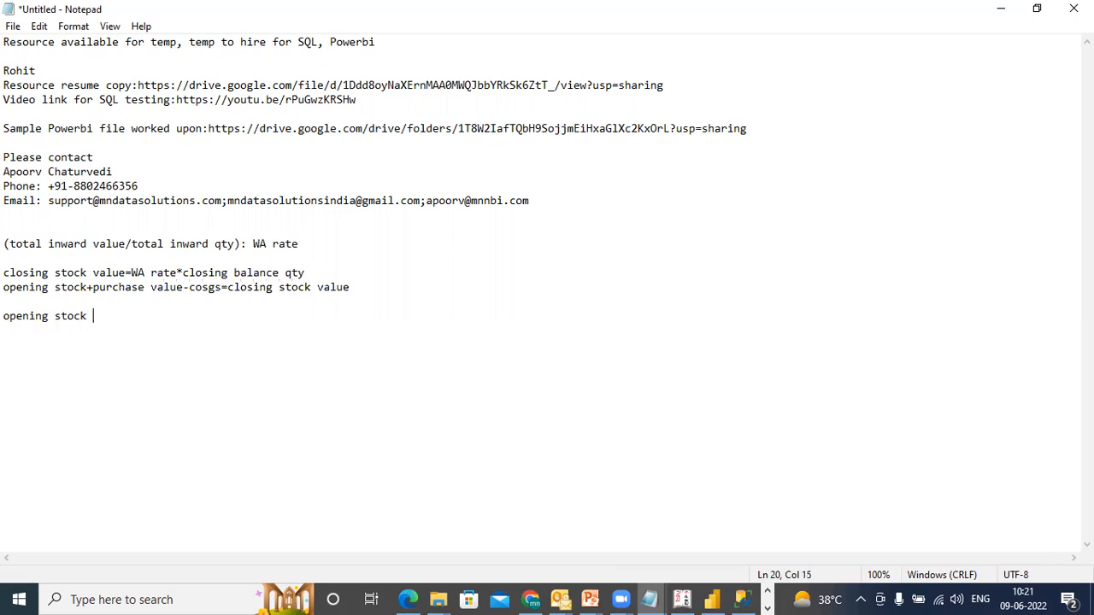
pyautogui.write(' +purchase value=')
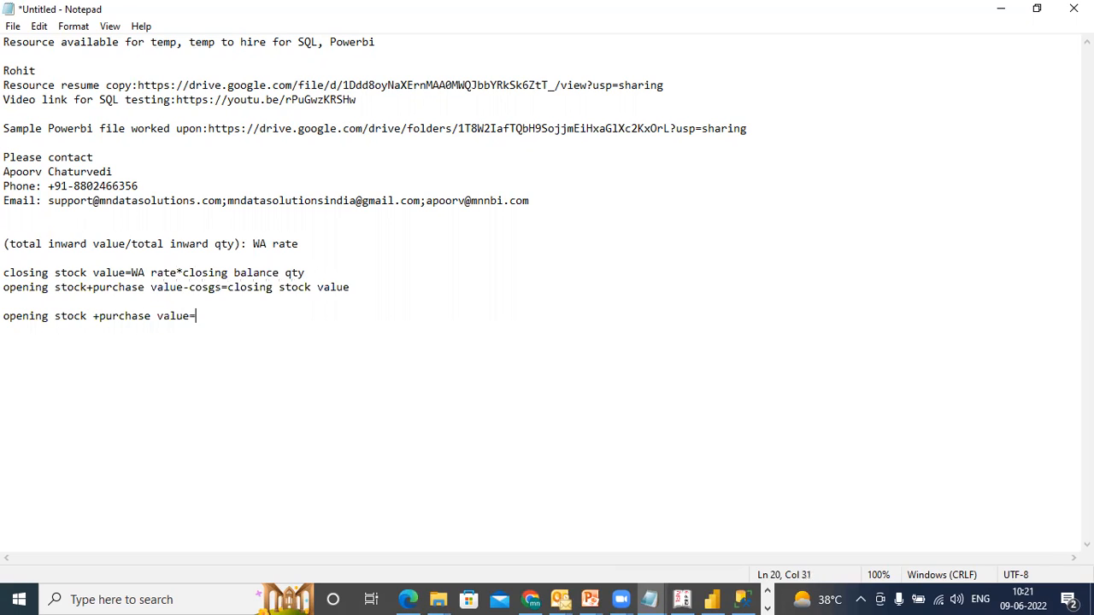
pyautogui.press('BackSpace')
pyautogui.write('-closing stock value')
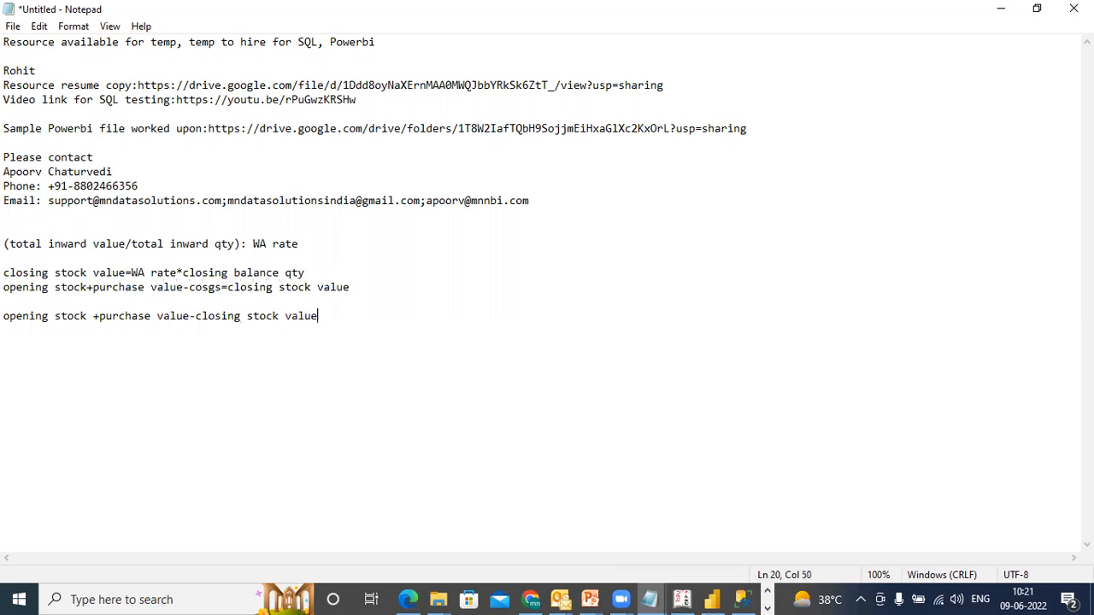
pyautogui.write('=cogs')
# Copy the WA rate, closing stock and cogs formulas from the note and send them to the New interns WhatsApp group.
pyautogui.moveTo(364, 316); pyautogui.dragTo(5, 246)
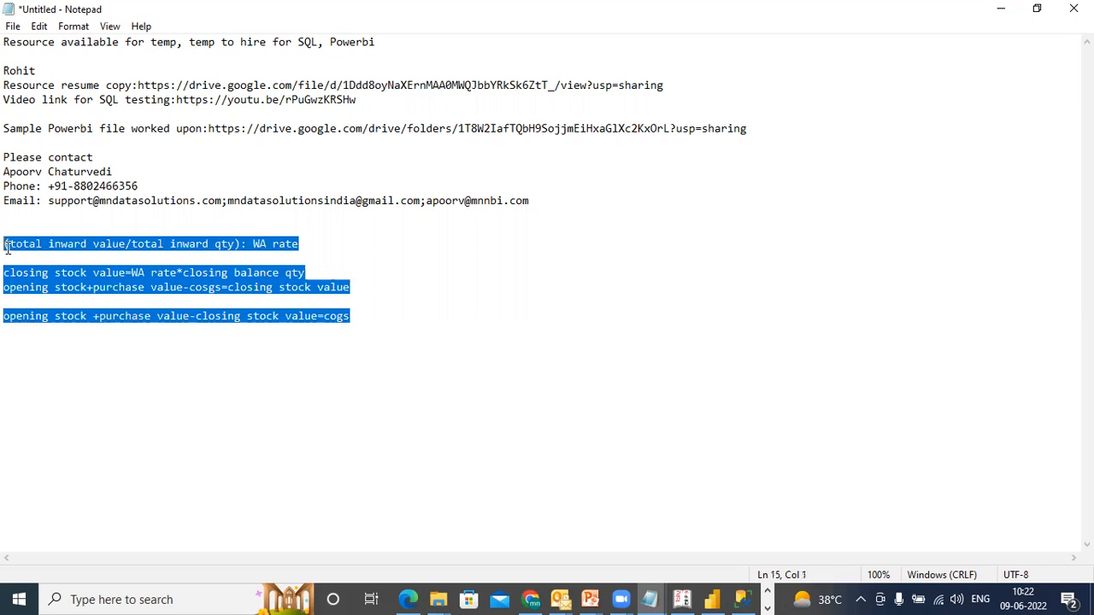
pyautogui.rightClick(74, 268)
pyautogui.click(112, 321)
pyautogui.click(530, 599)
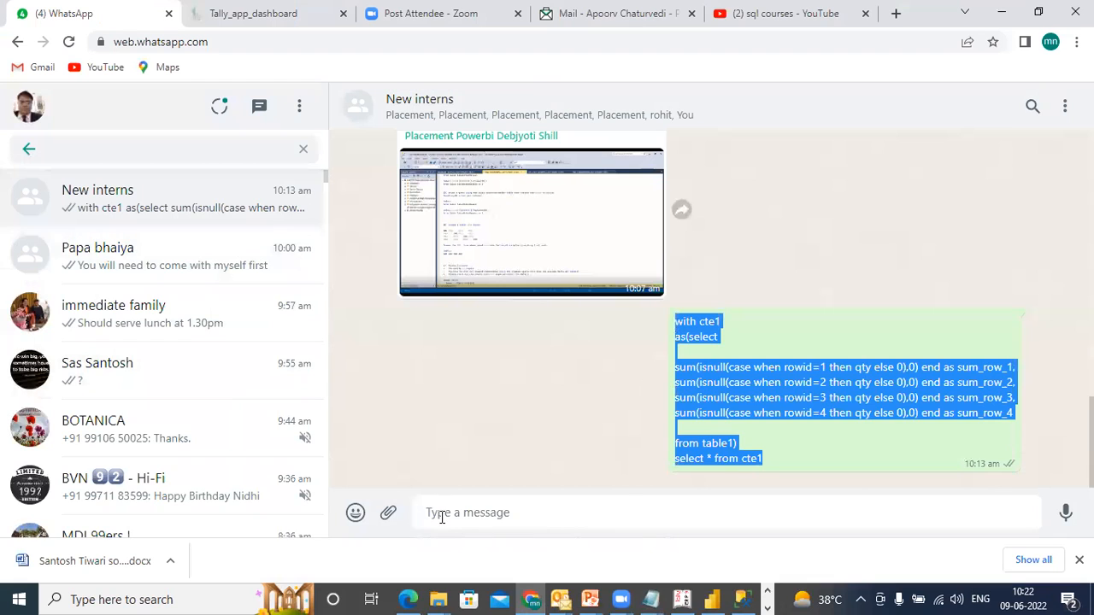
pyautogui.click(441, 516)
pyautogui.rightClick(441, 518)
pyautogui.click(491, 395)
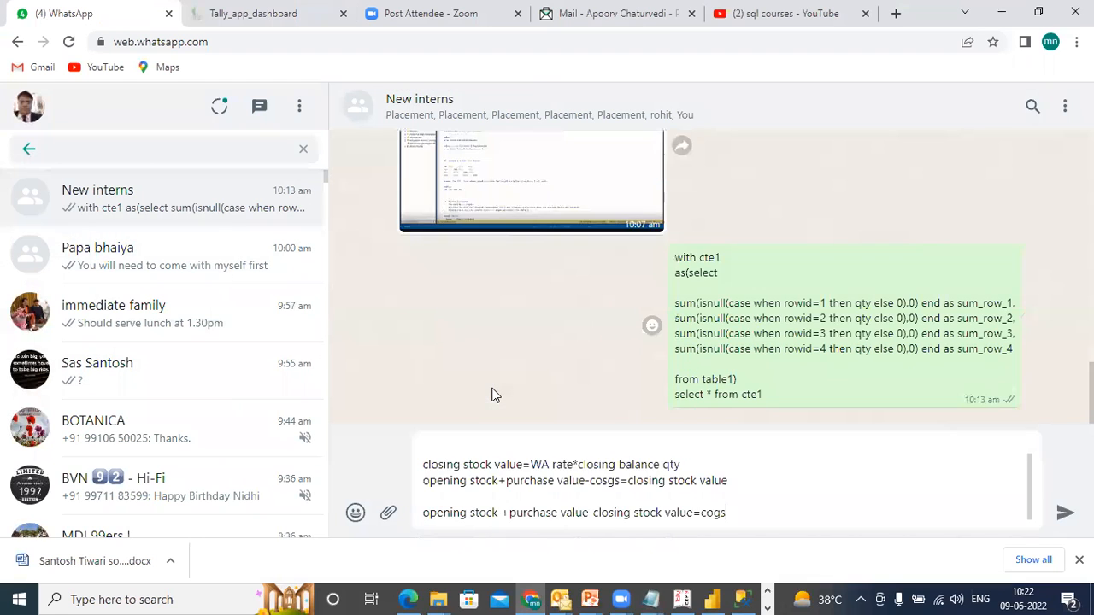
pyautogui.press('Return')
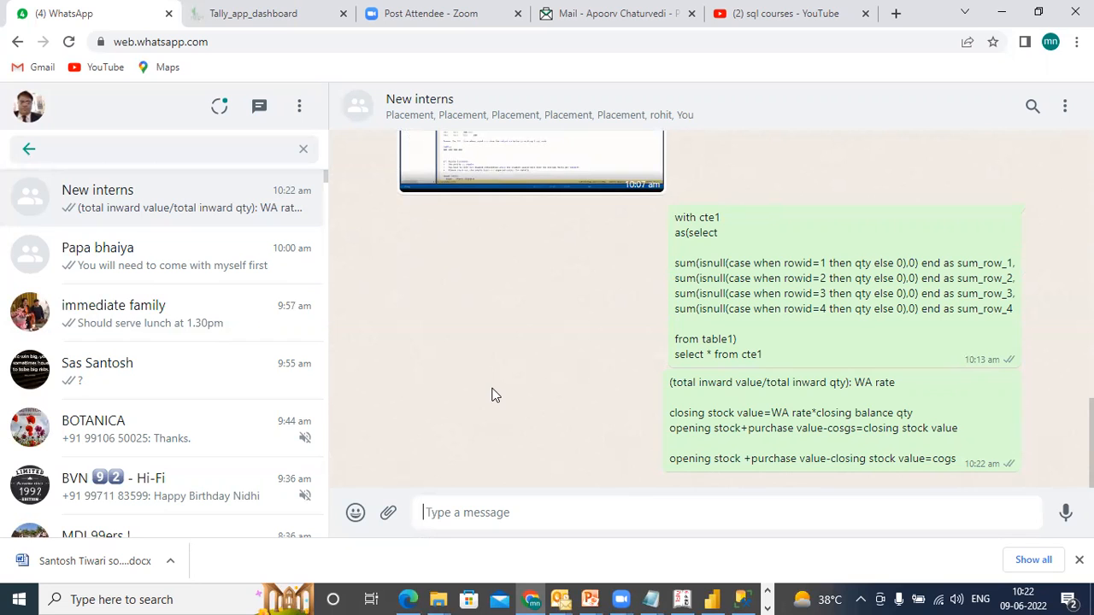
# Switch to Power BI and copy the complete CLOSING_BALANCE_QTY formula from the Voucher Inventory table.
pyautogui.click(684, 599)
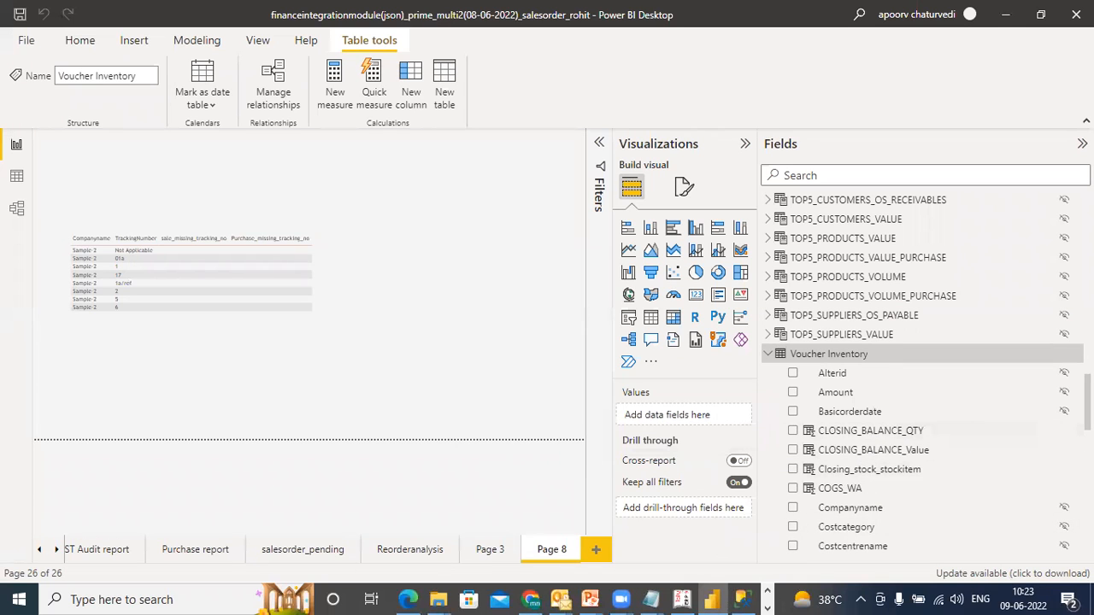
pyautogui.scroll(-5, 923, 410)
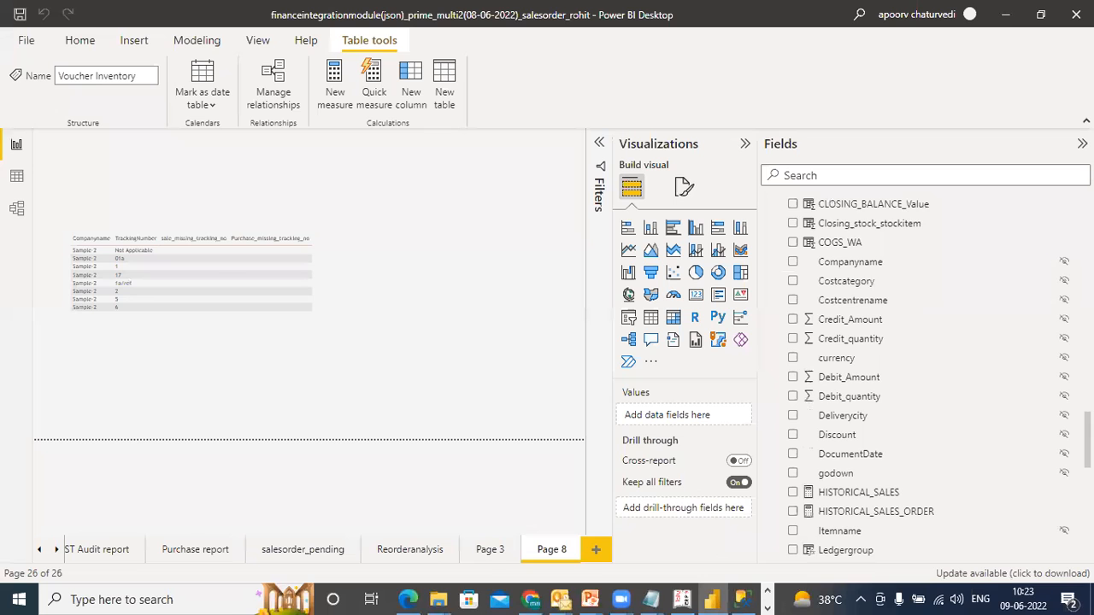
pyautogui.scroll(-5, 923, 372)
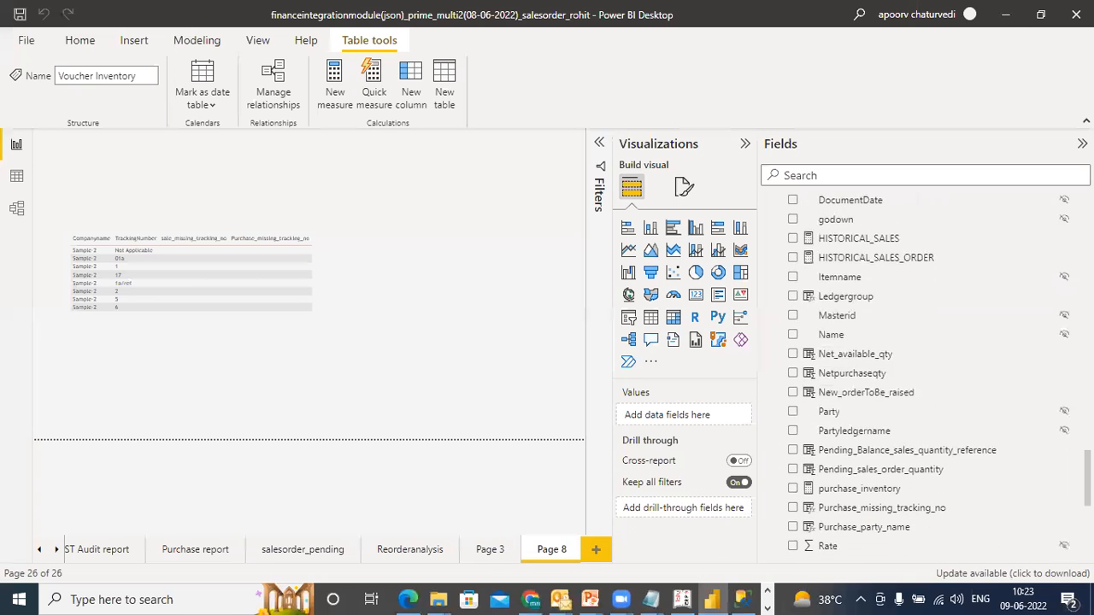
pyautogui.scroll(5, 923, 375)
pyautogui.scroll(-6, 923, 376)
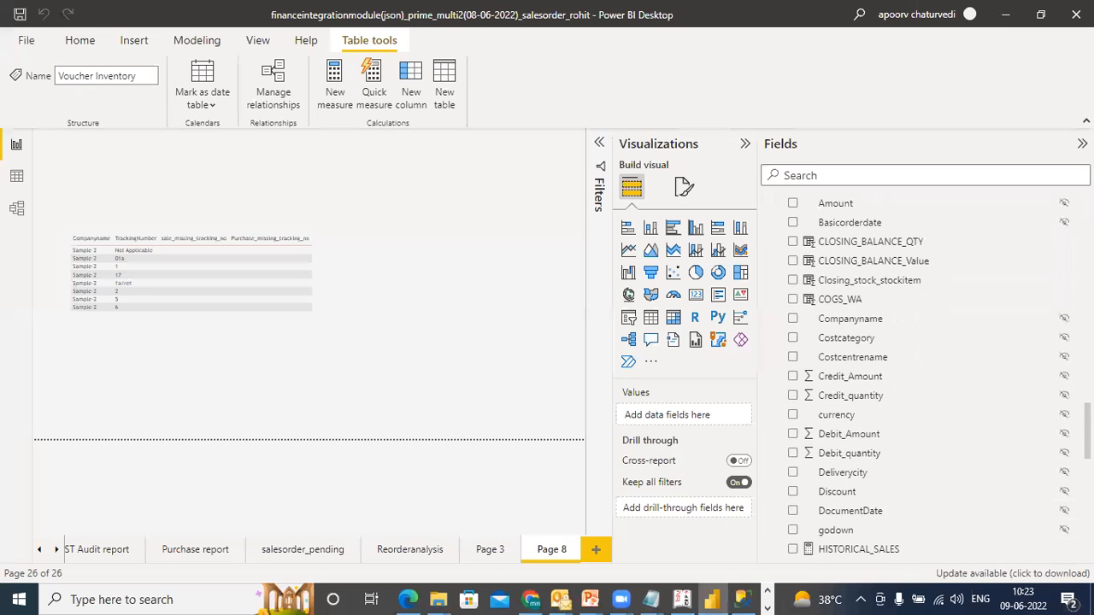
pyautogui.scroll(5, 923, 377)
pyautogui.scroll(2, 923, 376)
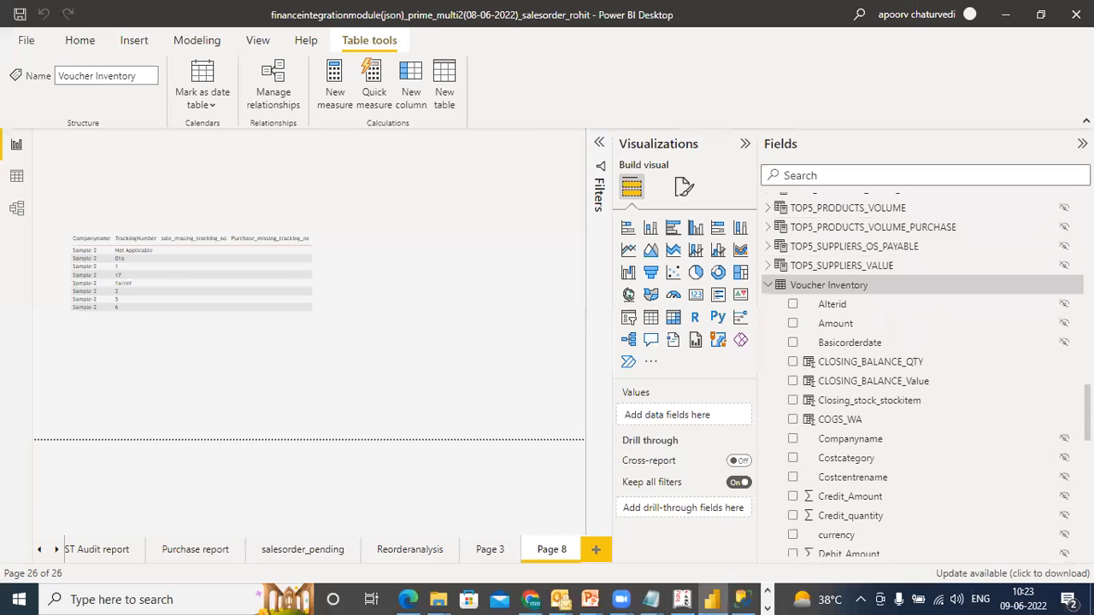
pyautogui.click(903, 362)
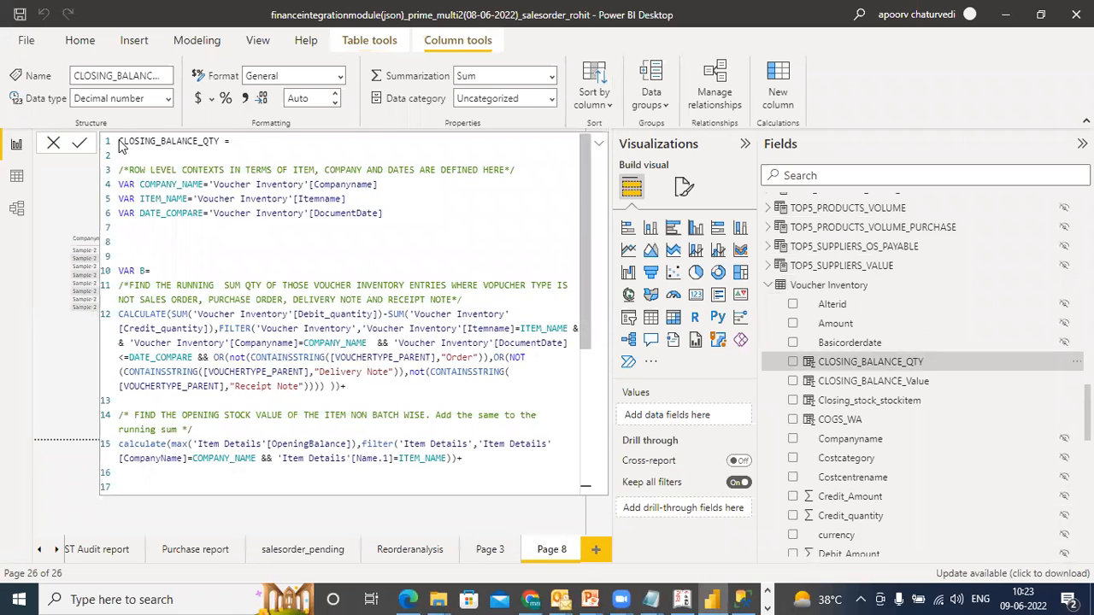
pyautogui.moveTo(120, 142); pyautogui.dragTo(305, 520)
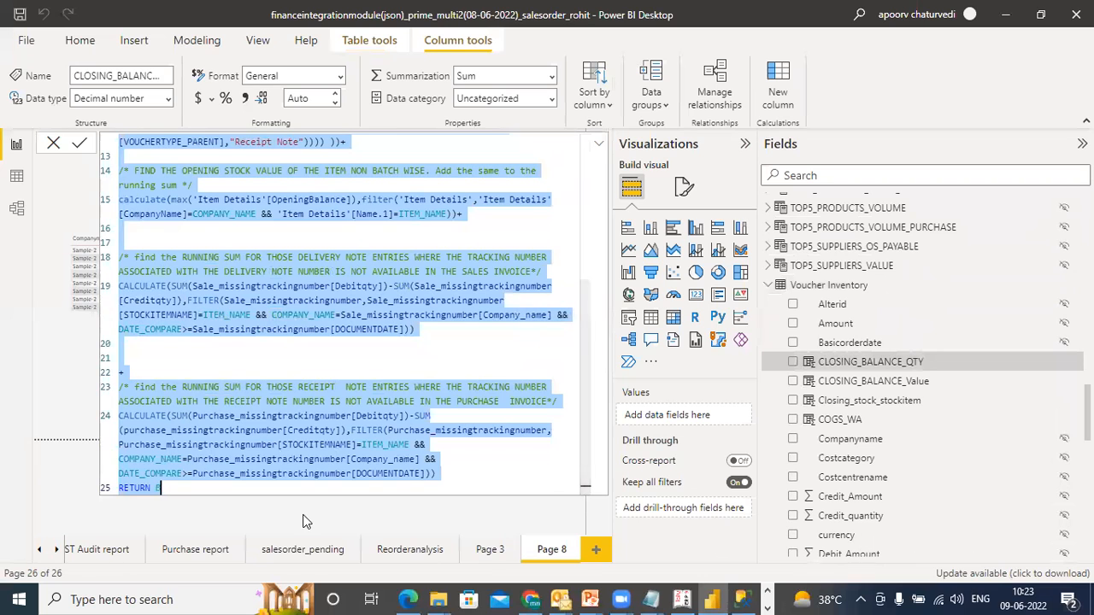
pyautogui.click(599, 145)
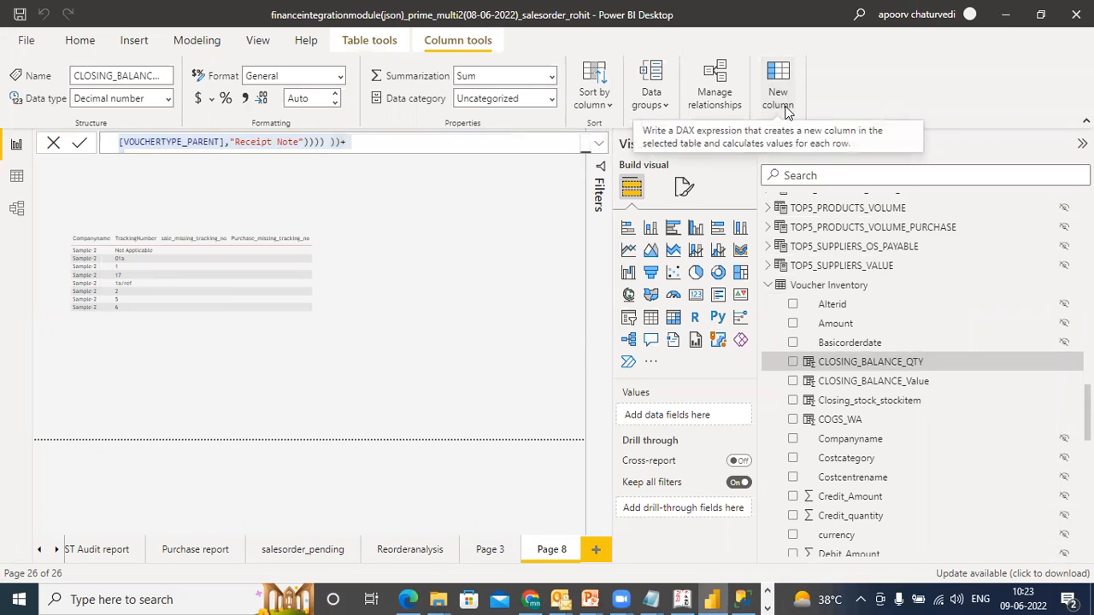
# Add a new calculated column to Voucher Inventory and fill it with the copied closing balance formula.
pyautogui.click(786, 111)
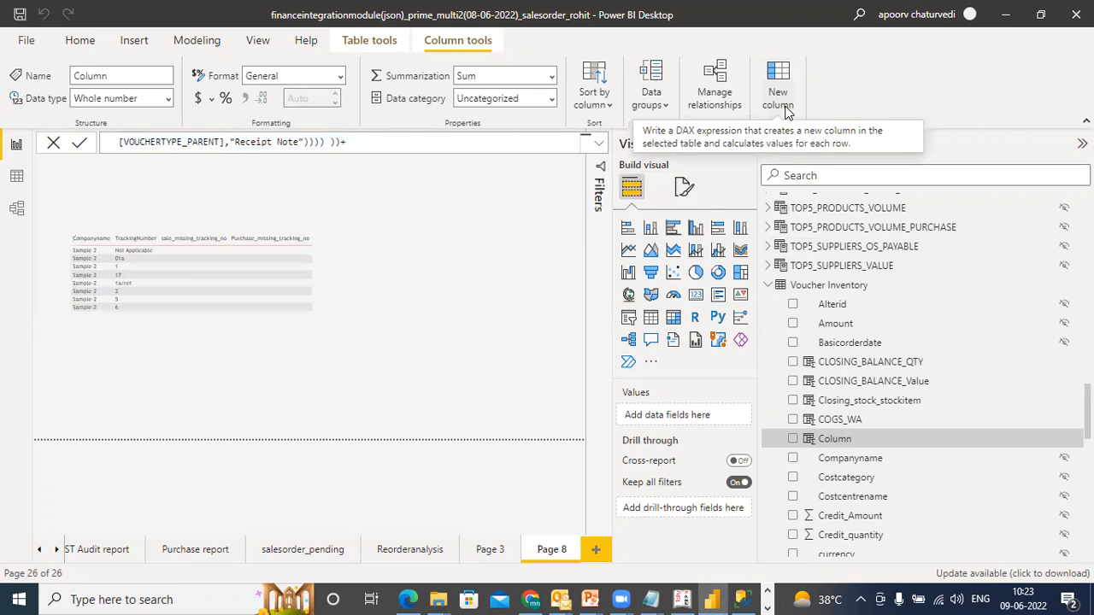
pyautogui.click(784, 109)
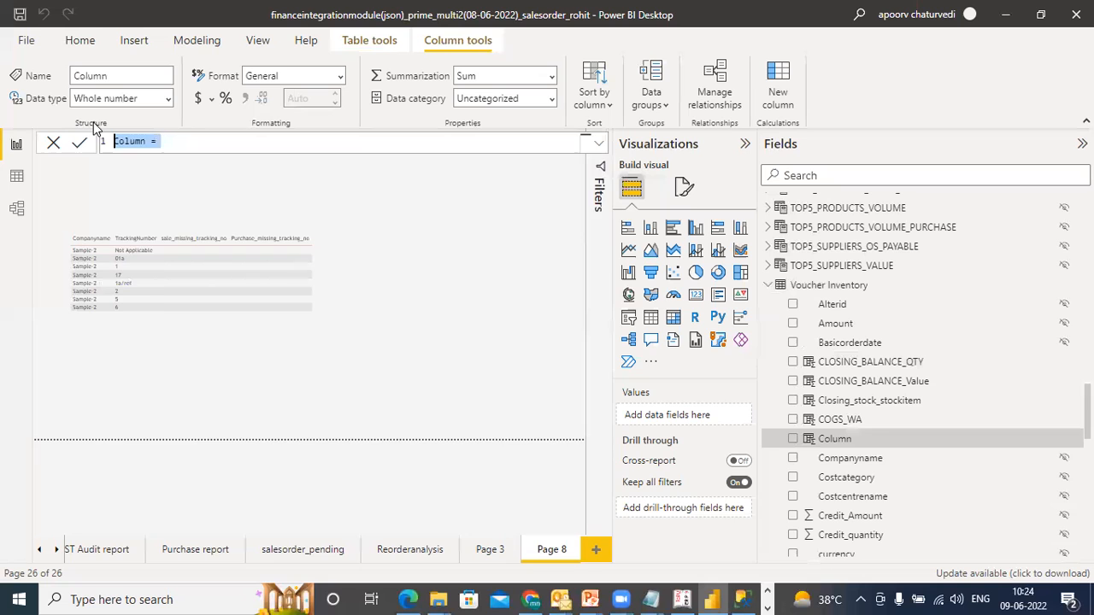
pyautogui.hotkey('ctrl', 'v')
# Change the name at the start of the new column's formula to INWARD_BALANCE_QTY.
pyautogui.moveTo(581, 340); pyautogui.dragTo(581, 169)
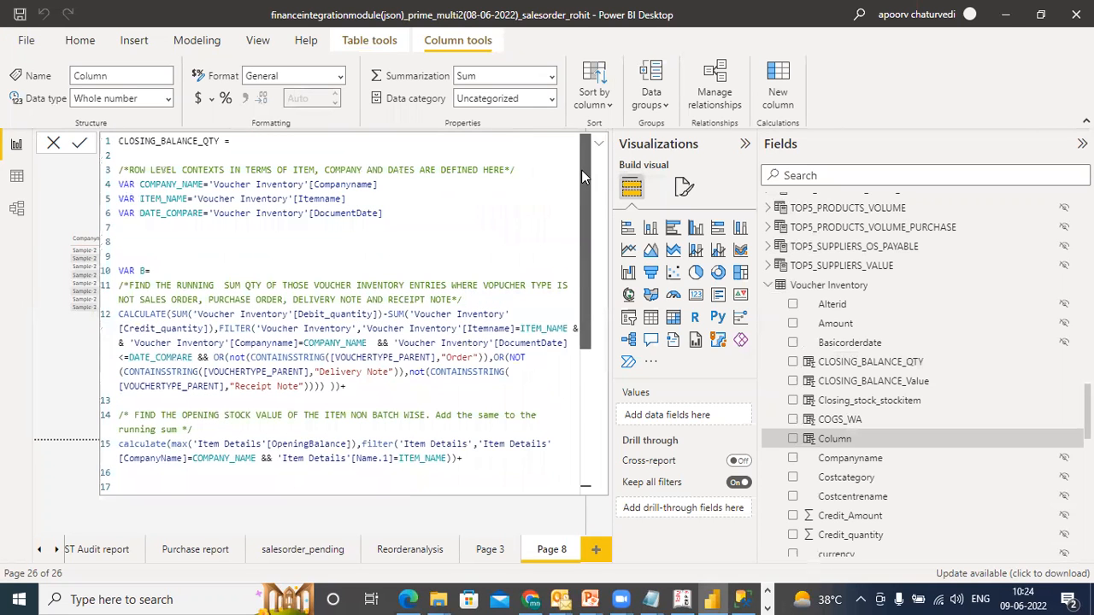
pyautogui.click(220, 141)
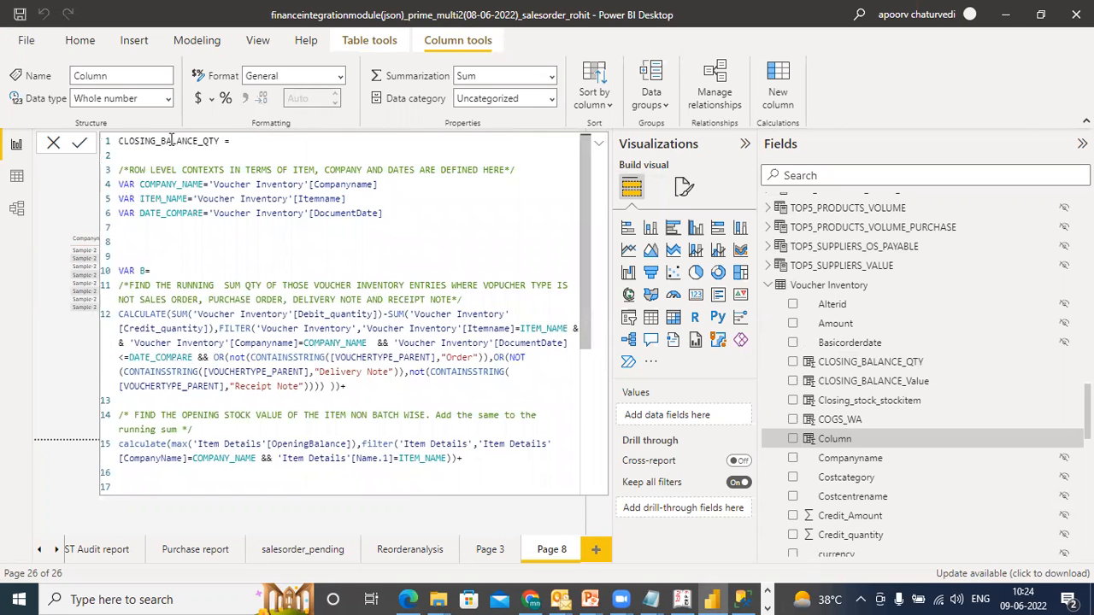
pyautogui.moveTo(156, 141); pyautogui.dragTo(119, 141)
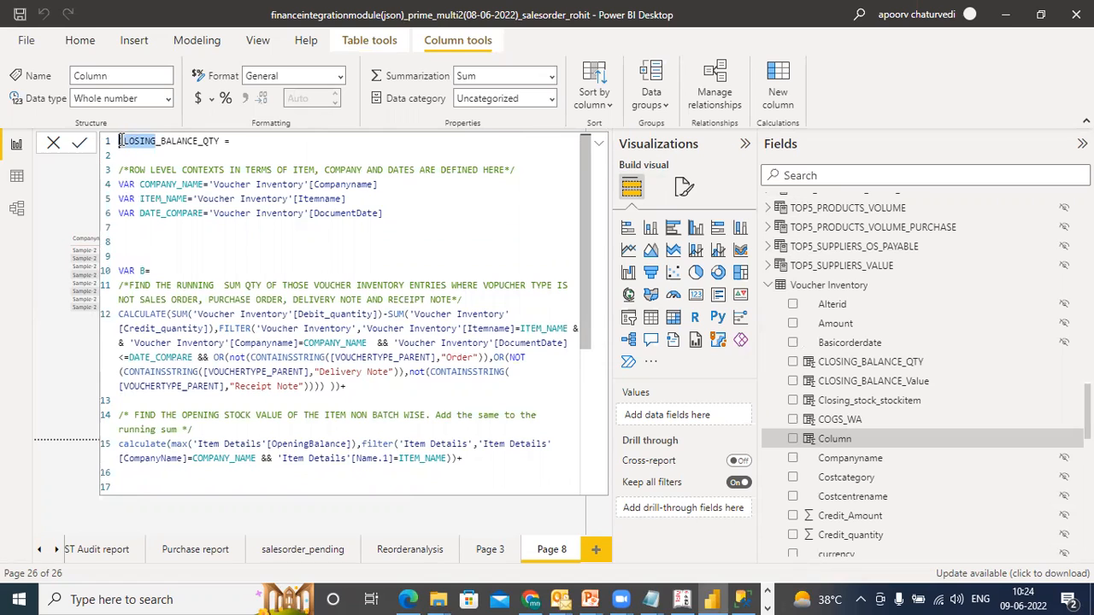
pyautogui.write('INWARD')
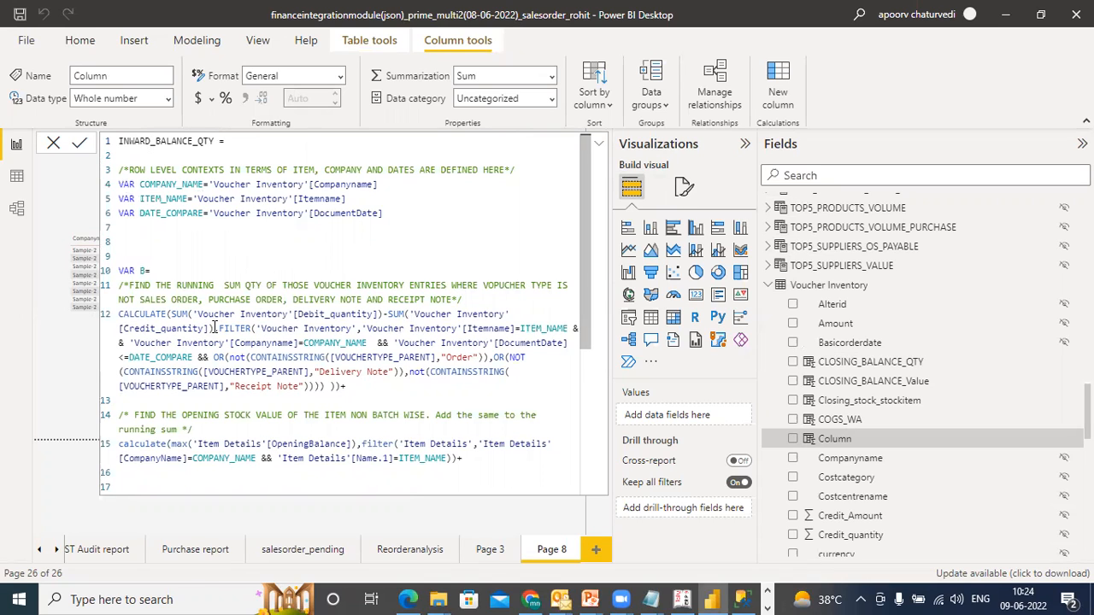
# Remove the Credit_quantity subtraction from the Voucher Inventory running sum, leaving only the Debit_quantity sum before the filter.
pyautogui.moveTo(214, 329); pyautogui.dragTo(387, 314)
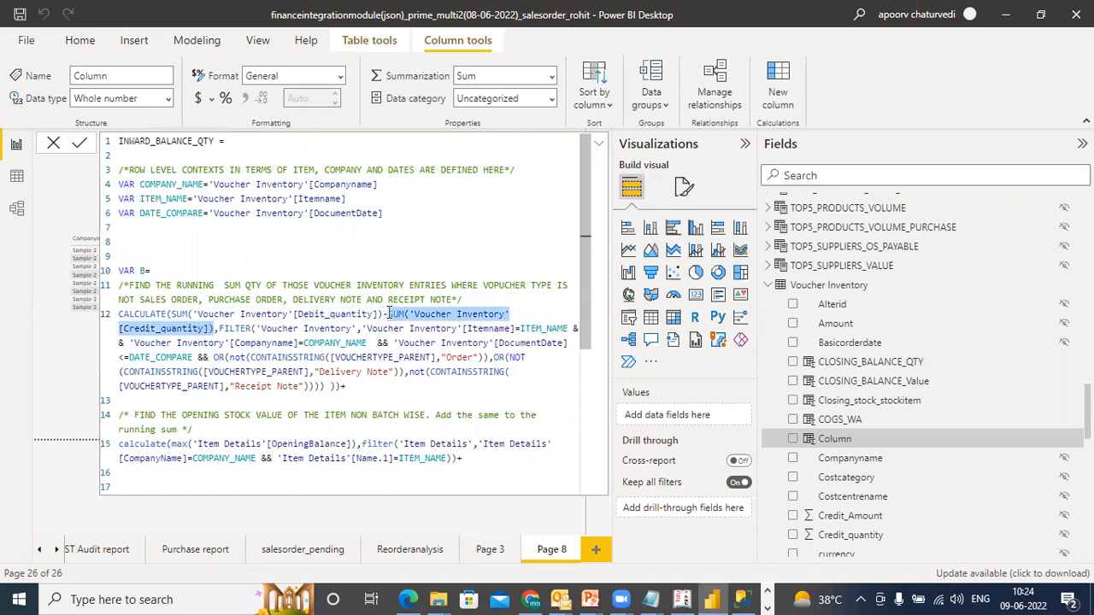
pyautogui.press('Delete')
pyautogui.press('Delete')
pyautogui.press('Delete')
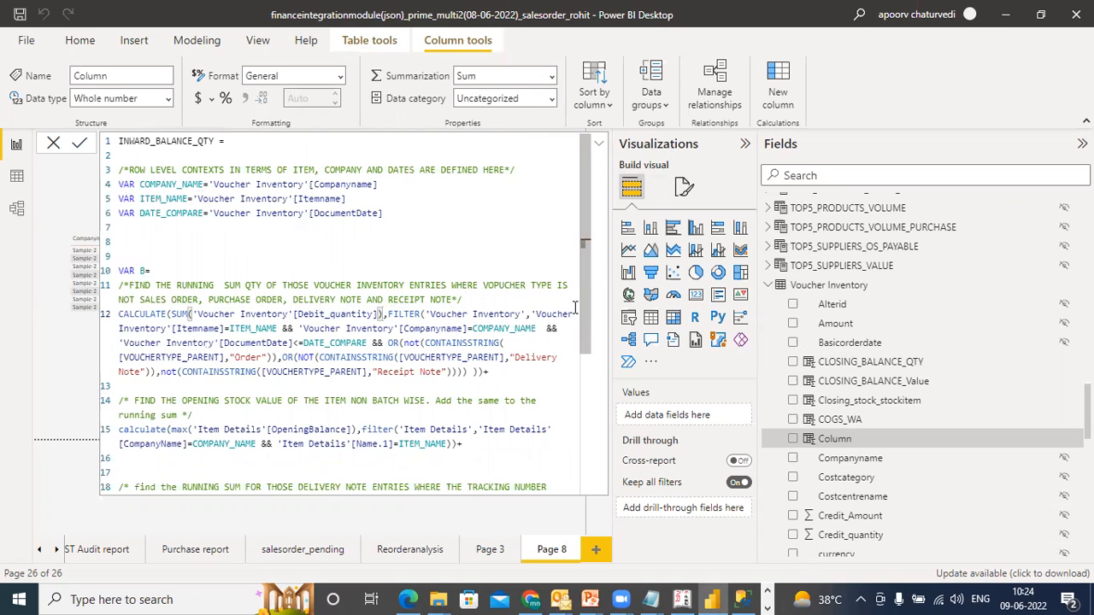
# Remove the Creditqty subtraction from the Sale_missingtrackingnumber sum, keeping a comma between the Debitqty sum and the filter.
pyautogui.moveTo(585, 286); pyautogui.dragTo(584, 290)
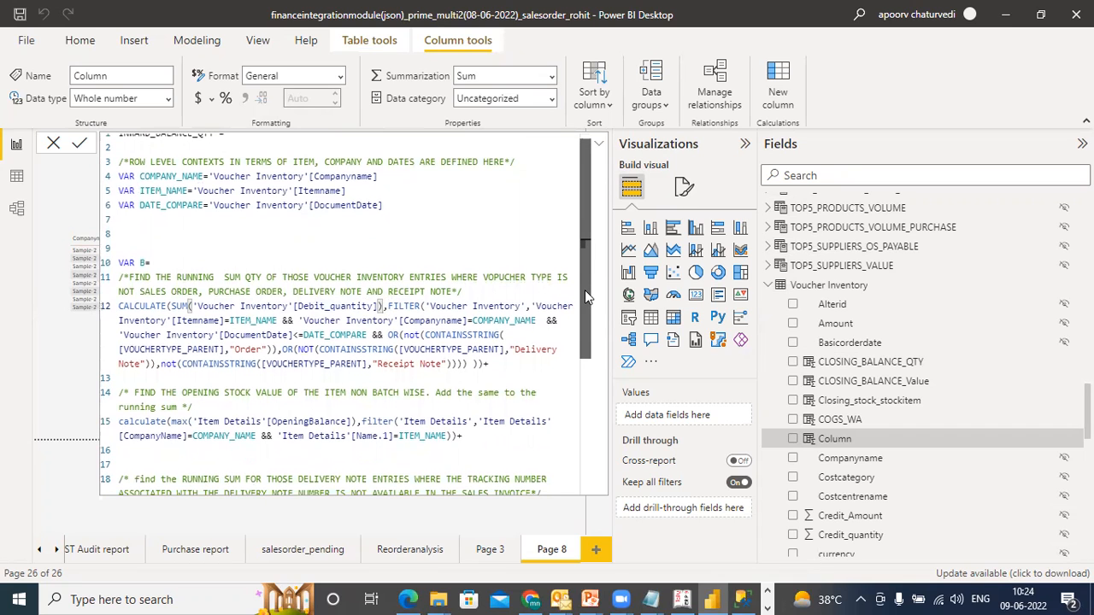
pyautogui.moveTo(585, 290); pyautogui.dragTo(582, 375)
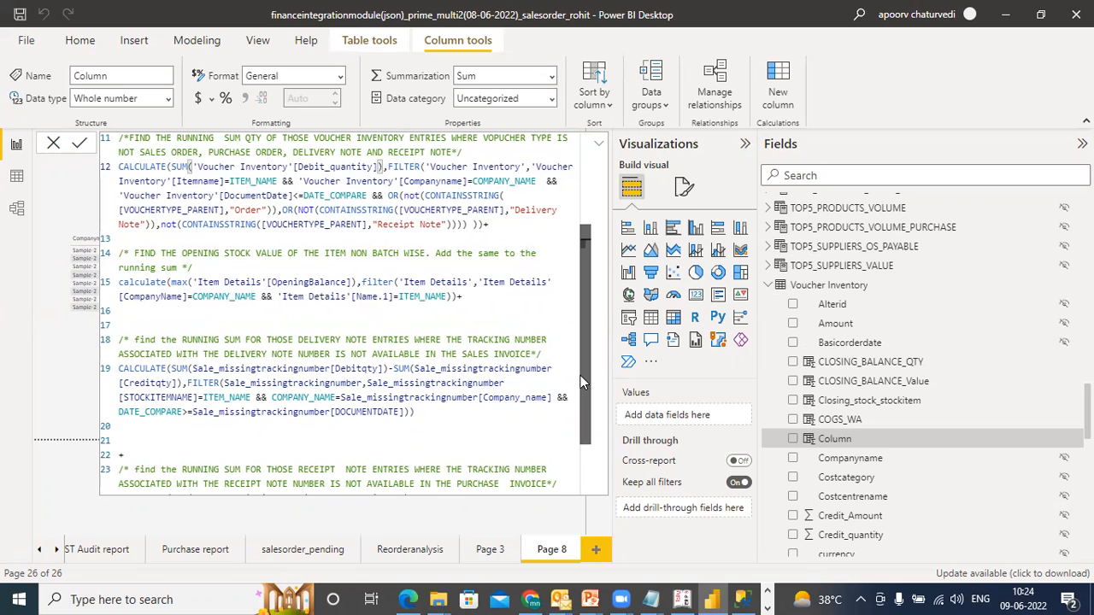
pyautogui.click(181, 382)
pyautogui.moveTo(181, 382); pyautogui.dragTo(389, 370)
pyautogui.press('BackSpace')
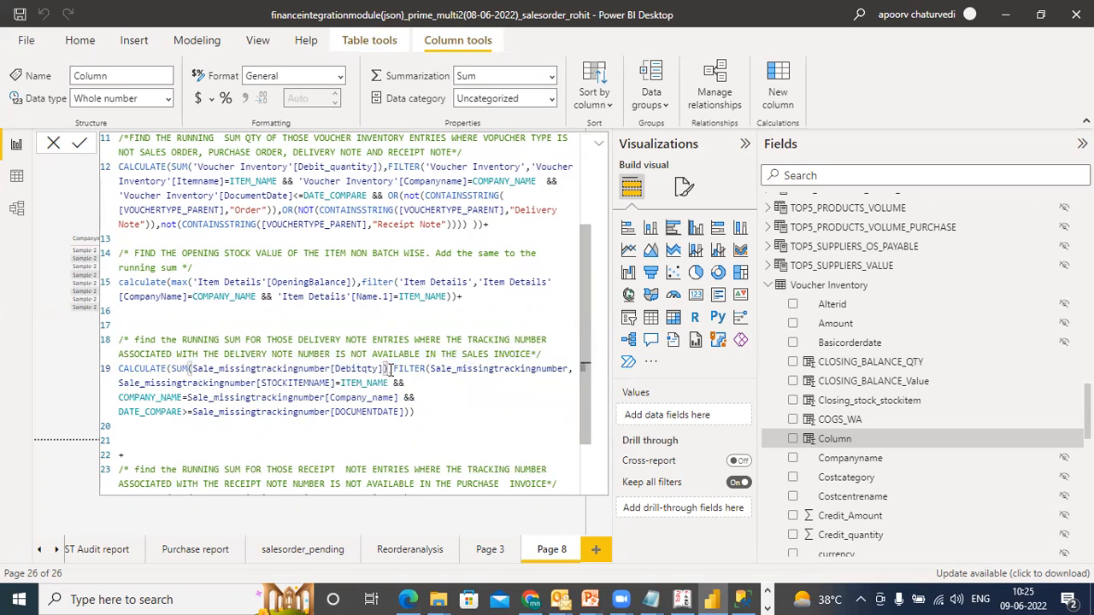
pyautogui.write(',')
# Remove the Creditqty subtraction from the Purchase_missingtrackingnumber sum and commit the INWARD_BALANCE_QTY formula.
pyautogui.scroll(-2, 587, 330)
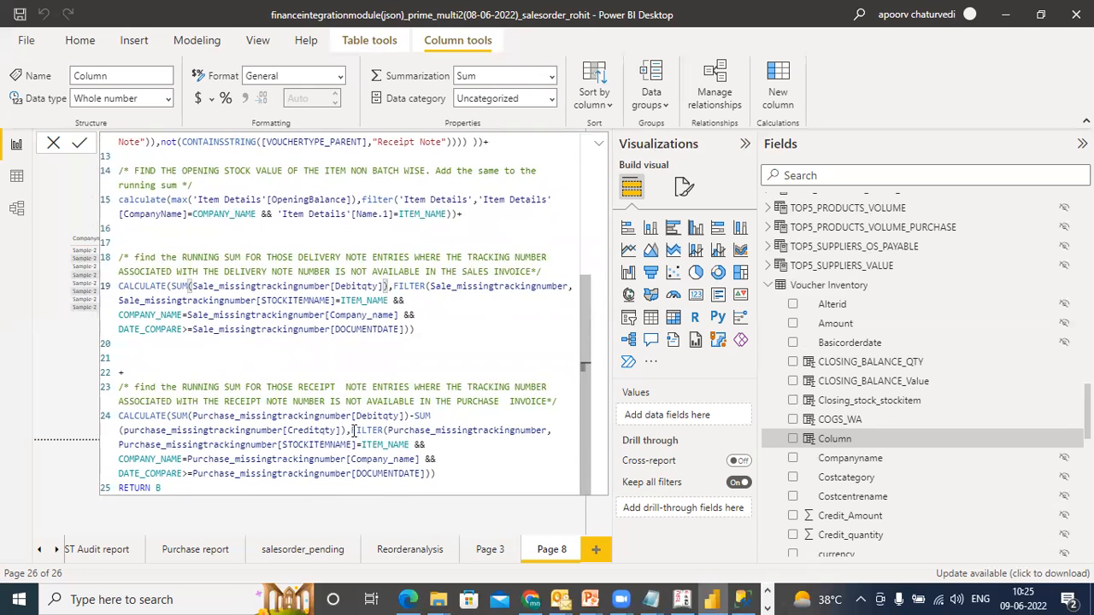
pyautogui.moveTo(347, 430); pyautogui.dragTo(411, 414)
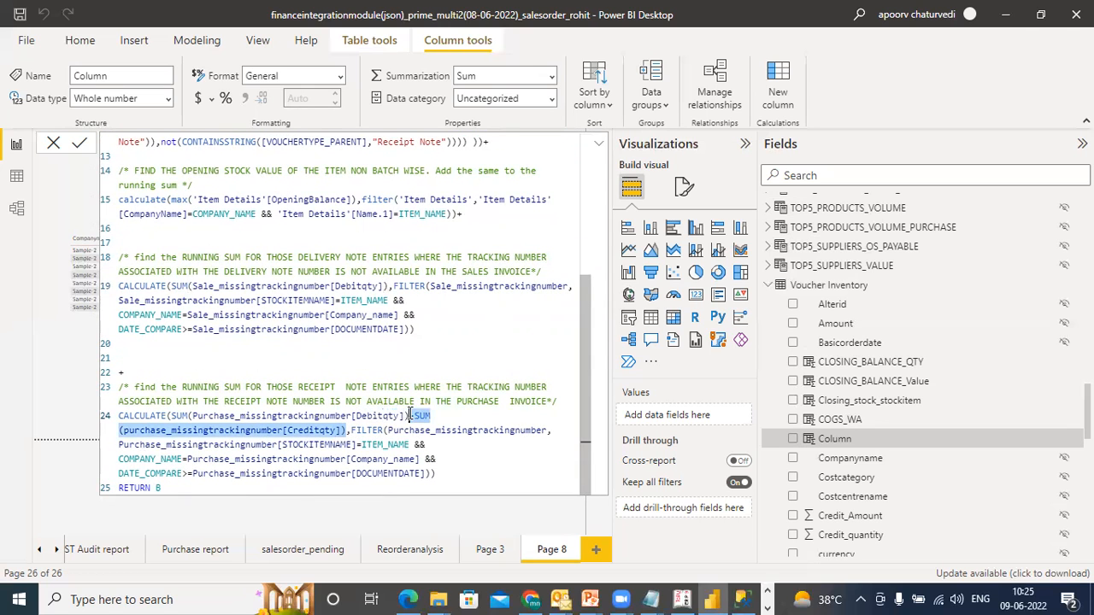
pyautogui.press('BackSpace')
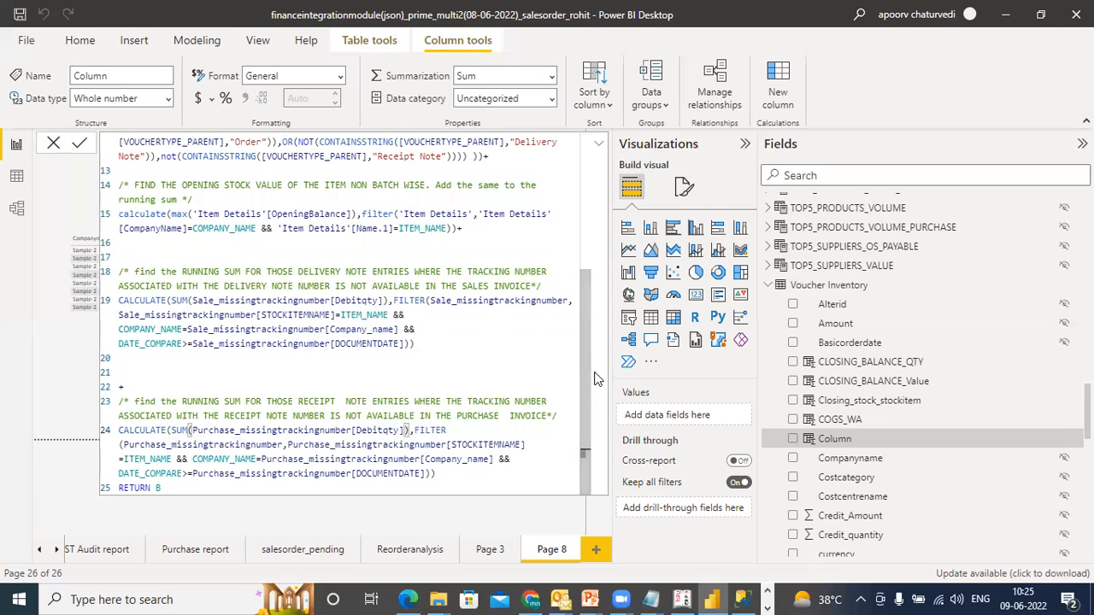
pyautogui.click(177, 489)
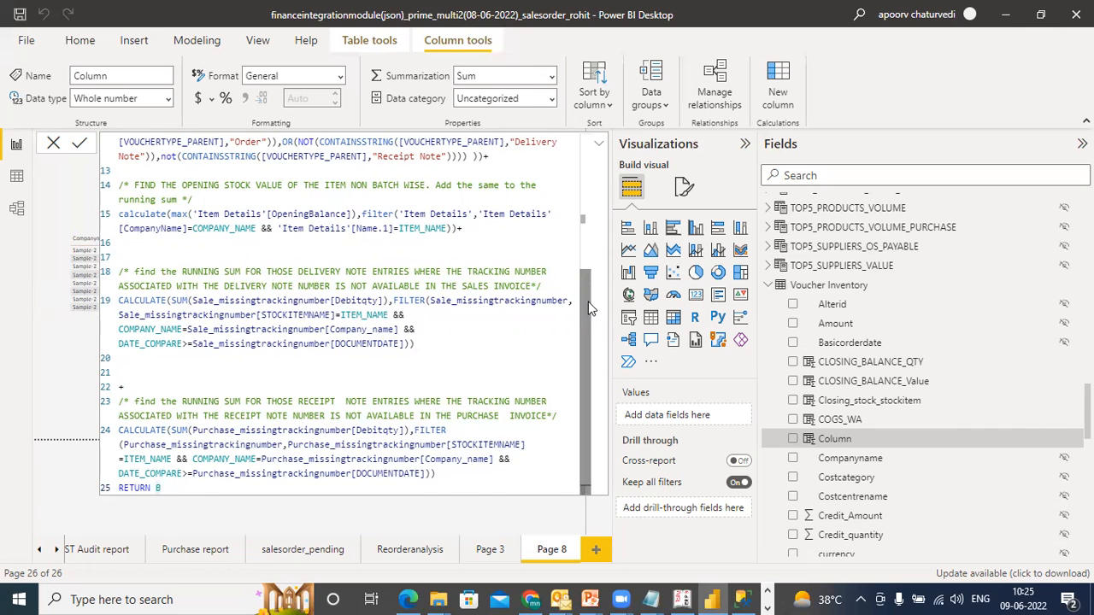
pyautogui.moveTo(585, 325); pyautogui.dragTo(585, 162)
pyautogui.scroll(-5, 482, 327)
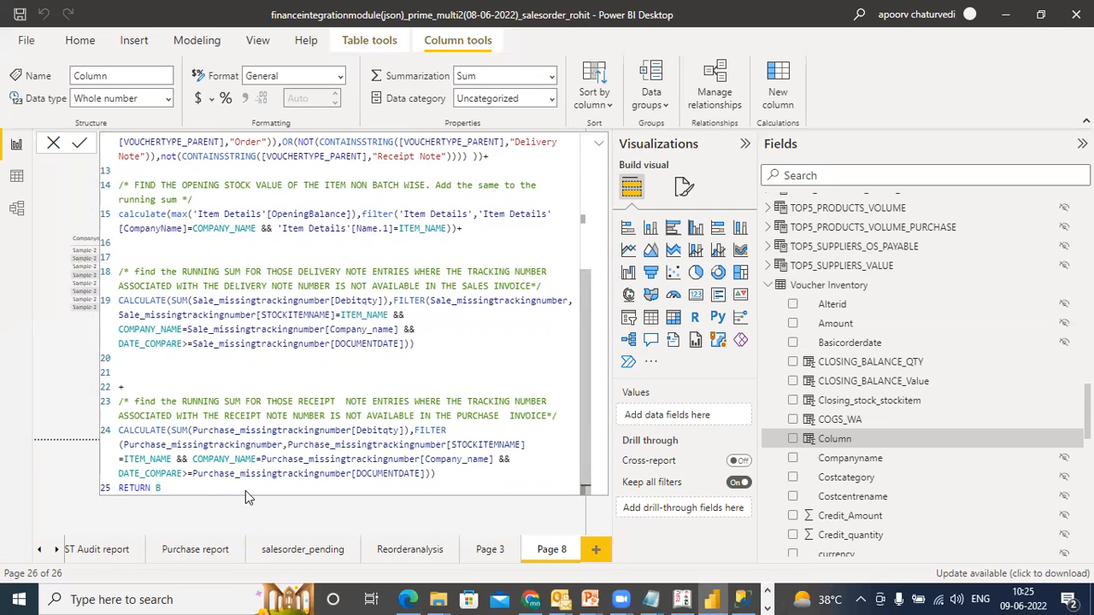
pyautogui.press('Return')
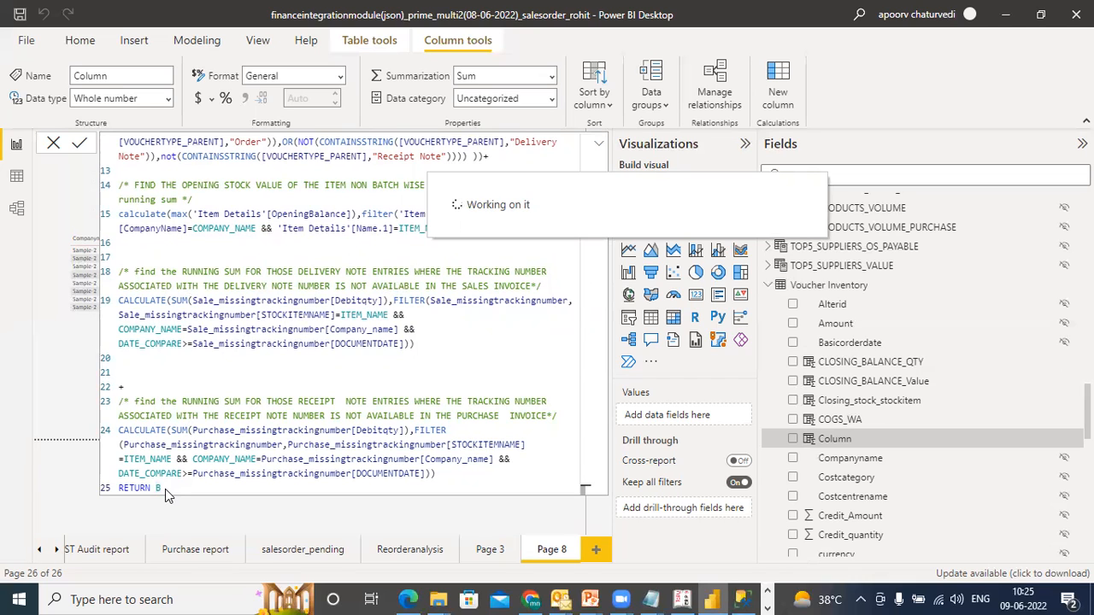
# Bring up the "complete voucher inventory" note in Notepad and close it without saving.
pyautogui.rightClick(347, 598)
pyautogui.click(647, 599)
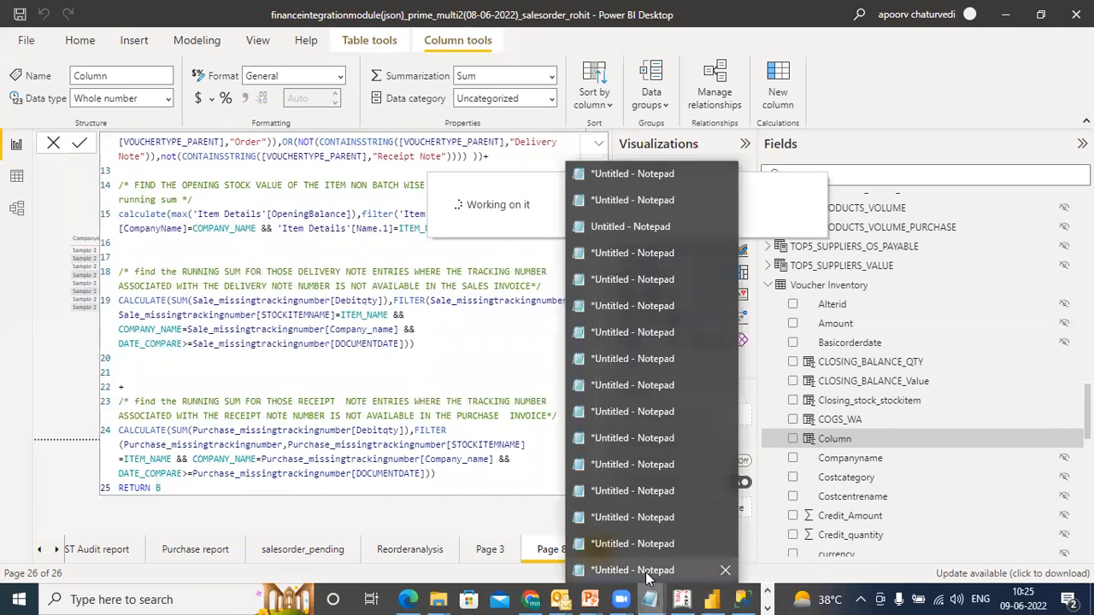
pyautogui.click(650, 569)
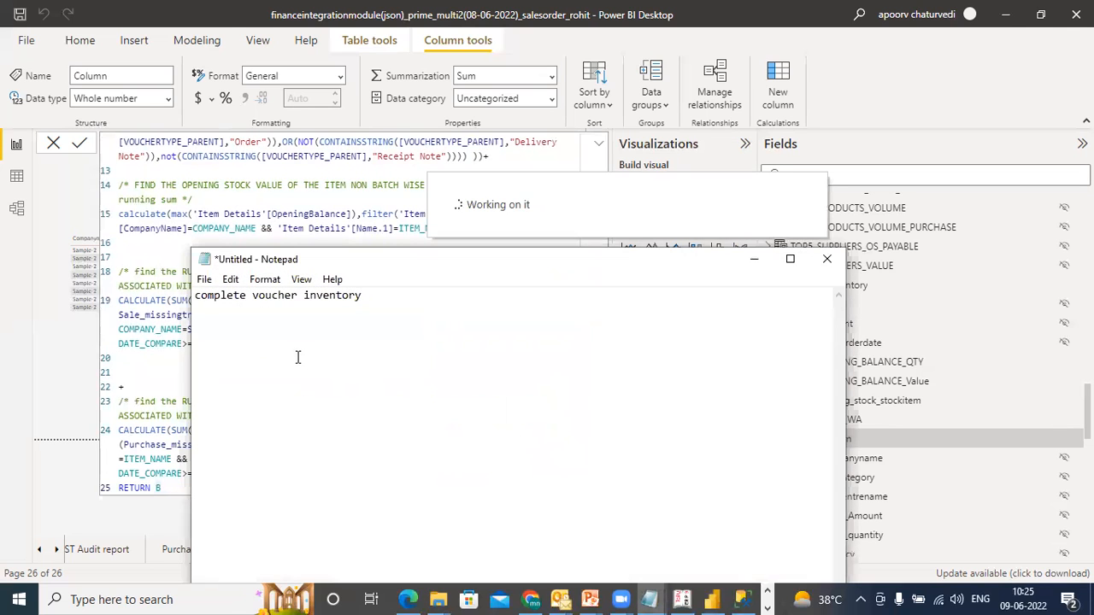
pyautogui.click(826, 259)
pyautogui.click(572, 304)
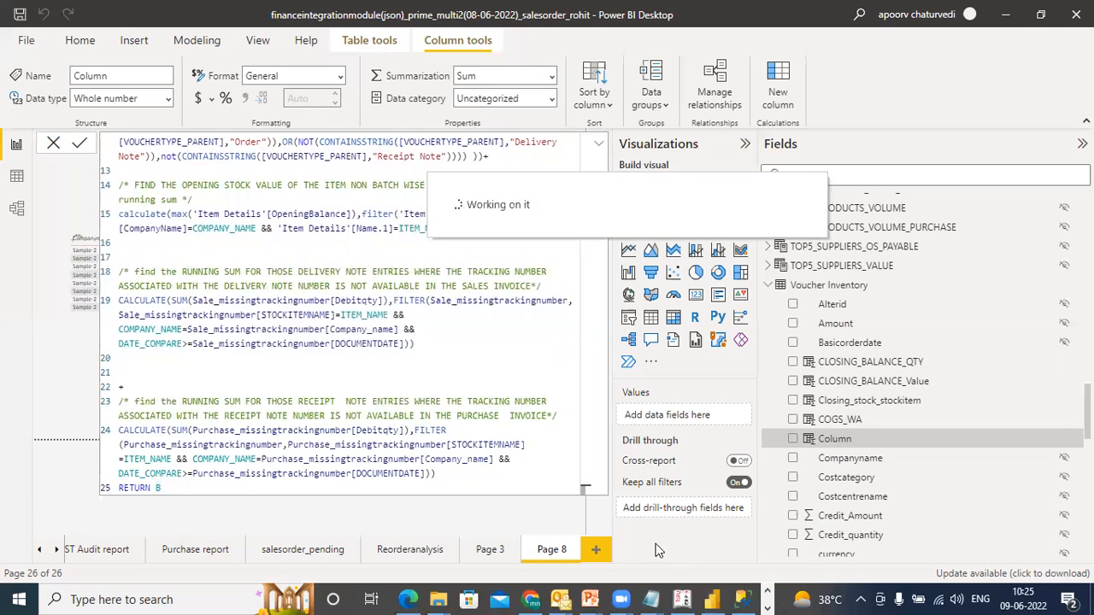
# Open the Notepad note with the stock formulas and highlight "total inward qty" in the WA rate formula.
pyautogui.click(650, 598)
pyautogui.click(652, 571)
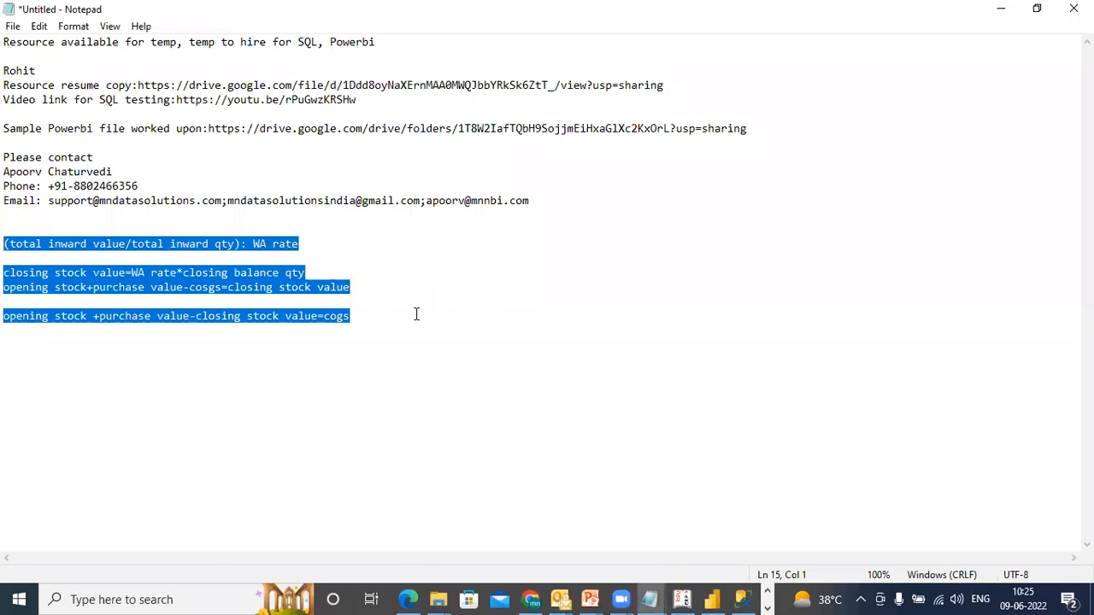
pyautogui.click(401, 359)
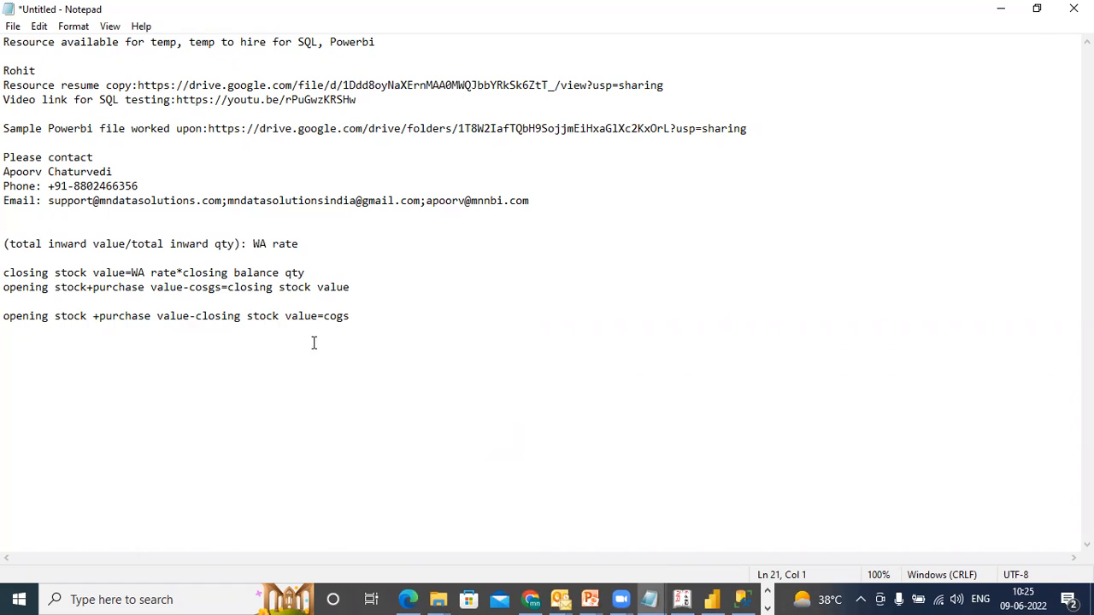
pyautogui.moveTo(235, 246); pyautogui.dragTo(129, 245)
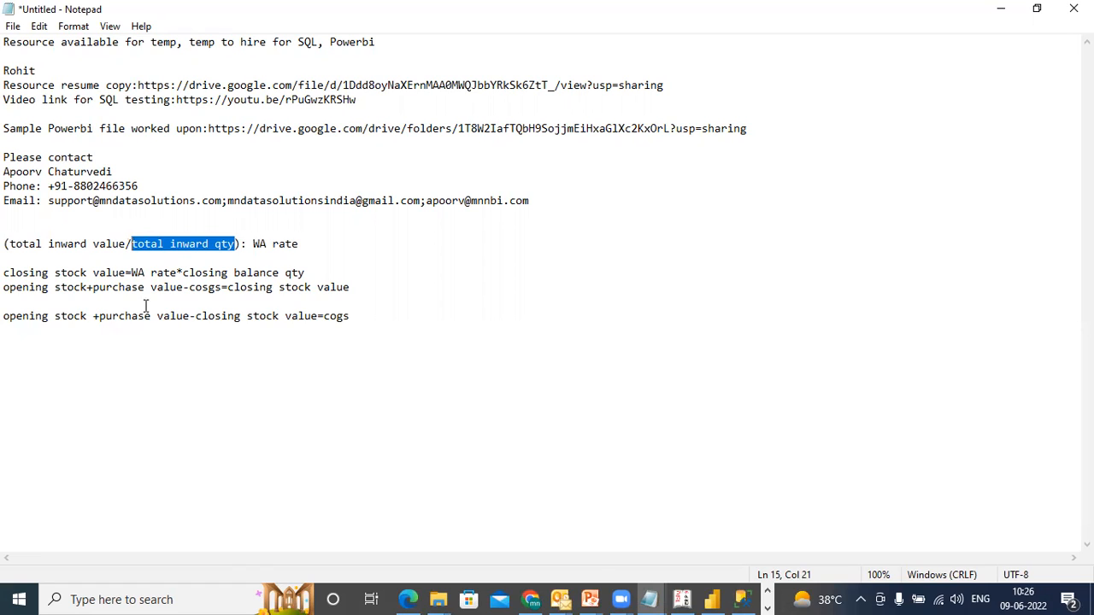
# Return to Power BI and review the INWARD_BALANCE_QTY formula from its start, focusing on Debit_quantity in the first sum.
pyautogui.click(718, 599)
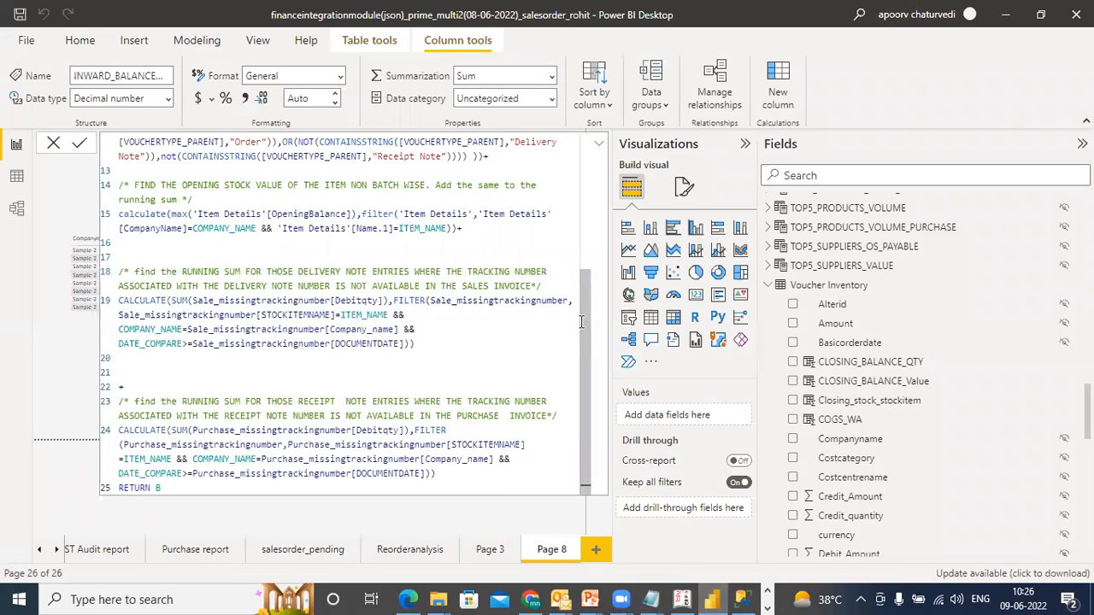
pyautogui.scroll(2, 581, 306)
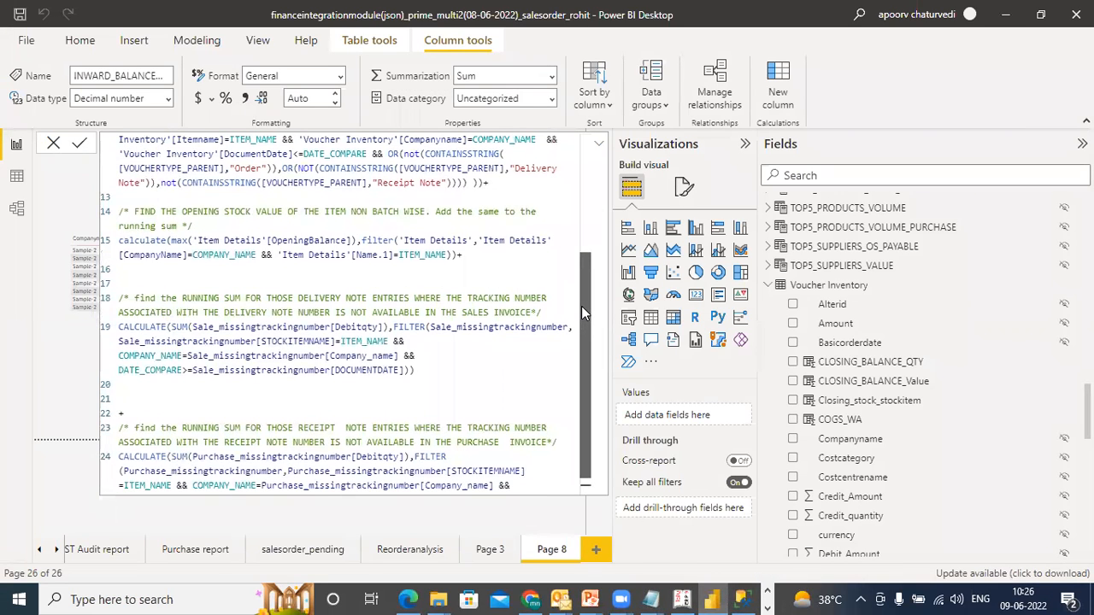
pyautogui.moveTo(581, 304); pyautogui.dragTo(581, 177)
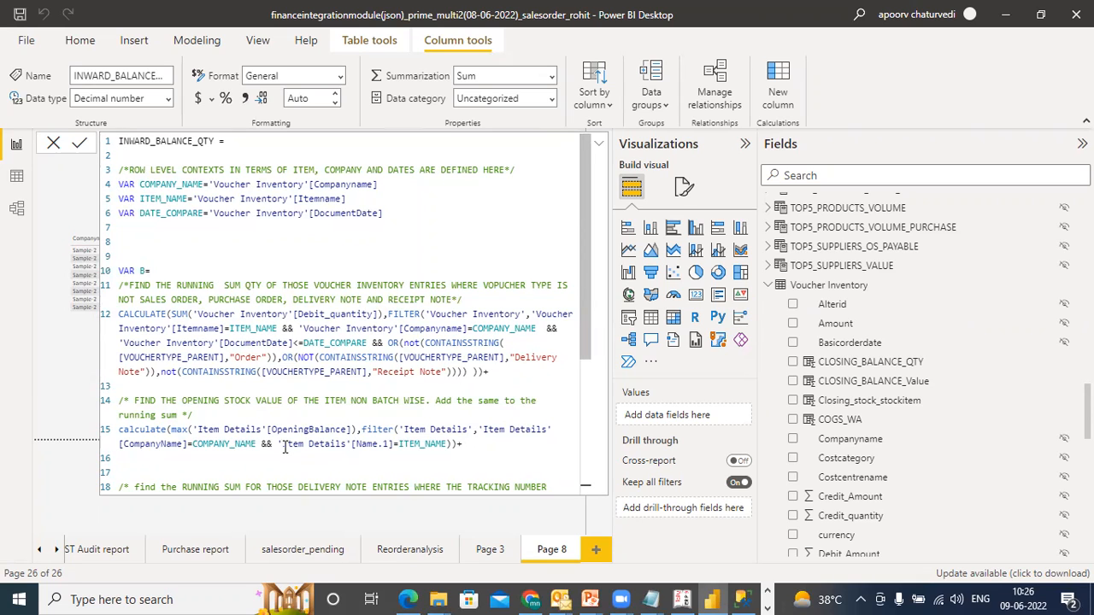
pyautogui.click(350, 314)
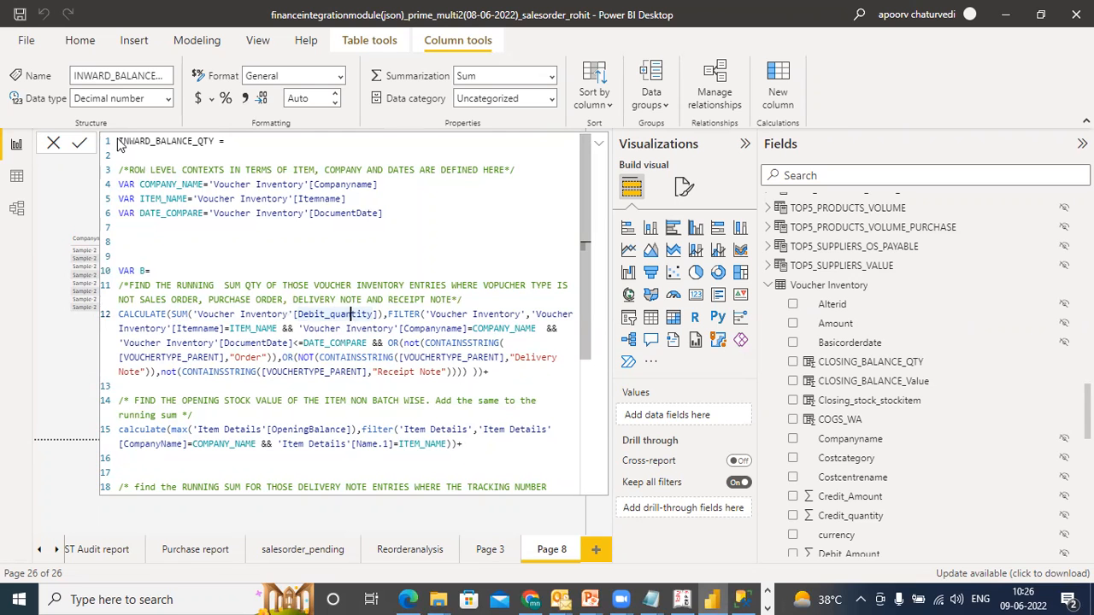
# Copy the whole INWARD_BALANCE_QTY formula into a new Voucher Inventory column and name that column INWARD_BALANCE_VALUE.
pyautogui.moveTo(120, 143); pyautogui.dragTo(343, 527)
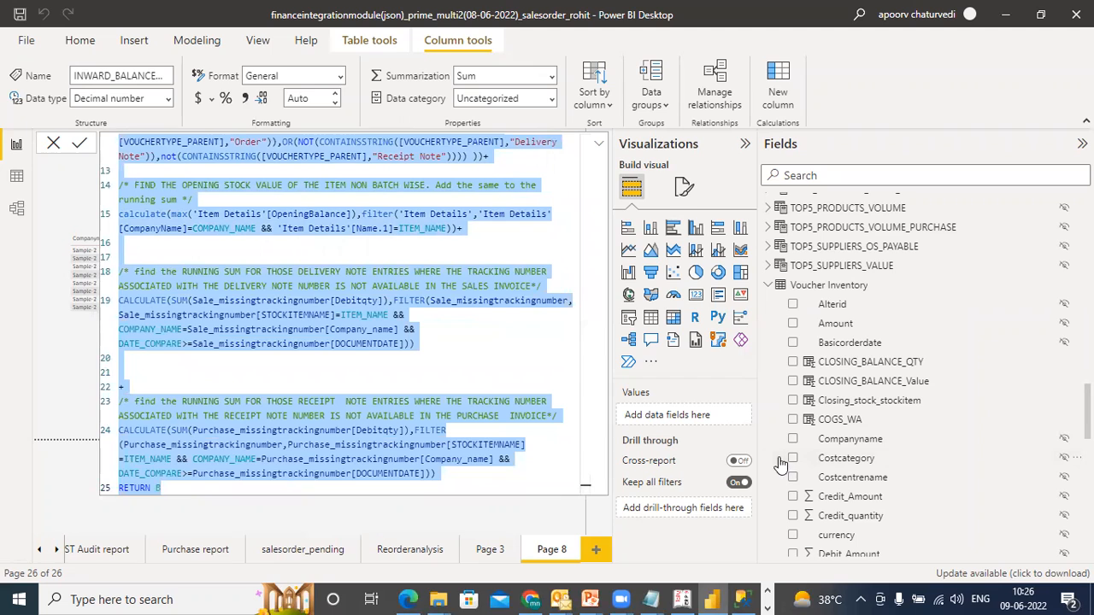
pyautogui.click(892, 439)
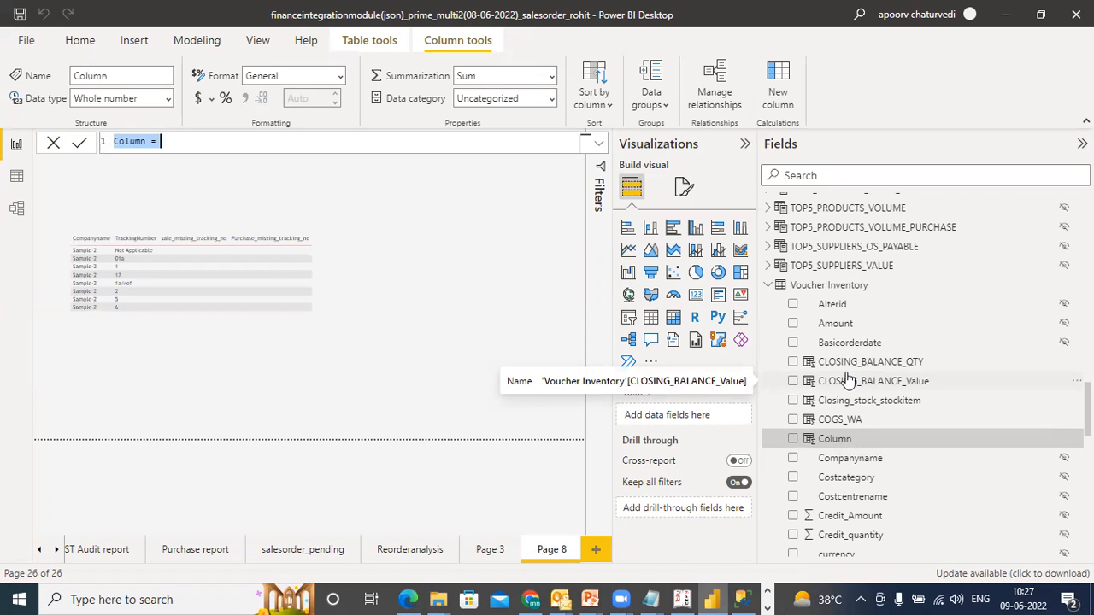
pyautogui.hotkey('ctrl', 'v')
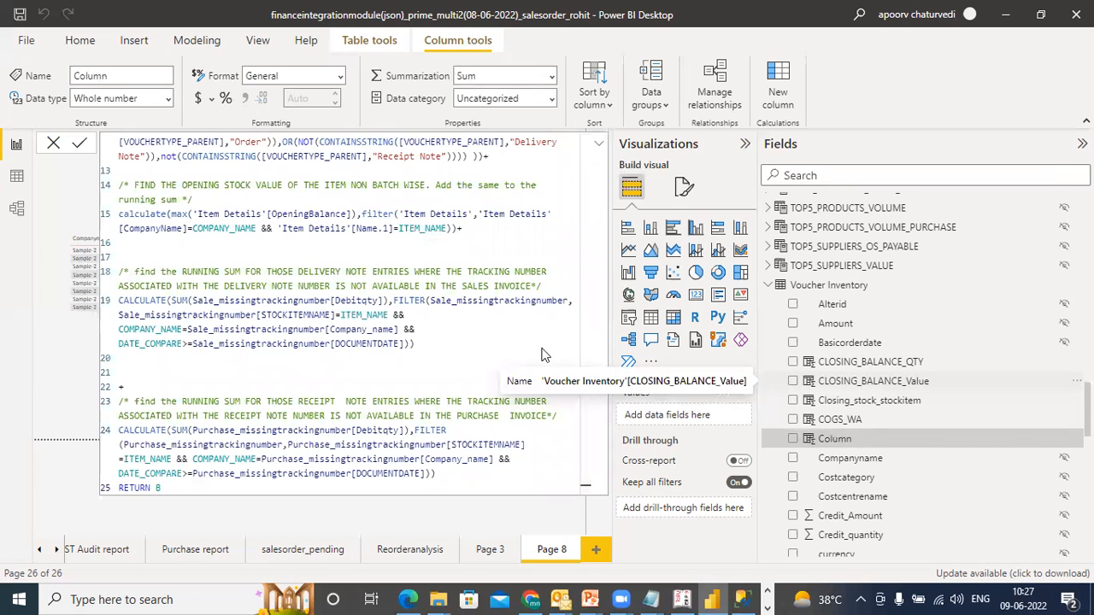
pyautogui.scroll(5, 582, 325)
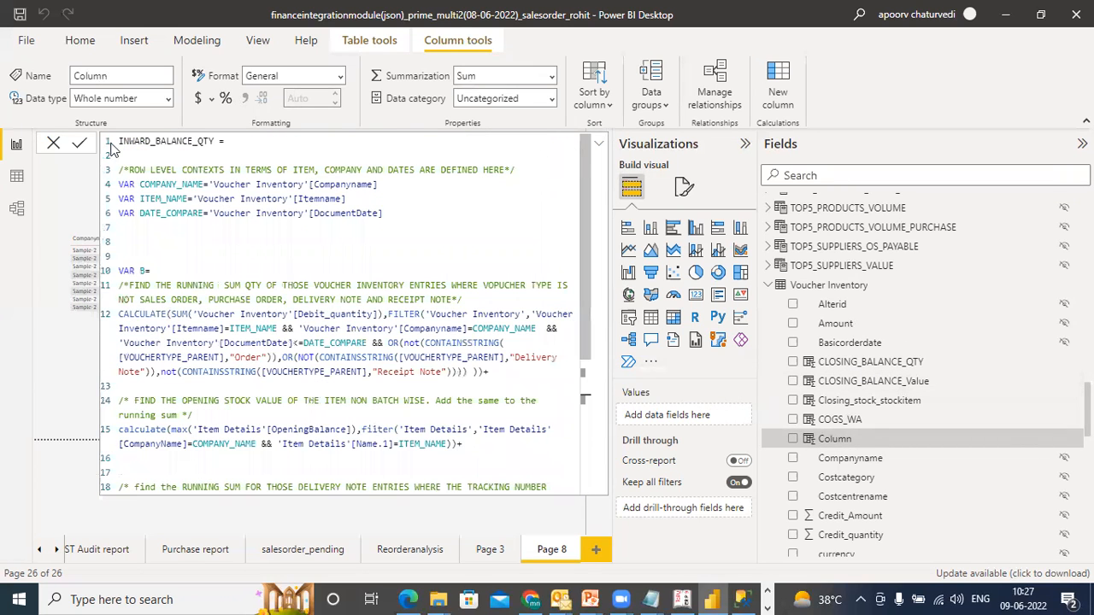
pyautogui.moveTo(215, 140); pyautogui.dragTo(201, 141)
pyautogui.write('VALUE')
# Switch the first sum to Voucher Inventory's Debit_Amount and the opening stock term to Item Details' OpeningValue.
pyautogui.moveTo(376, 315); pyautogui.dragTo(332, 315)
pyautogui.write('Amount')
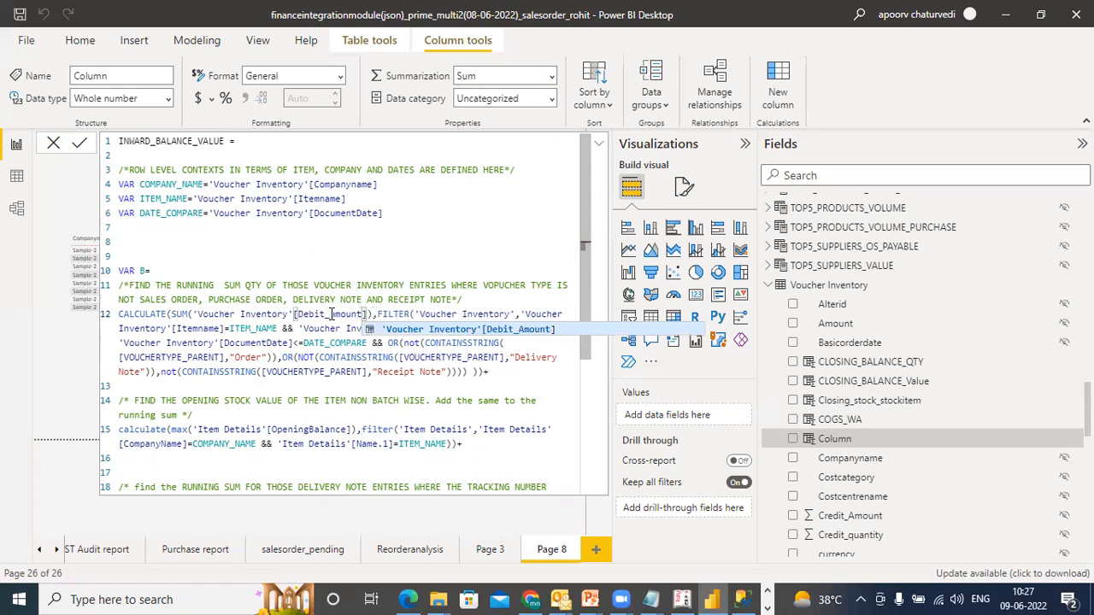
pyautogui.click(513, 330)
pyautogui.click(508, 374)
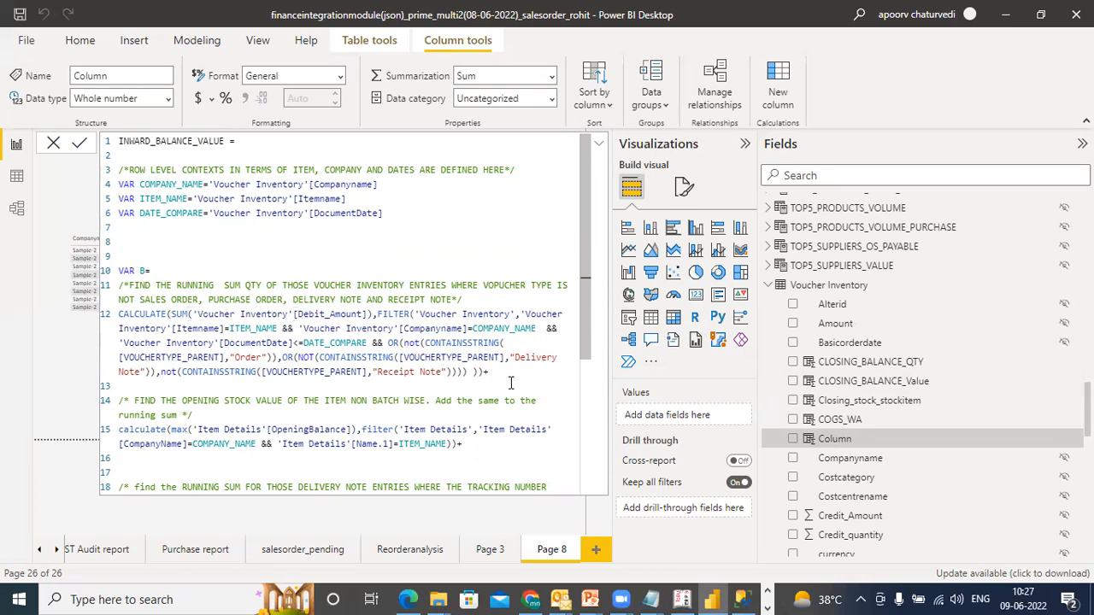
pyautogui.moveTo(347, 430); pyautogui.dragTo(312, 430)
pyautogui.write('Value')
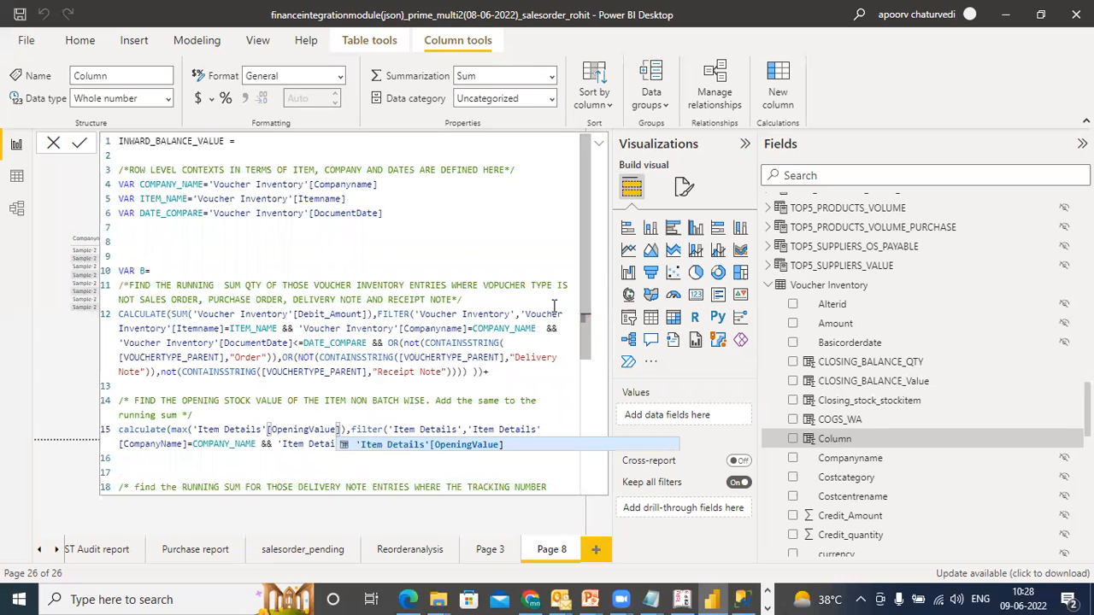
# Try replacing Debitqty in the Sale_missingtrackingnumber sum with the Debit_Amount column name copied from the first sum.
pyautogui.moveTo(583, 278); pyautogui.dragTo(583, 359)
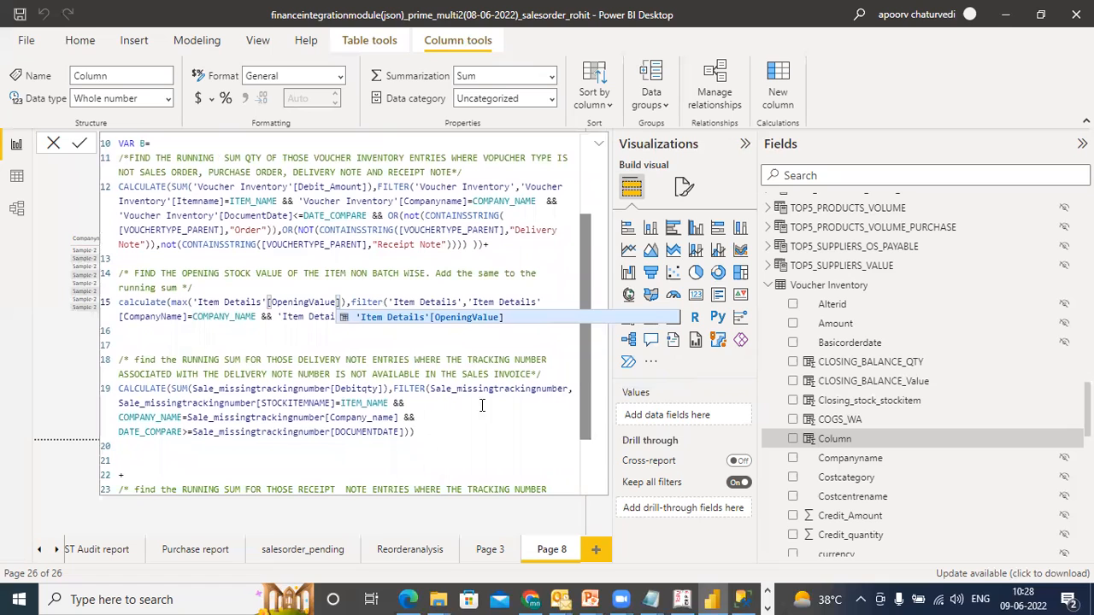
pyautogui.moveTo(364, 186); pyautogui.dragTo(298, 186)
pyautogui.hotkey('ctrl', 'c')
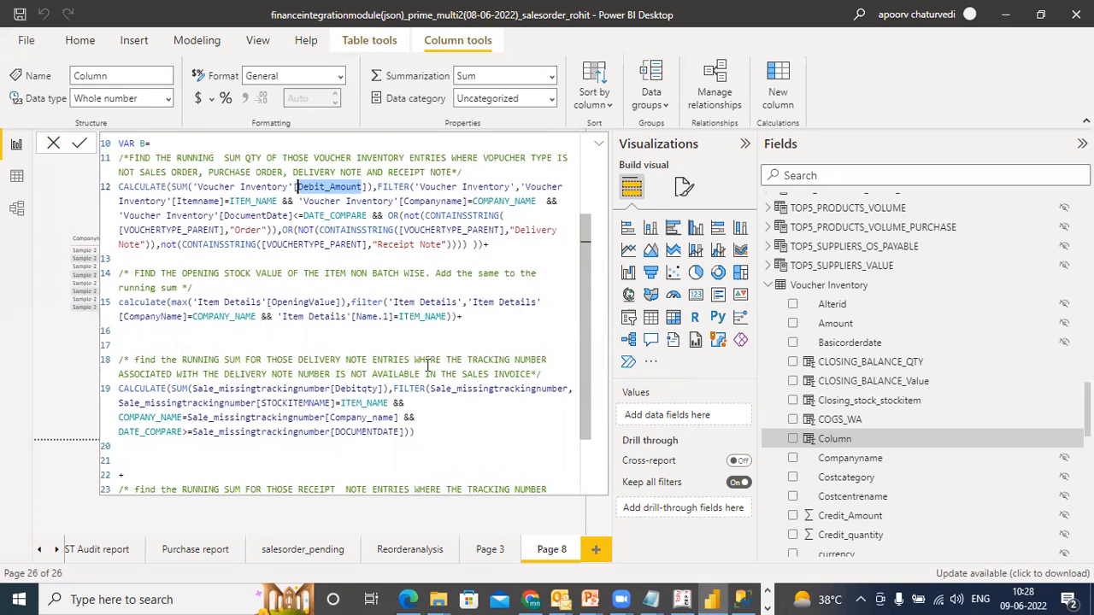
pyautogui.moveTo(379, 389); pyautogui.dragTo(337, 389)
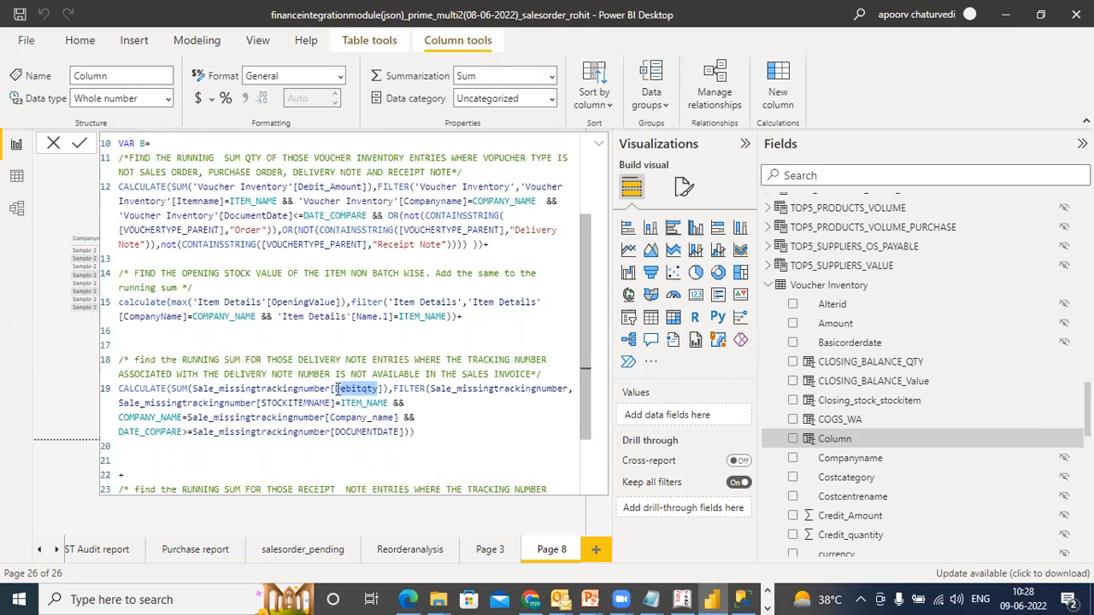
pyautogui.hotkey('ctrl', 'v')
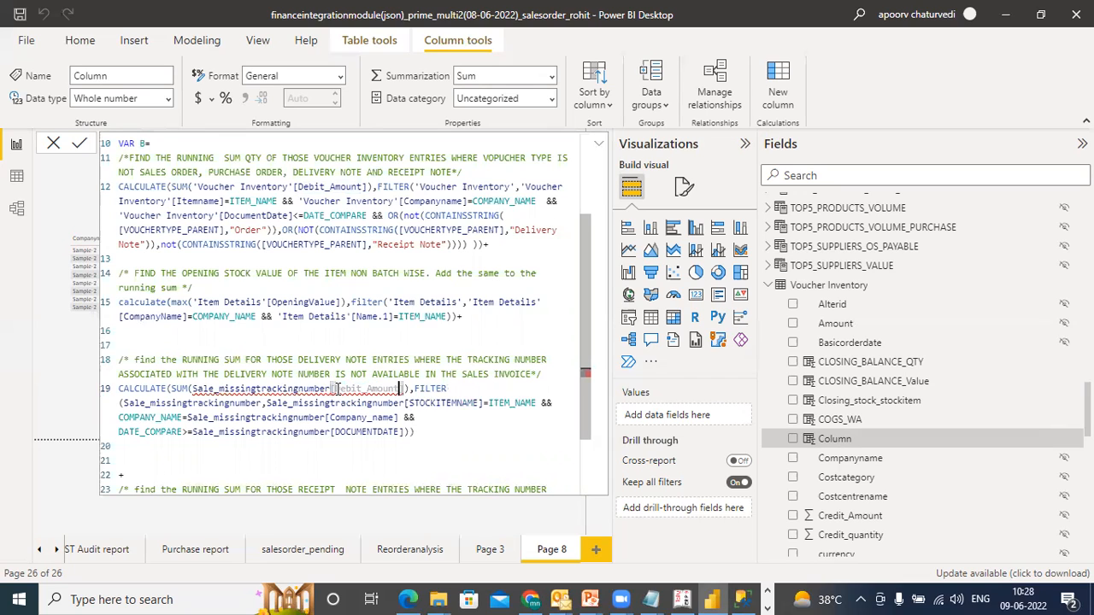
pyautogui.click(410, 432)
pyautogui.click(405, 389)
# Clear the column name in the Sale_missingtrackingnumber sum, leaving its brackets empty.
pyautogui.moveTo(400, 389); pyautogui.dragTo(336, 389)
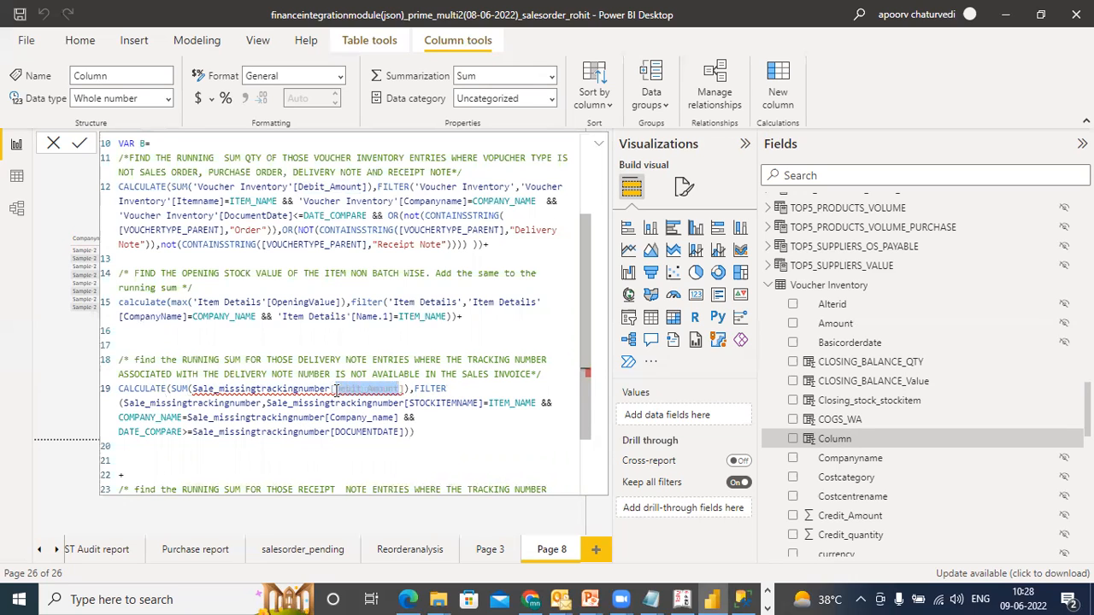
pyautogui.press('BackSpace')
pyautogui.write('quant')
pyautogui.press('BackSpace')
pyautogui.press('BackSpace')
pyautogui.press('BackSpace')
pyautogui.press('BackSpace')
pyautogui.press('BackSpace')
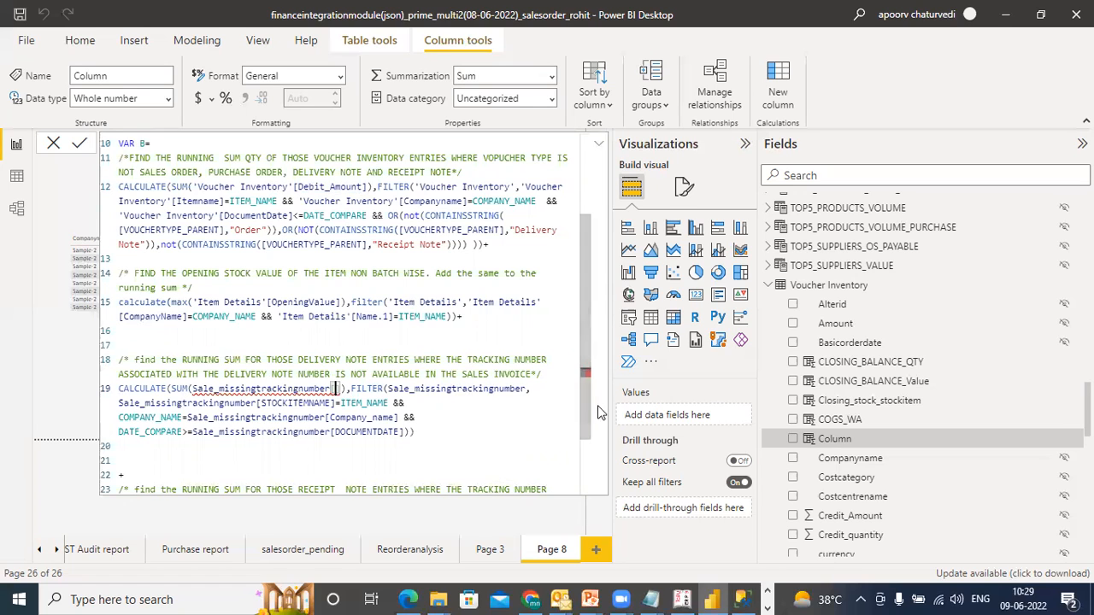
pyautogui.click(564, 434)
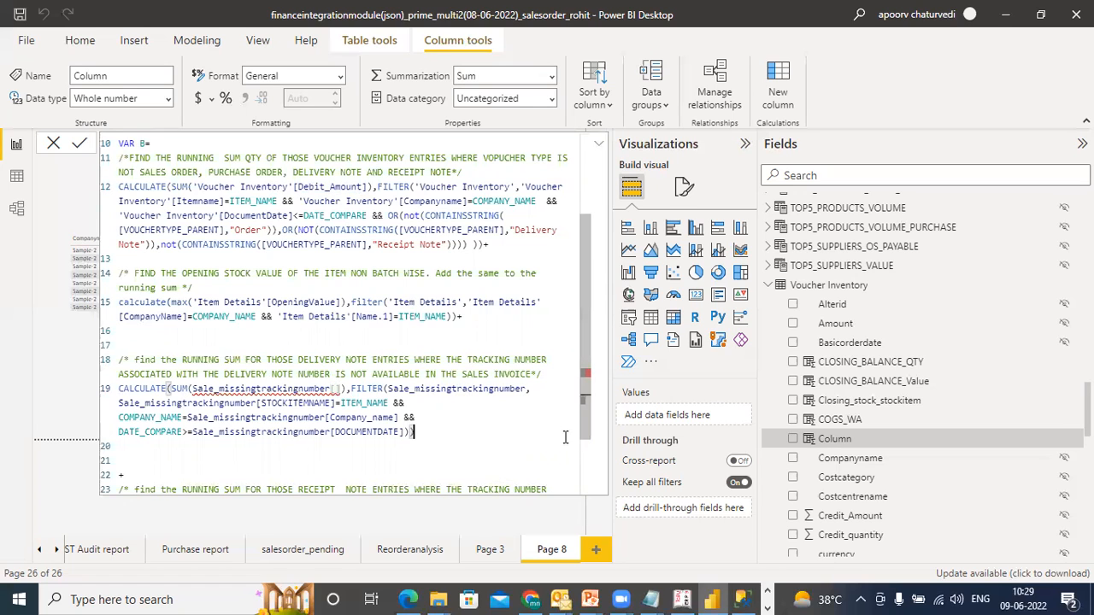
# Find the Sale_missingtrackingnumber table and examine its formula for the debit amount column DEBIT_AMT.
pyautogui.click(600, 142)
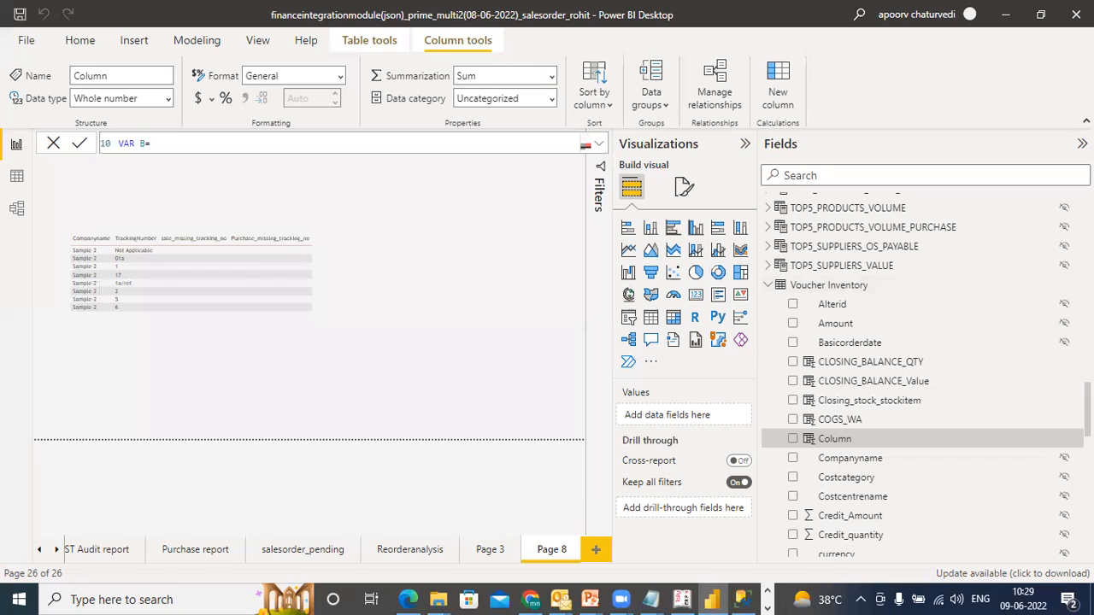
pyautogui.scroll(5, 923, 376)
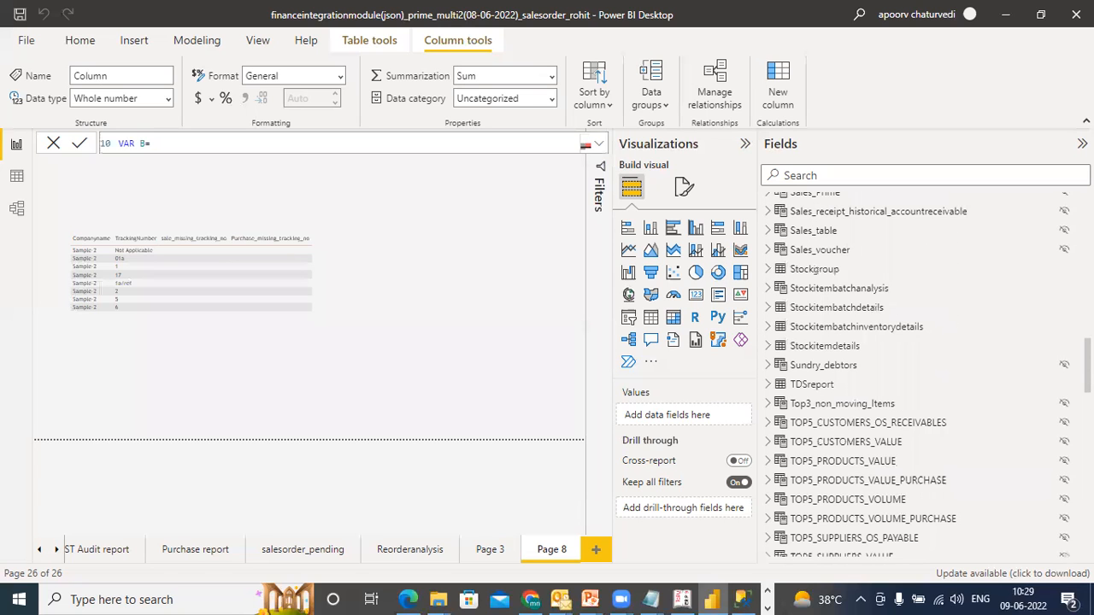
pyautogui.scroll(3, 924, 376)
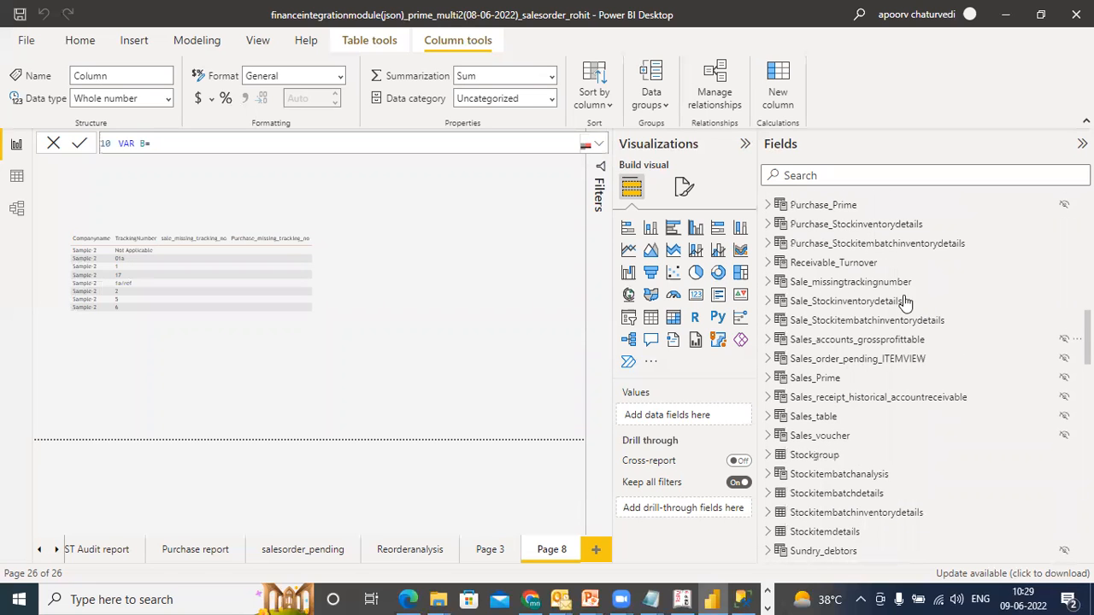
pyautogui.moveTo(875, 285)
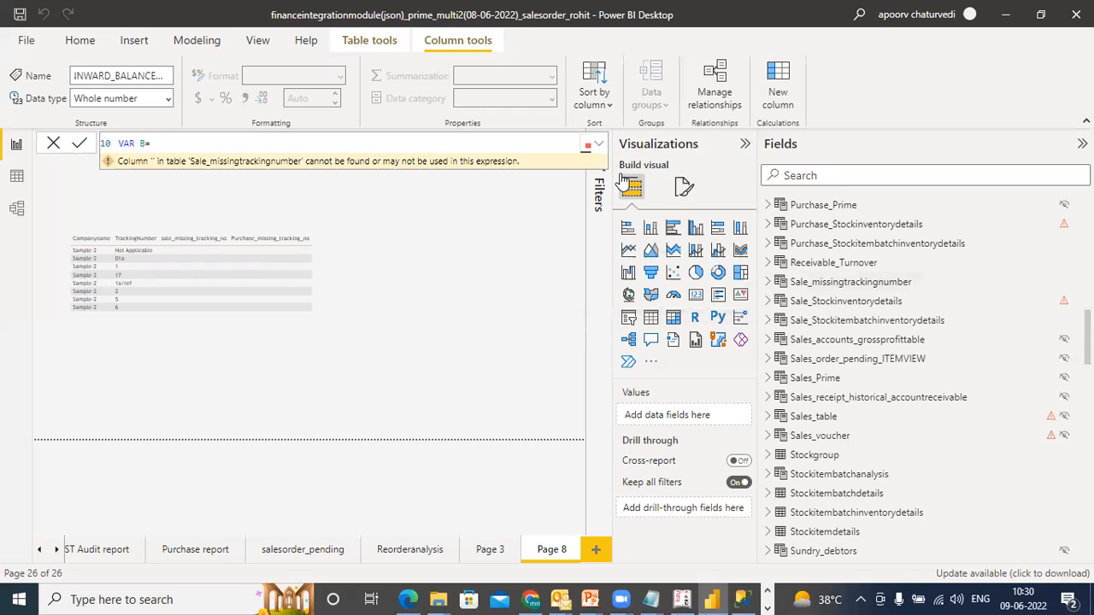
pyautogui.click(599, 146)
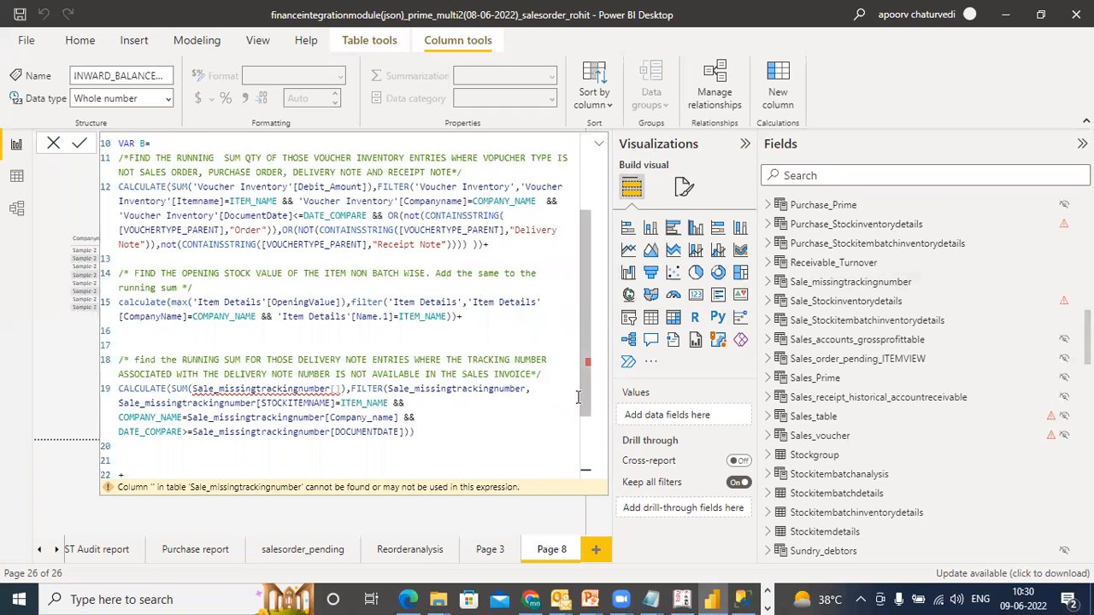
pyautogui.click(866, 283)
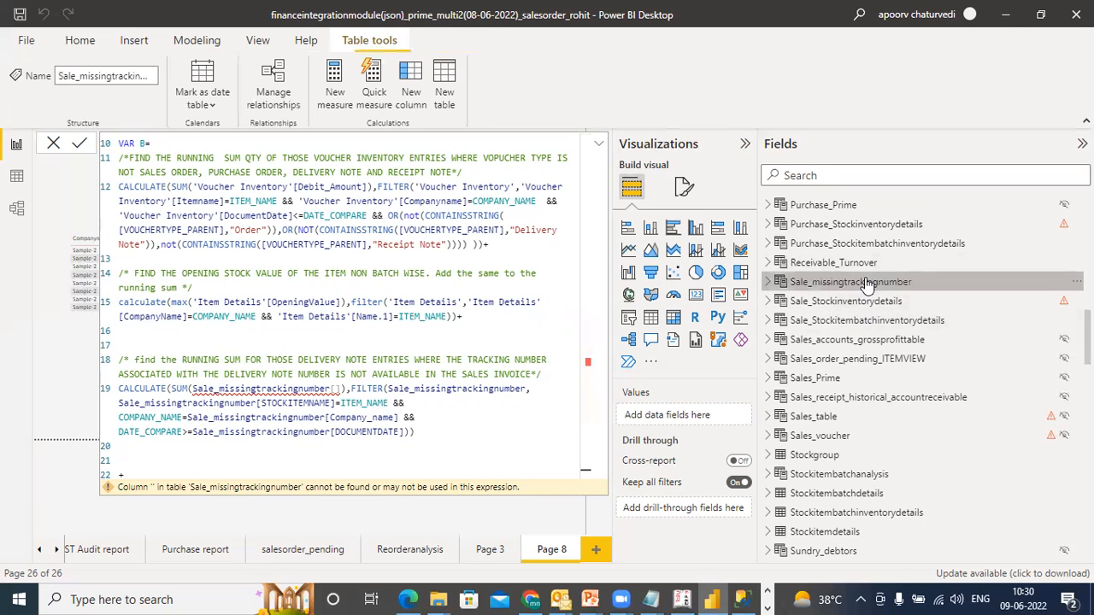
pyautogui.click(584, 245)
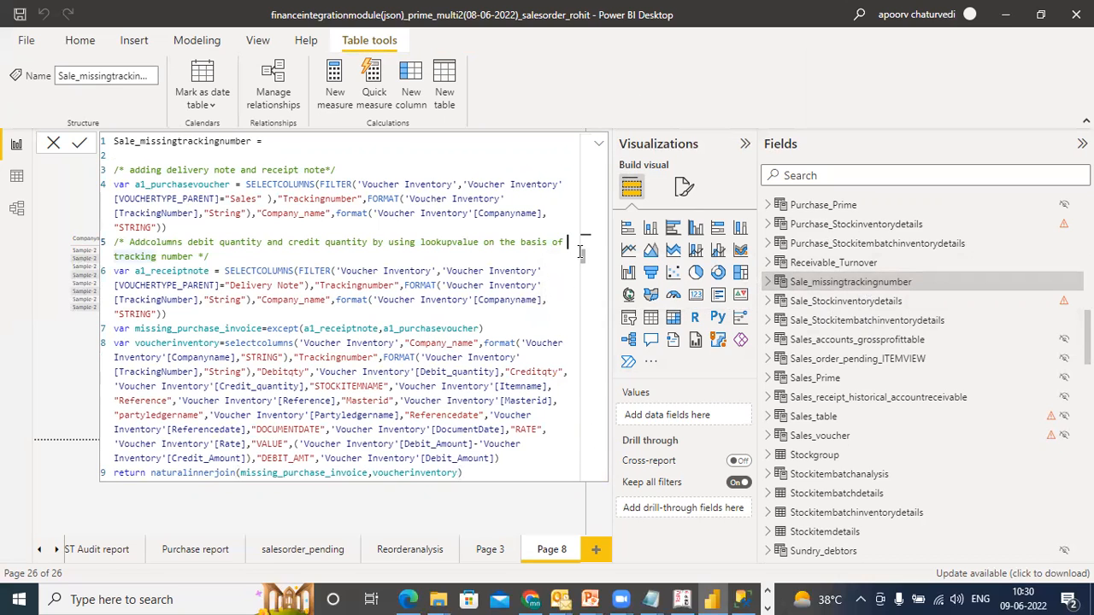
pyautogui.click(450, 458)
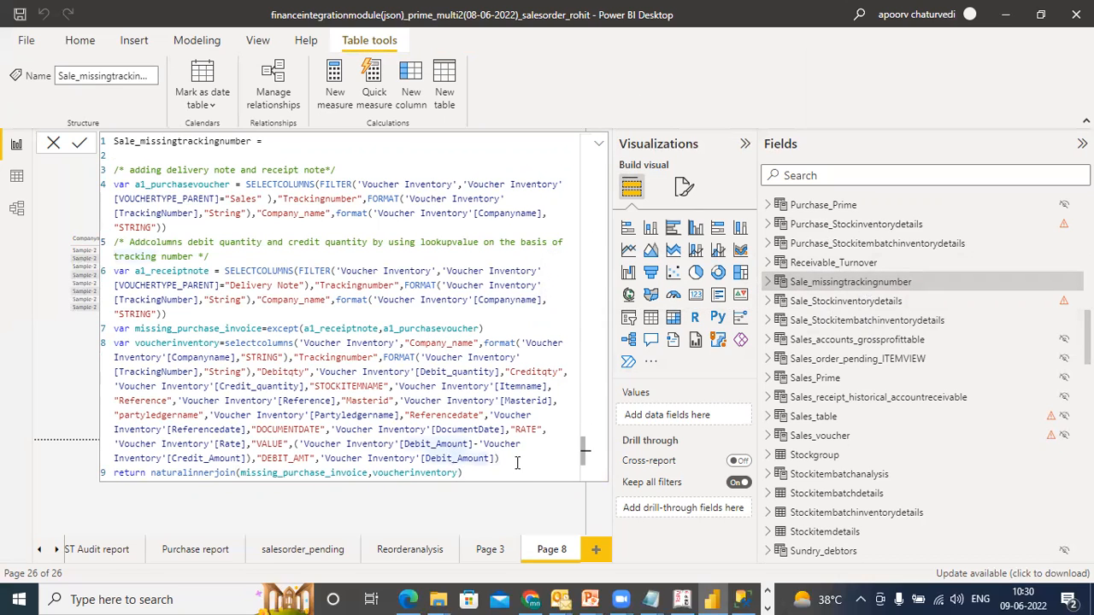
pyautogui.click(517, 462)
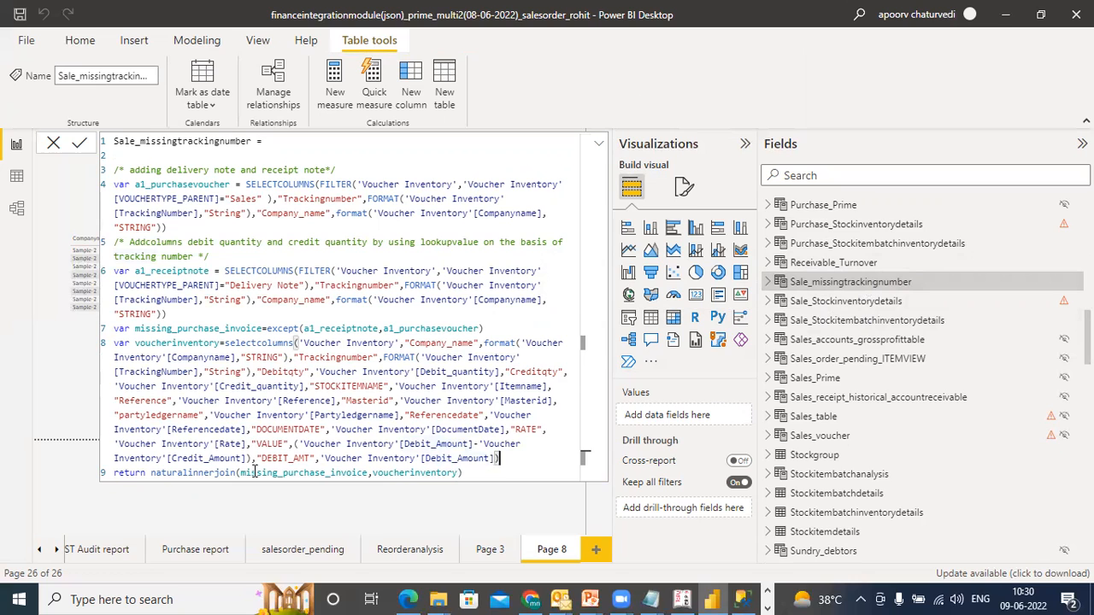
pyautogui.click(309, 458)
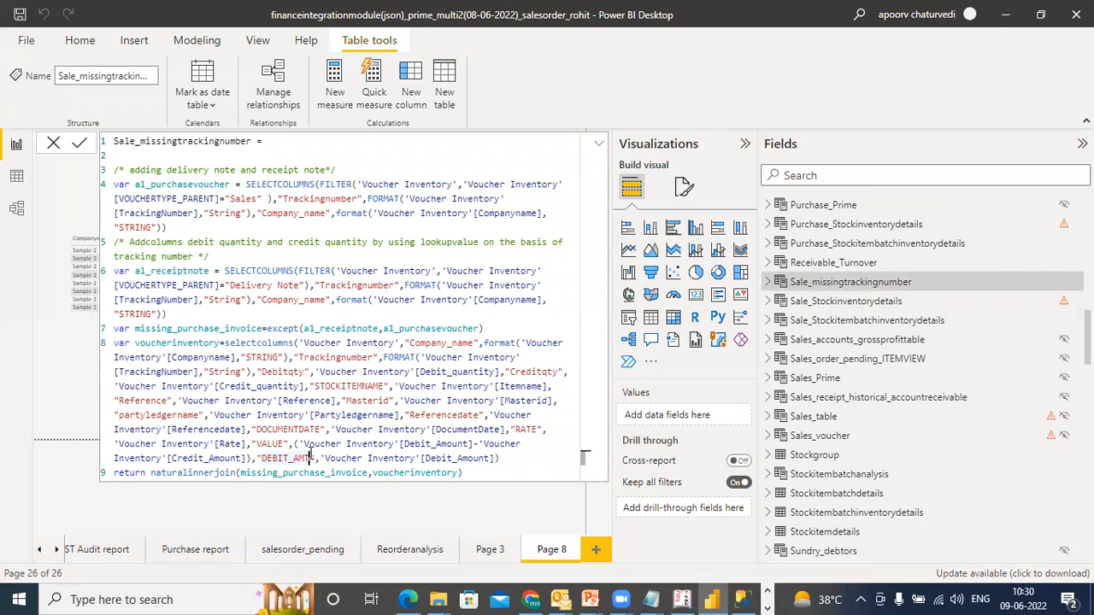
pyautogui.click(598, 145)
pyautogui.click(602, 146)
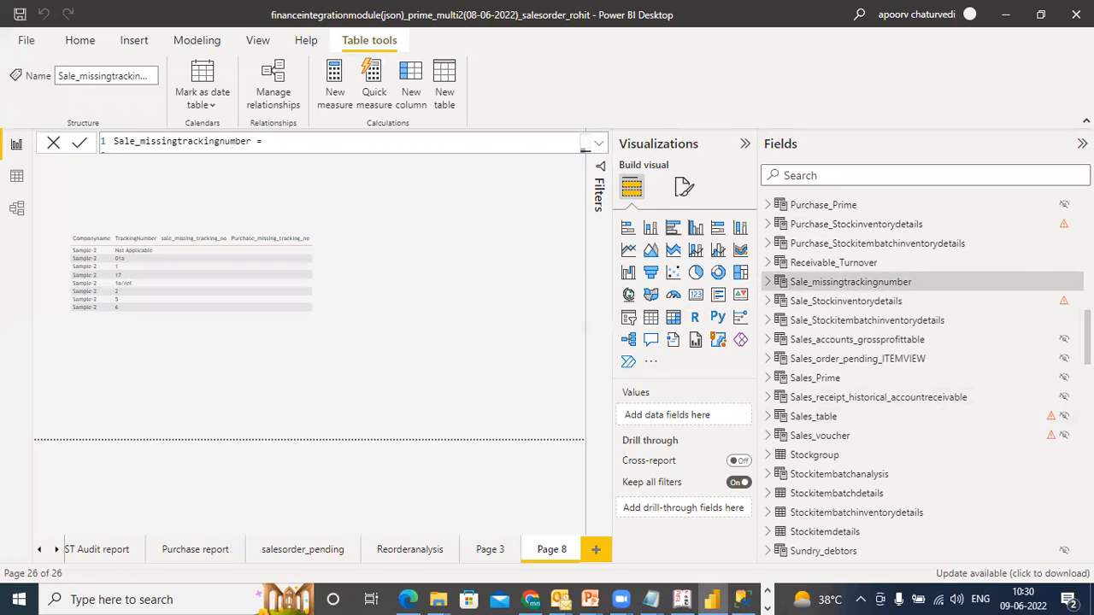
# Return to the INWARD_BALANCE_VALUE column in Voucher Inventory and open its full formula.
pyautogui.scroll(-3, 941, 377)
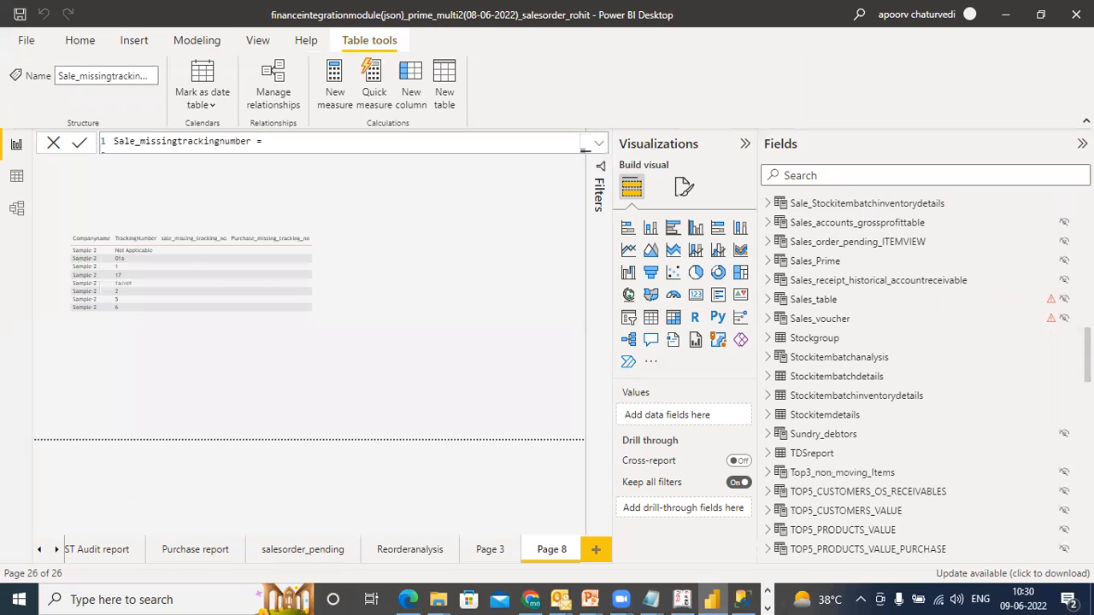
pyautogui.scroll(-10, 917, 376)
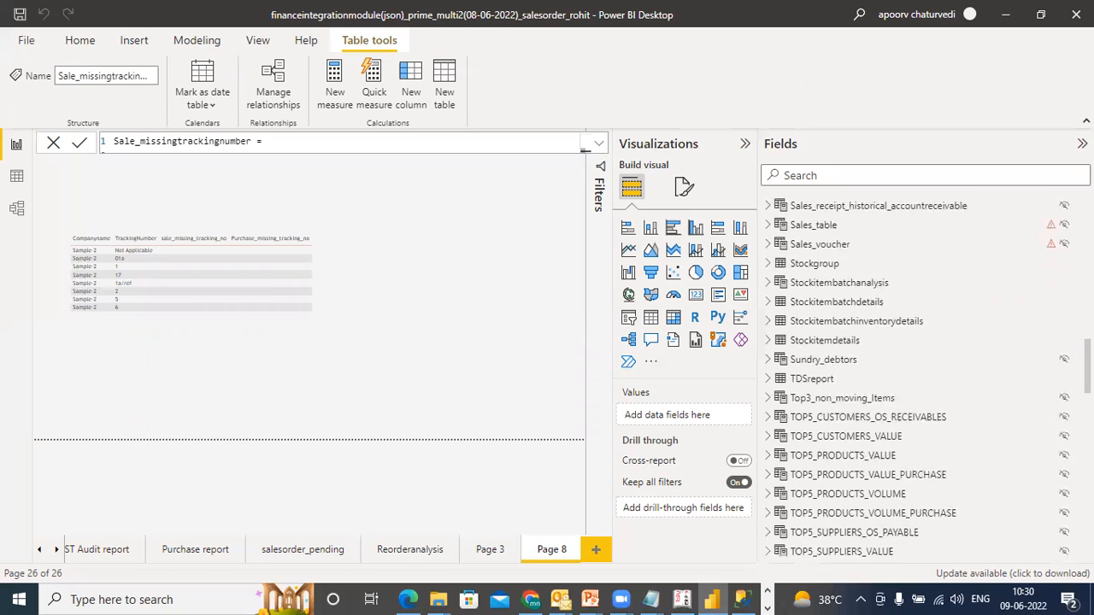
pyautogui.scroll(-3, 941, 376)
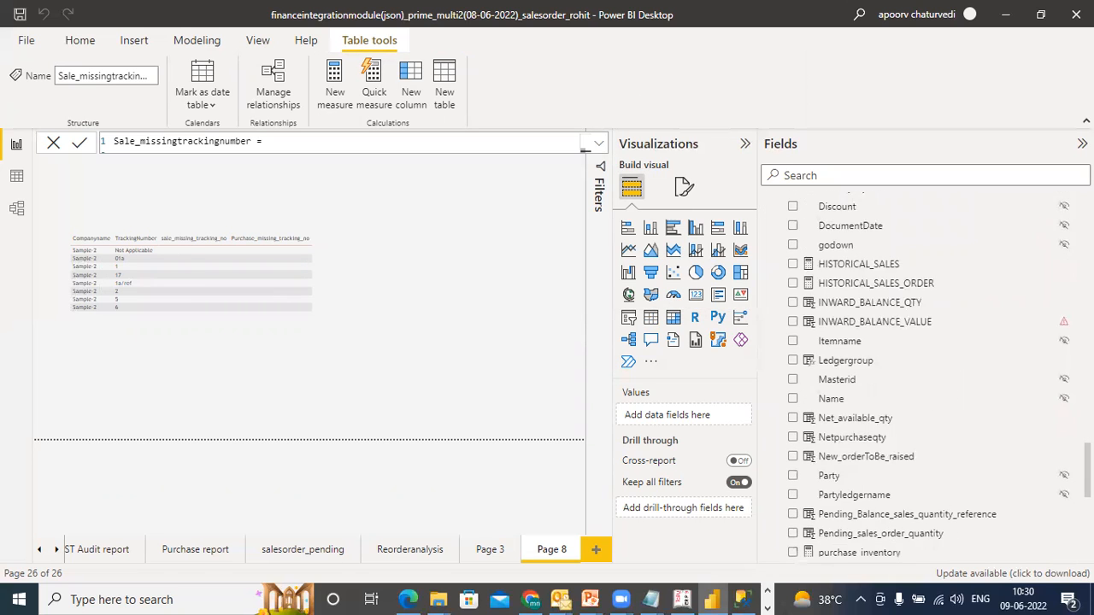
pyautogui.scroll(-8, 924, 377)
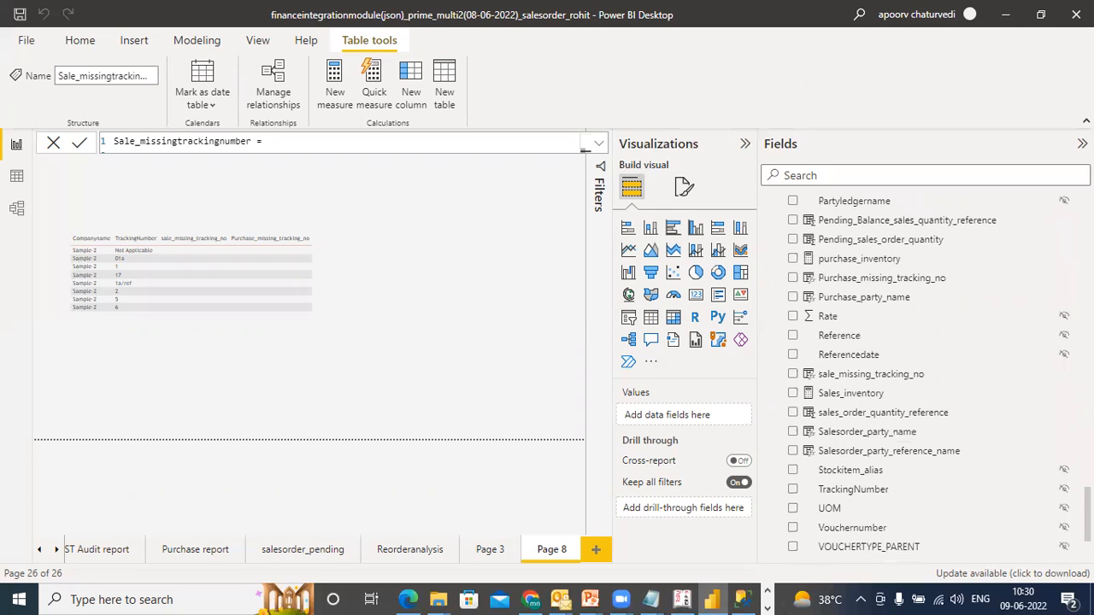
pyautogui.scroll(12, 923, 376)
pyautogui.scroll(5, 923, 377)
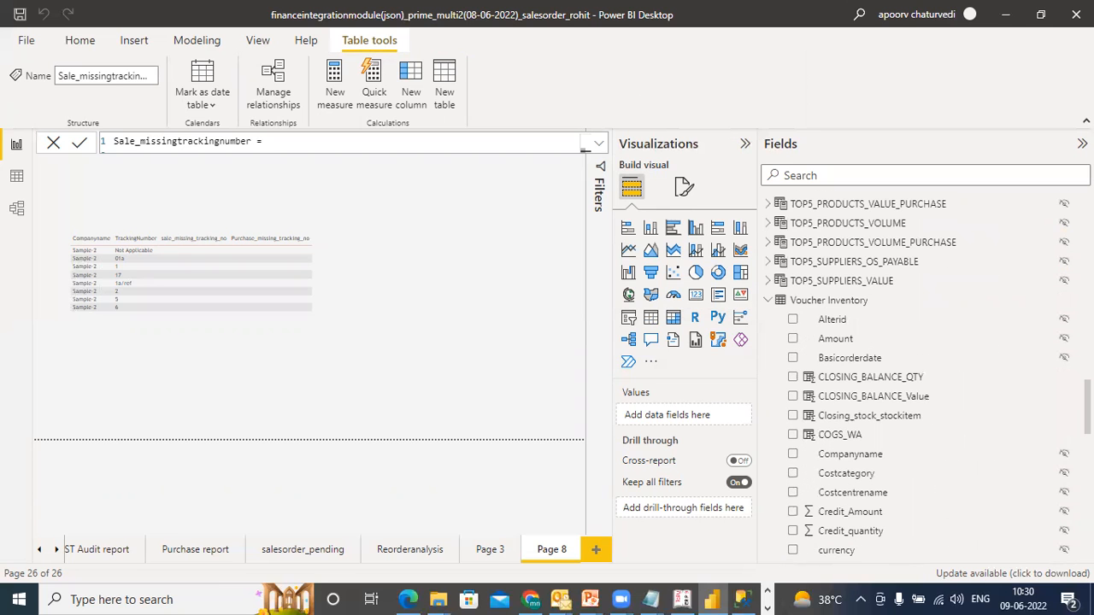
pyautogui.scroll(-7, 923, 376)
pyautogui.scroll(5, 923, 376)
pyautogui.scroll(-7, 923, 376)
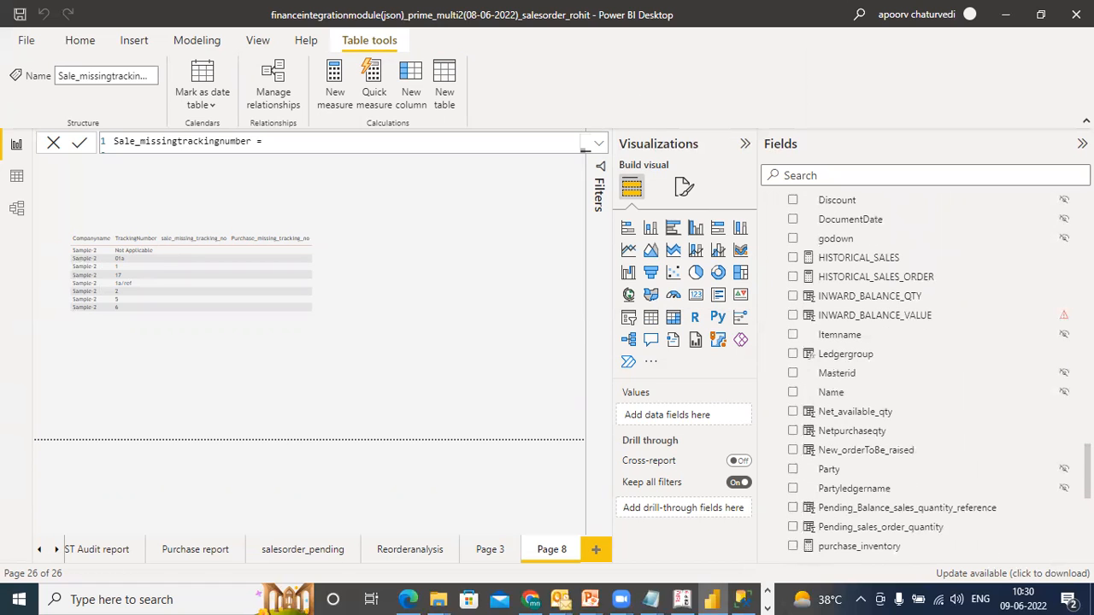
pyautogui.moveTo(928, 318); pyautogui.dragTo(709, 248)
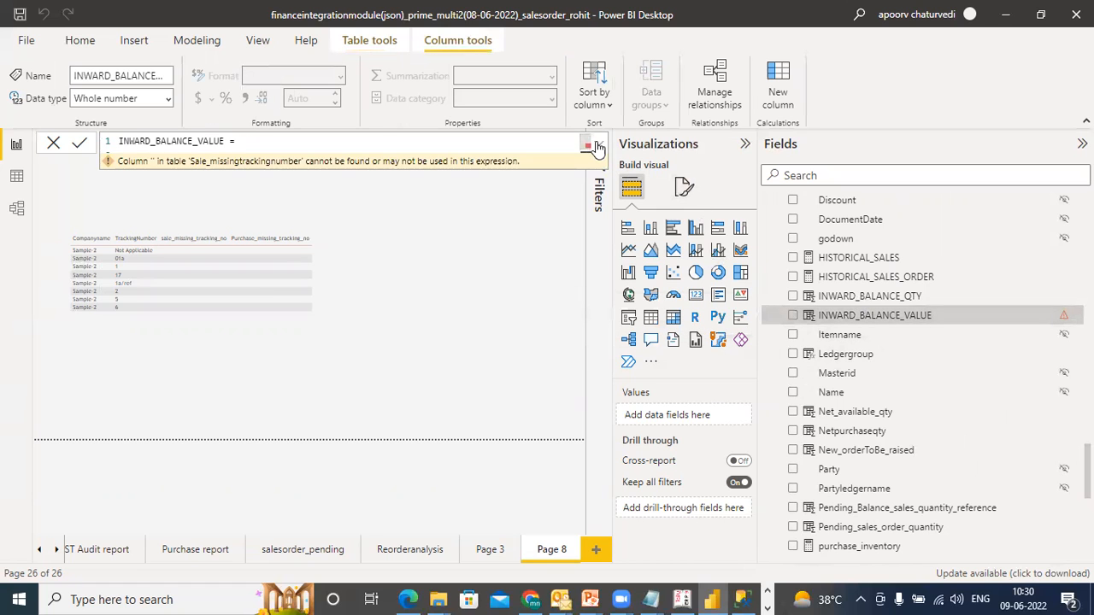
pyautogui.click(599, 142)
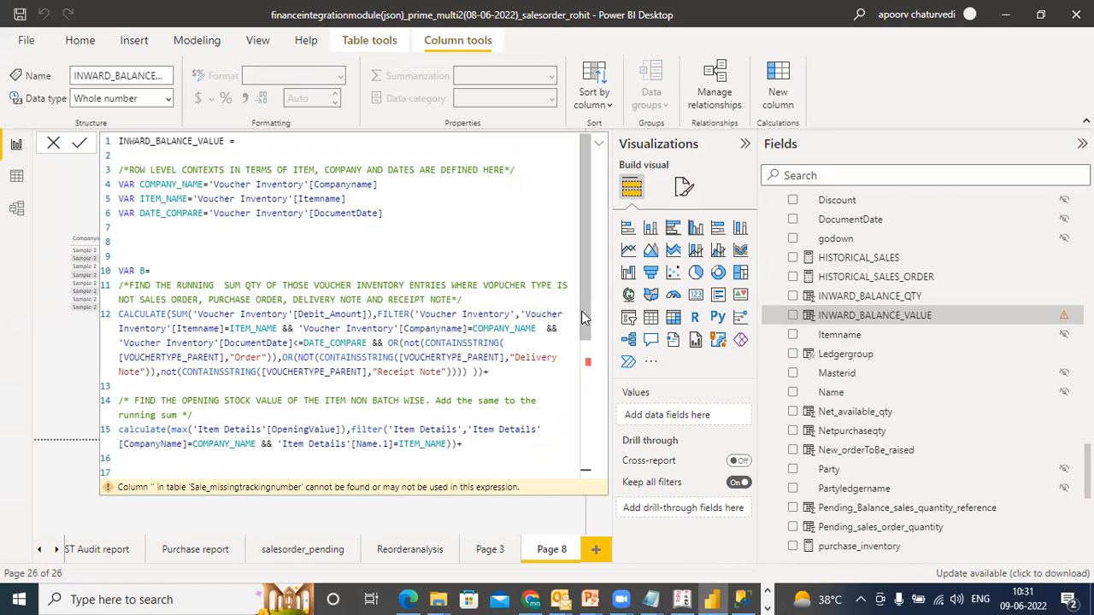
# Set the column summed from Sale_missingtrackingnumber in the delivery note part of the formula to DEBIT_AMT.
pyautogui.scroll(-3, 589, 372)
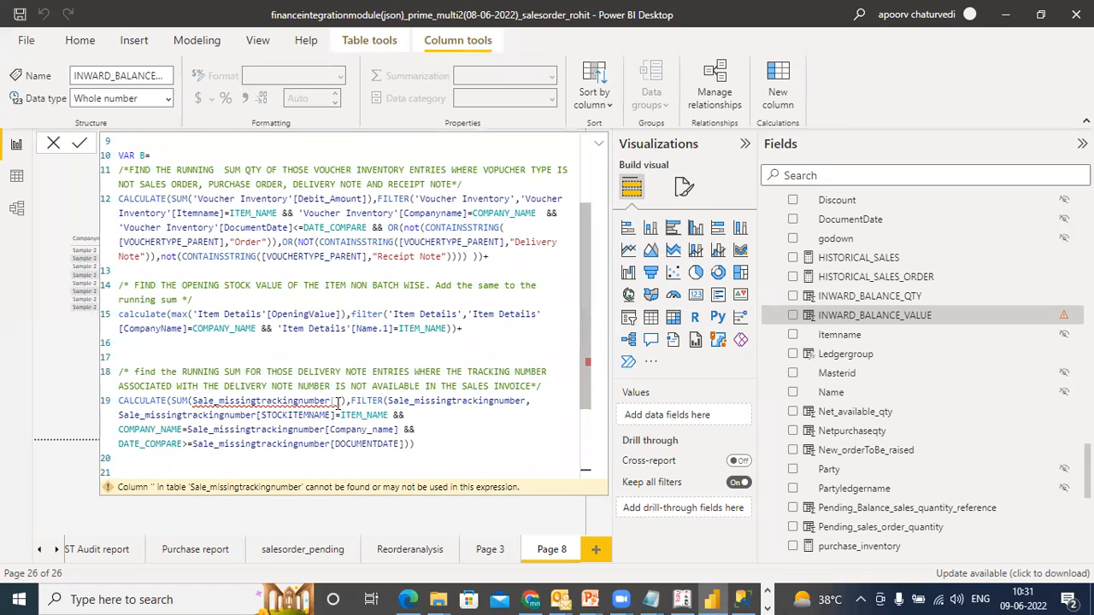
pyautogui.click(336, 400)
pyautogui.write('Debit')
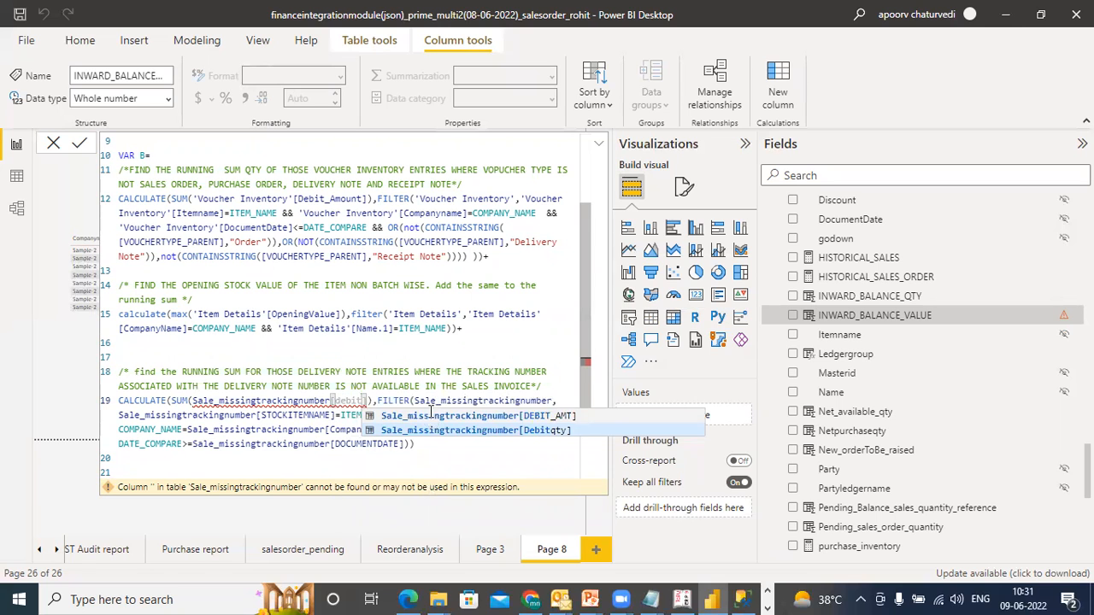
pyautogui.click(432, 416)
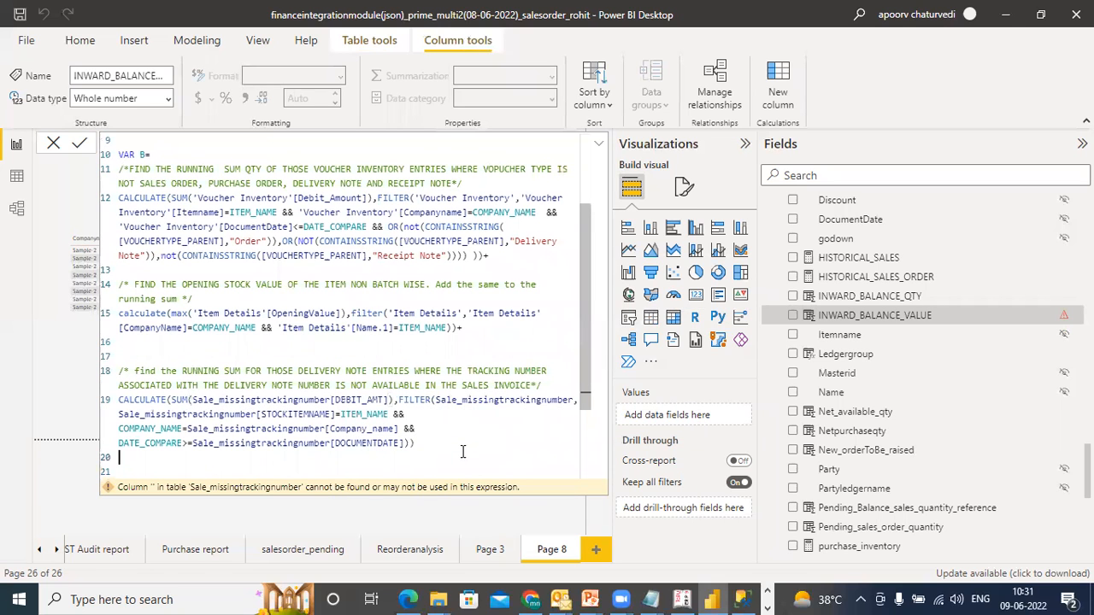
# Comment out the delivery note CALCULATE on Sale_missingtrackingnumber together with the plus sign that follows it.
pyautogui.moveTo(588, 348); pyautogui.dragTo(585, 416)
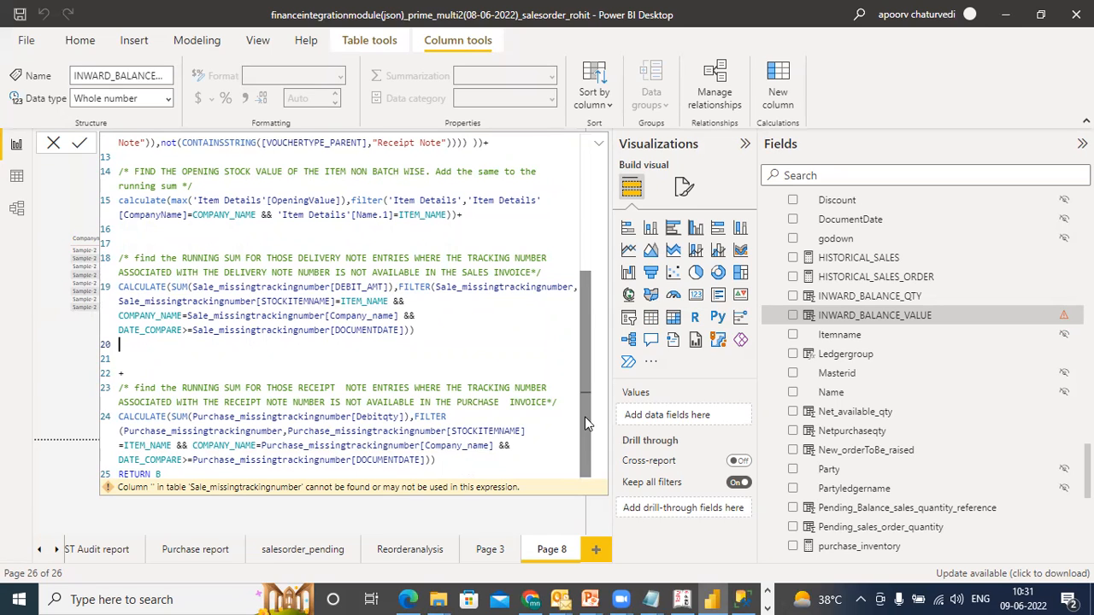
pyautogui.click(120, 287)
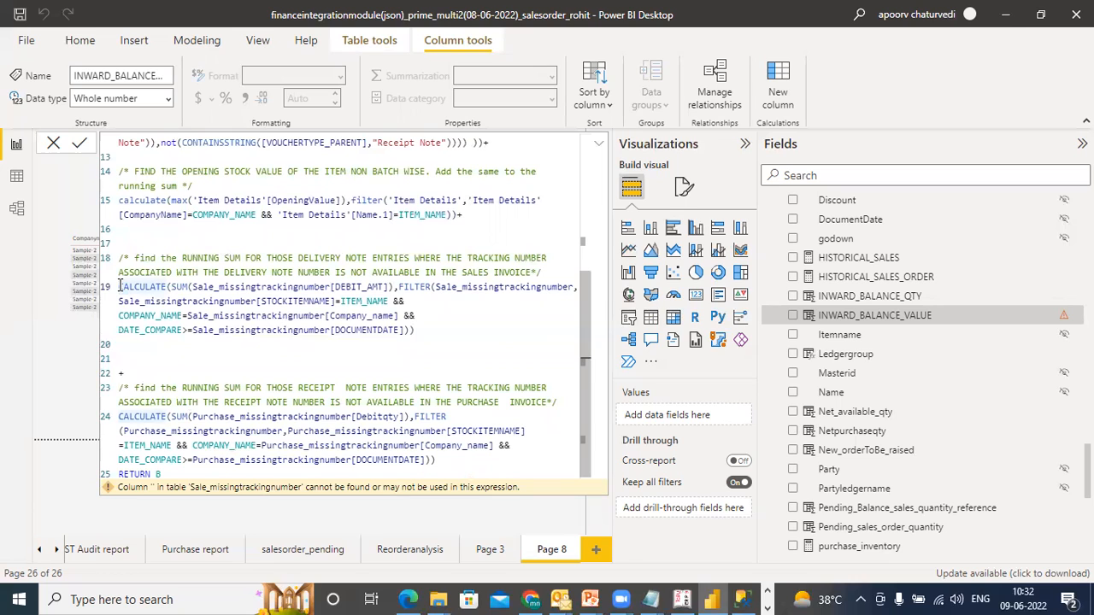
pyautogui.write('/*')
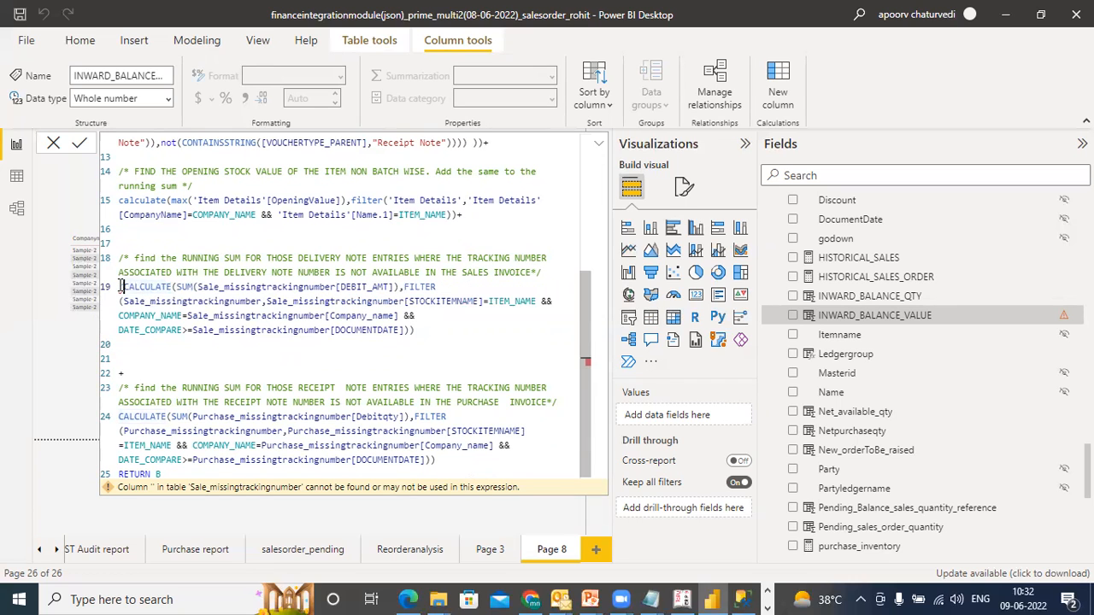
pyautogui.click(147, 373)
pyautogui.write('*')
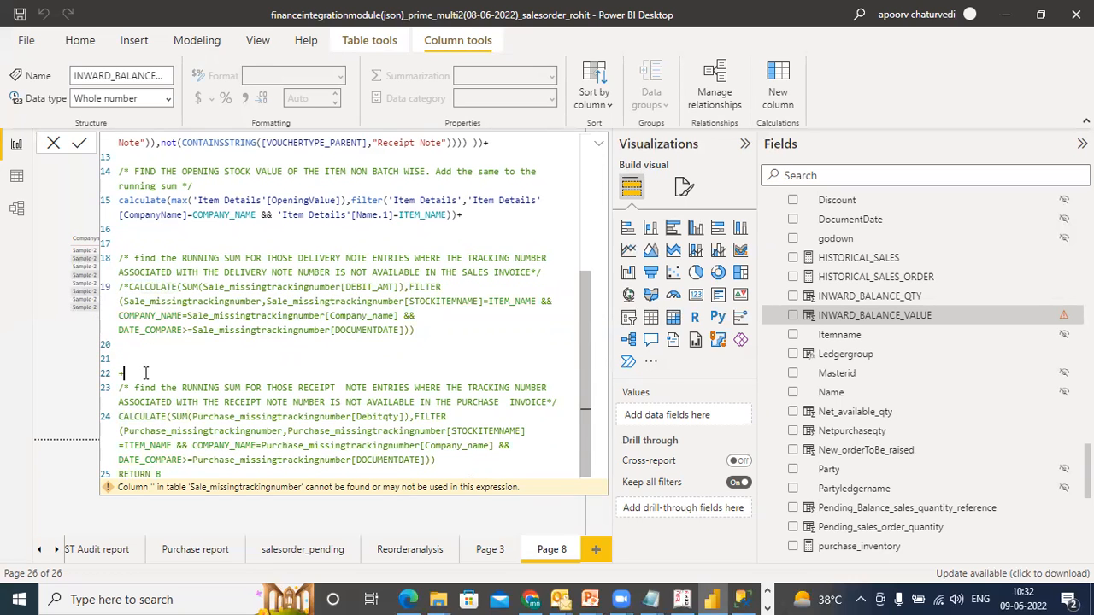
pyautogui.write('/')
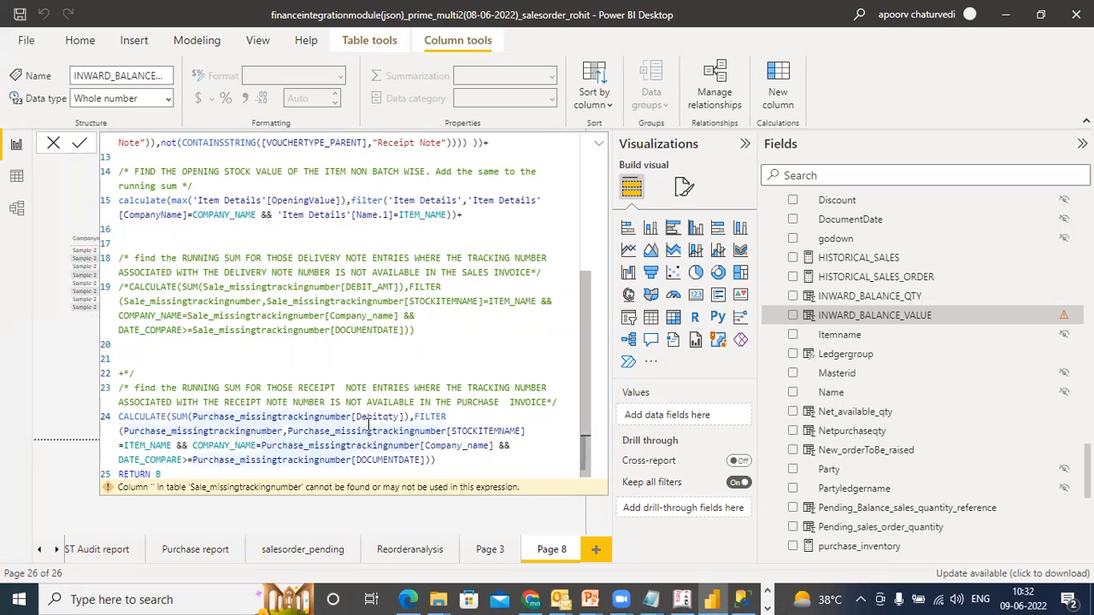
# Replace Debitqty with DEBIT_AMT in the Purchase_missingtrackingnumber sum and commit the INWARD_BALANCE_VALUE formula.
pyautogui.moveTo(398, 416); pyautogui.dragTo(387, 416)
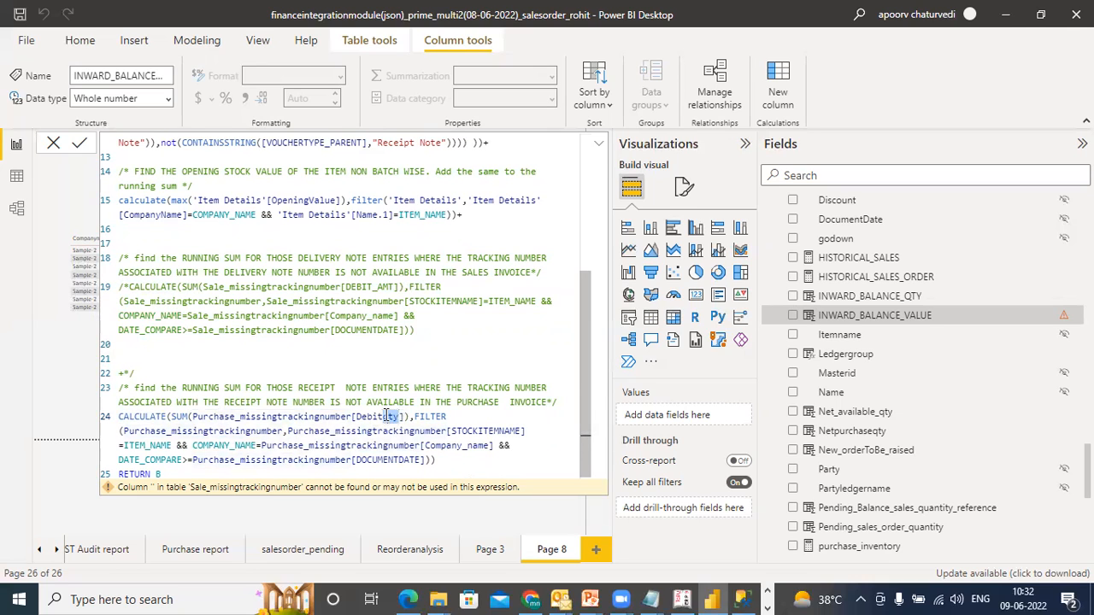
pyautogui.write('amt')
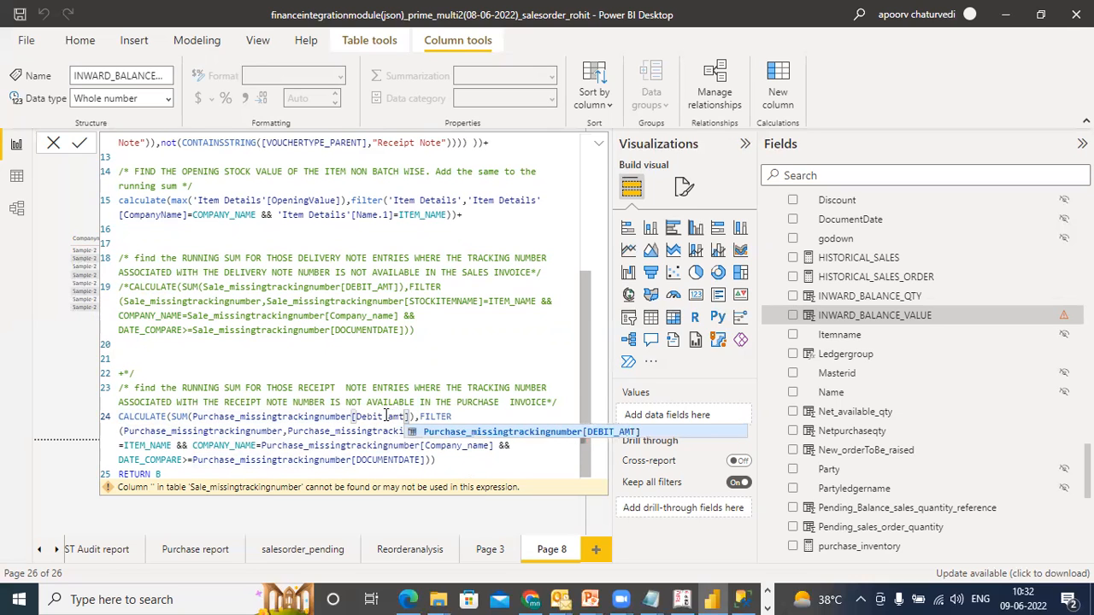
pyautogui.click(471, 433)
pyautogui.click(476, 466)
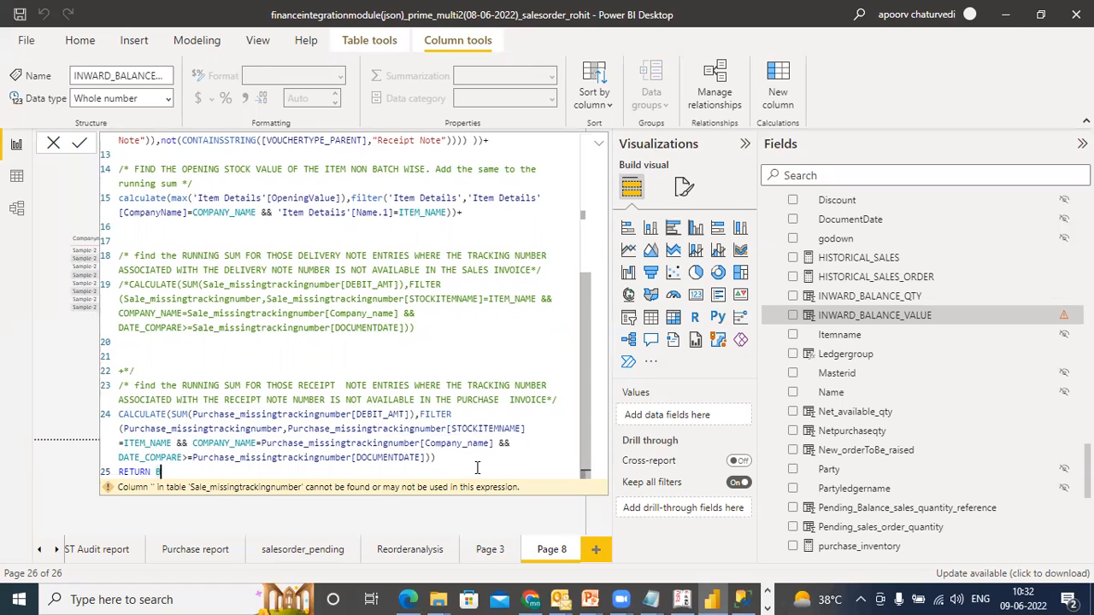
pyautogui.moveTo(580, 368); pyautogui.dragTo(583, 216)
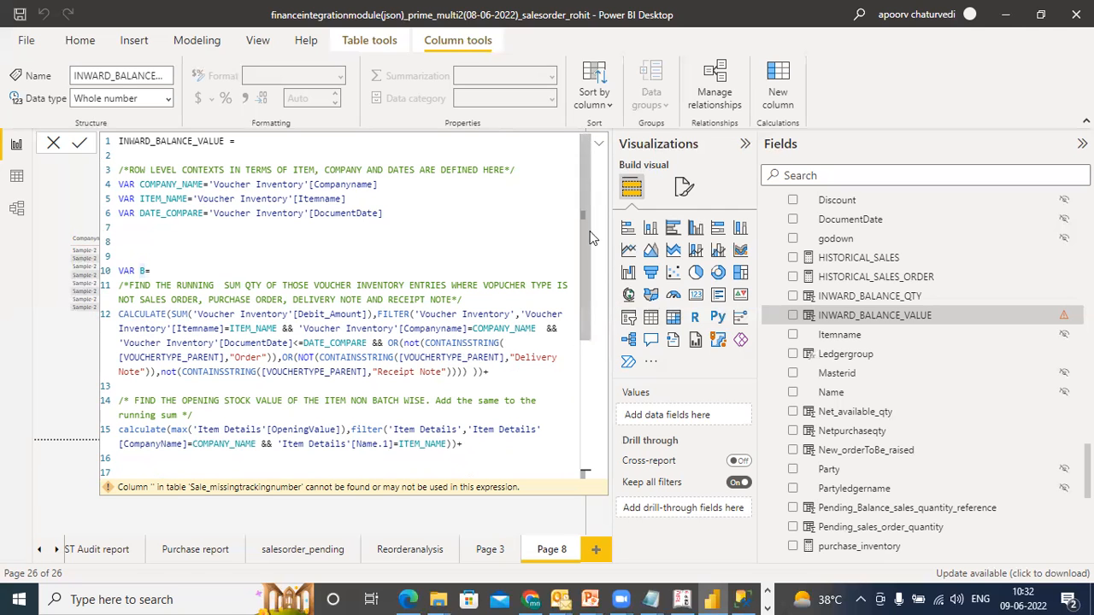
pyautogui.moveTo(588, 234); pyautogui.dragTo(583, 380)
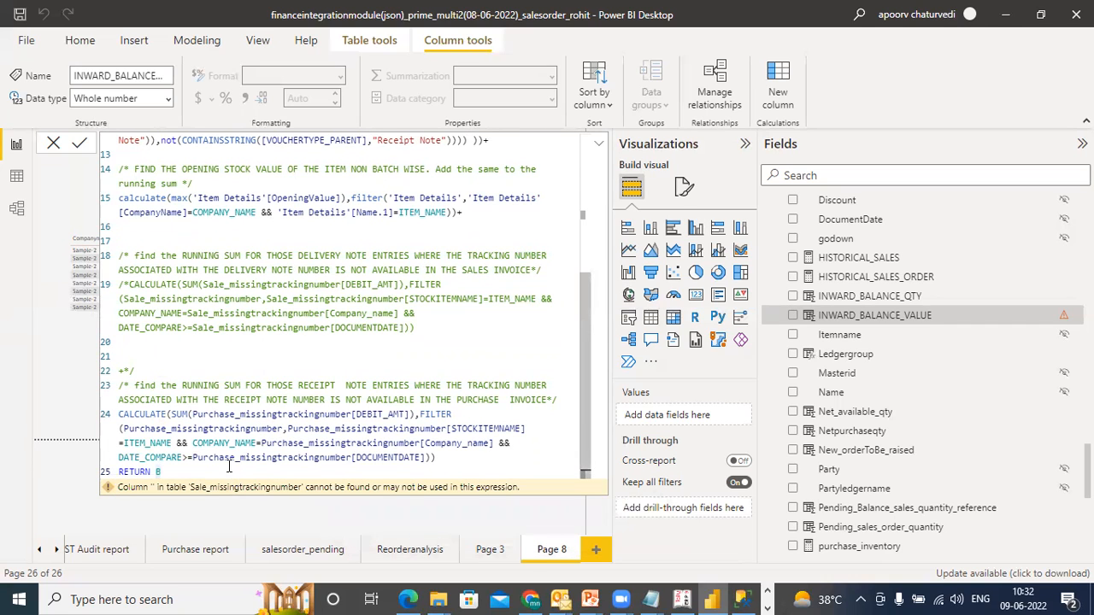
pyautogui.press('Return')
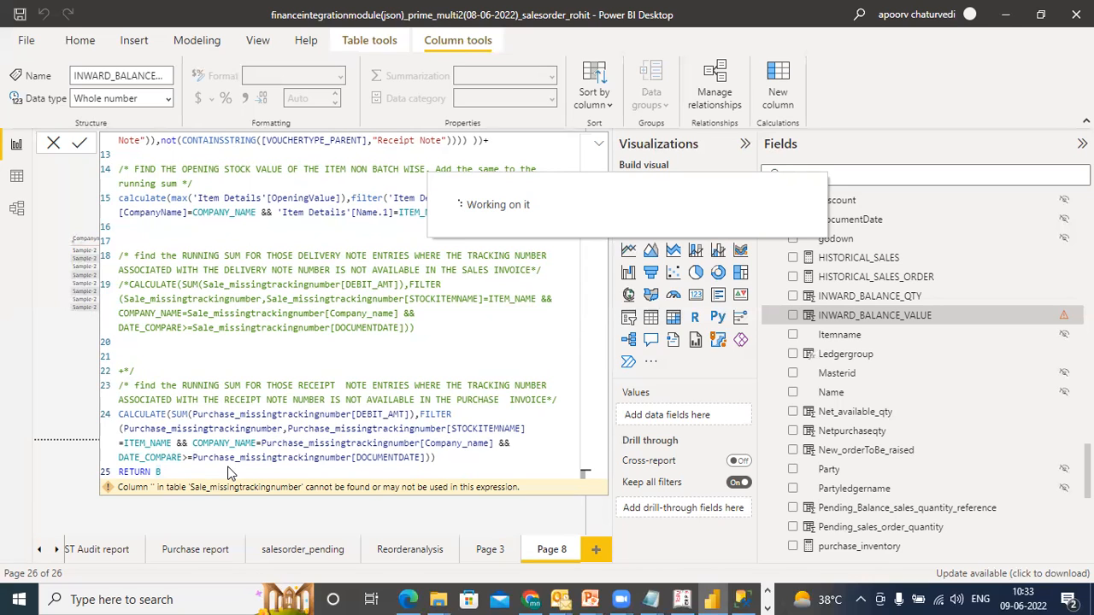
# Switch to the Notepad notes and highlight the WA rate expression, total inward value divided by total inward qty.
pyautogui.moveTo(650, 598)
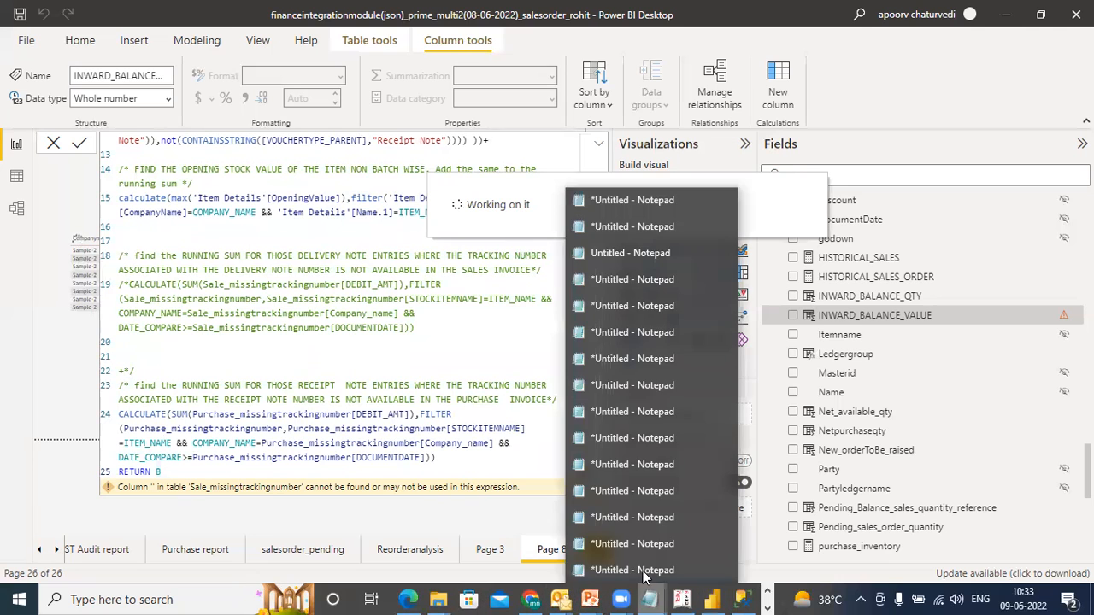
pyautogui.click(642, 570)
pyautogui.click(175, 272)
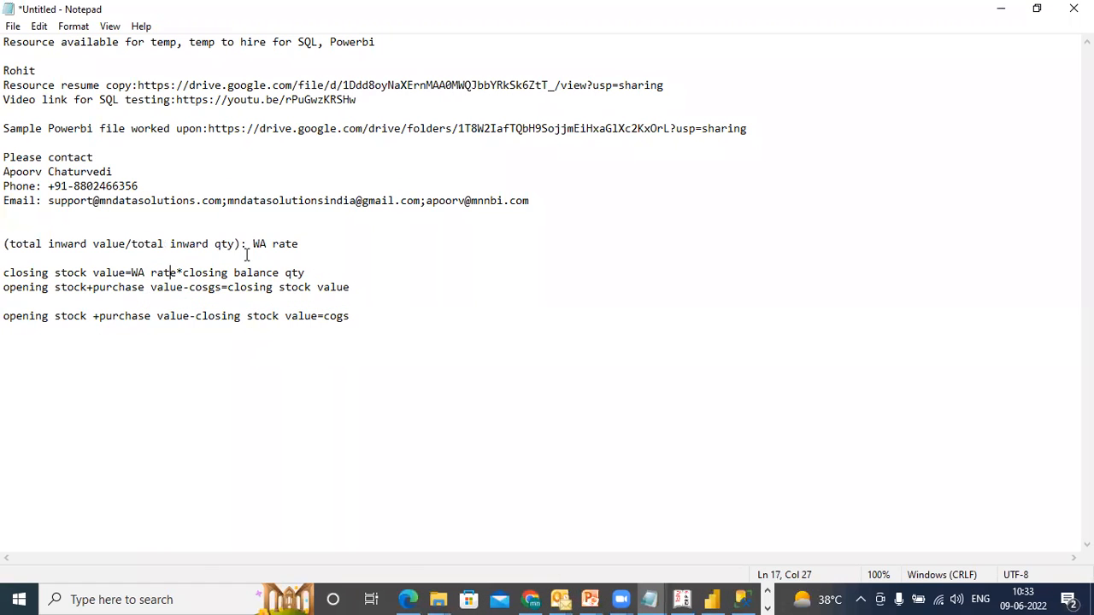
pyautogui.moveTo(243, 245); pyautogui.dragTo(7, 243)
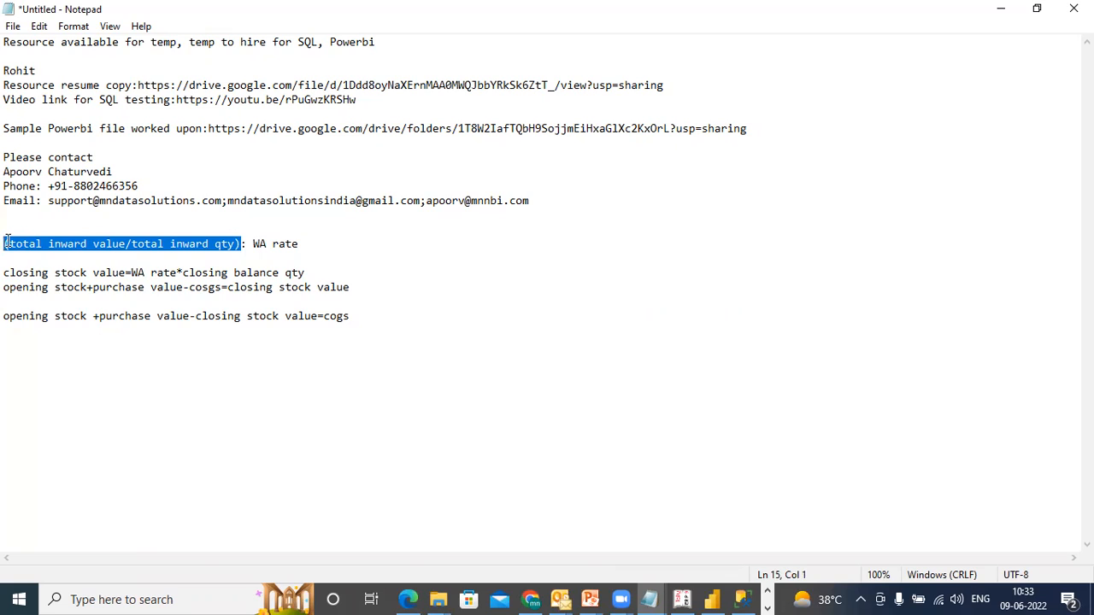
pyautogui.click(50, 245)
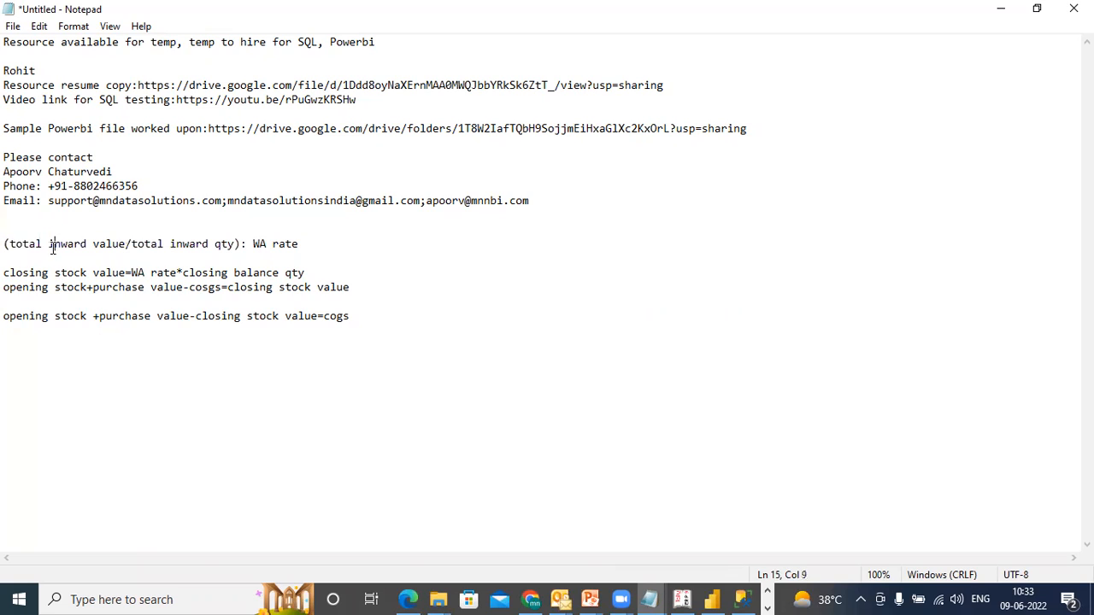
pyautogui.moveTo(242, 243); pyautogui.dragTo(5, 245)
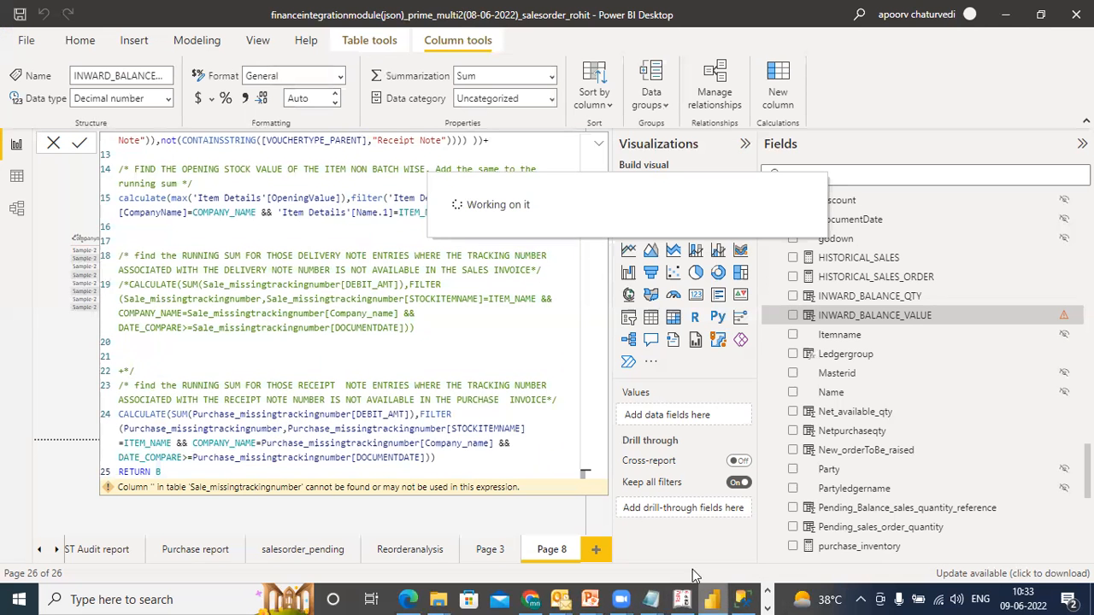
# Return to Power BI, open the Net_available_qty formula and look through the columns of the Voucher Inventory table.
pyautogui.click(712, 599)
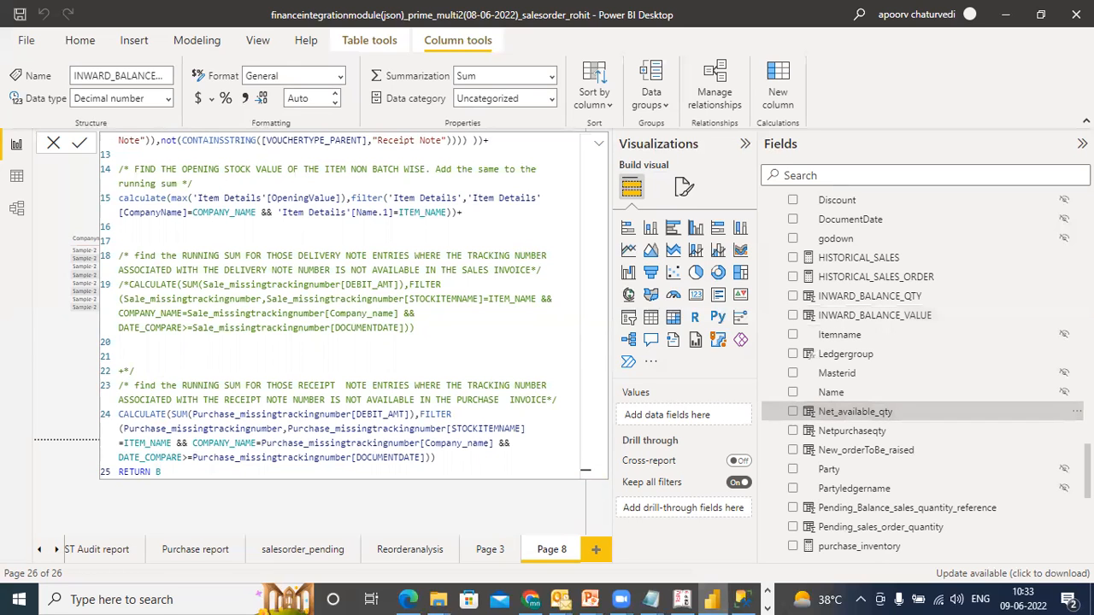
pyautogui.click(855, 411)
pyautogui.scroll(5, 855, 411)
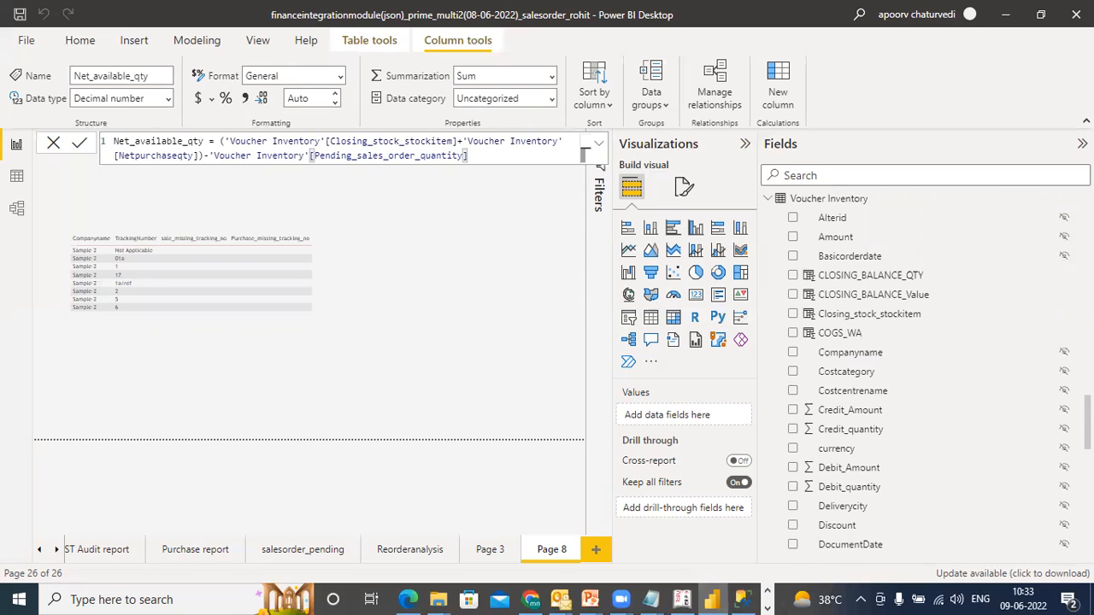
pyautogui.scroll(-3, 932, 377)
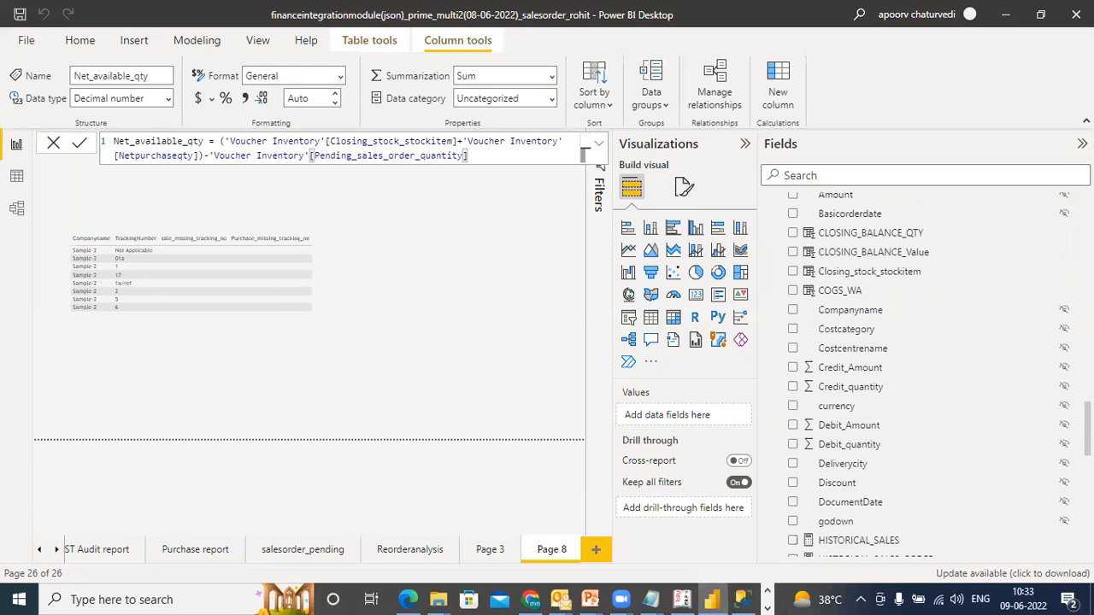
pyautogui.scroll(3, 932, 377)
pyautogui.scroll(-2, 932, 376)
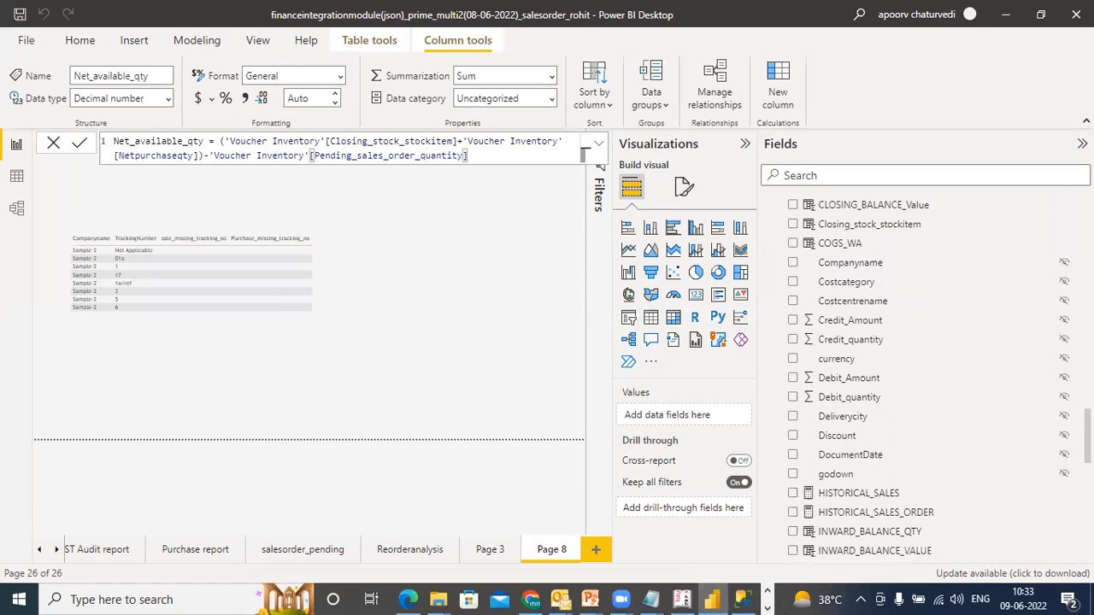
pyautogui.scroll(2, 932, 376)
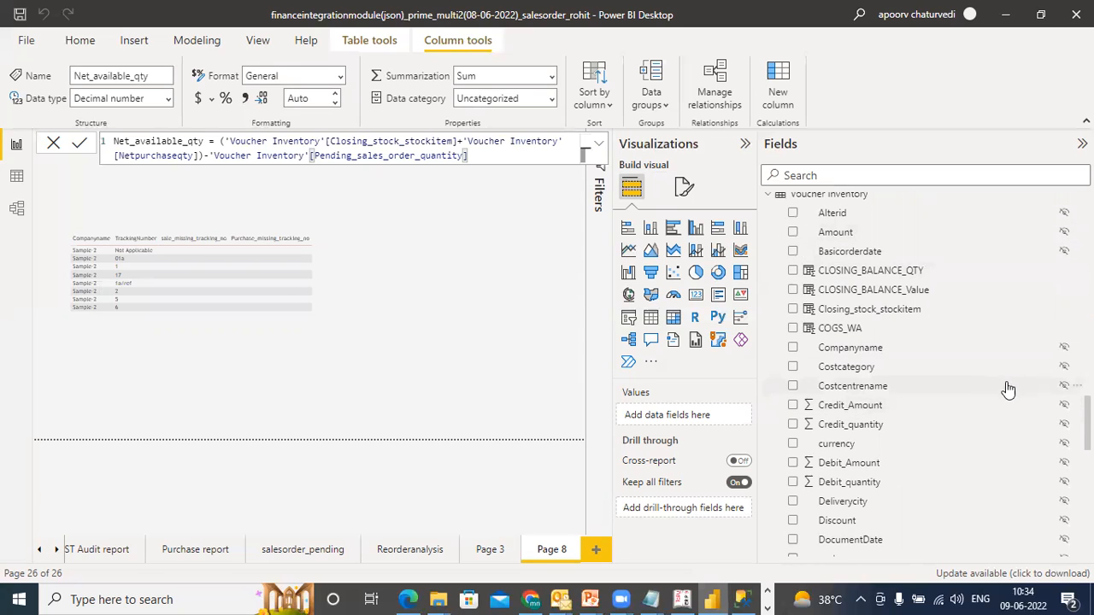
pyautogui.scroll(5, 1006, 385)
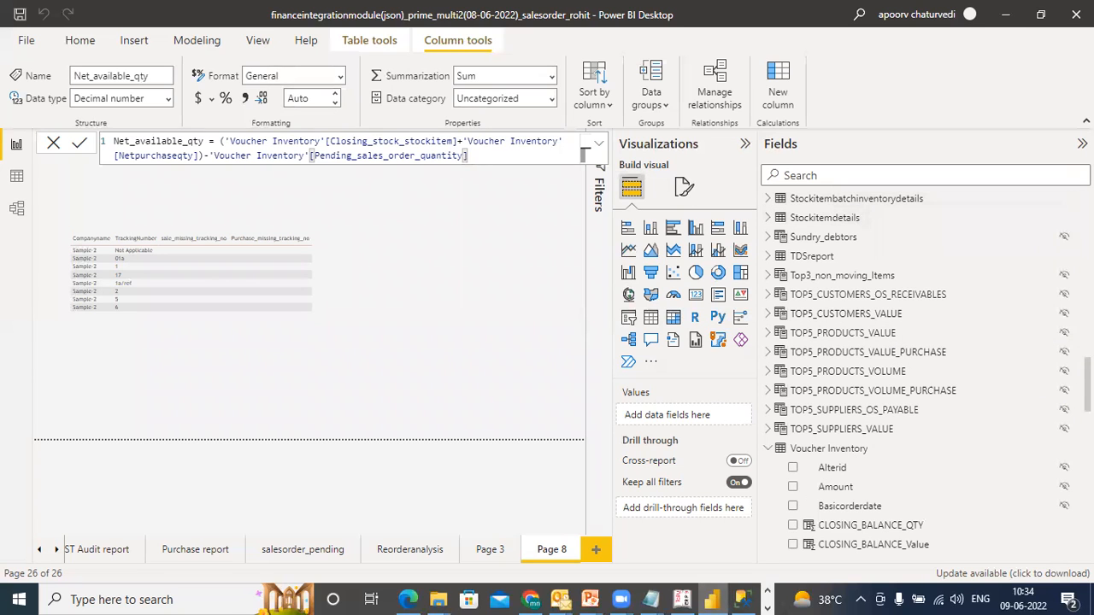
pyautogui.scroll(3, 923, 376)
pyautogui.scroll(-8, 923, 376)
pyautogui.scroll(-3, 916, 374)
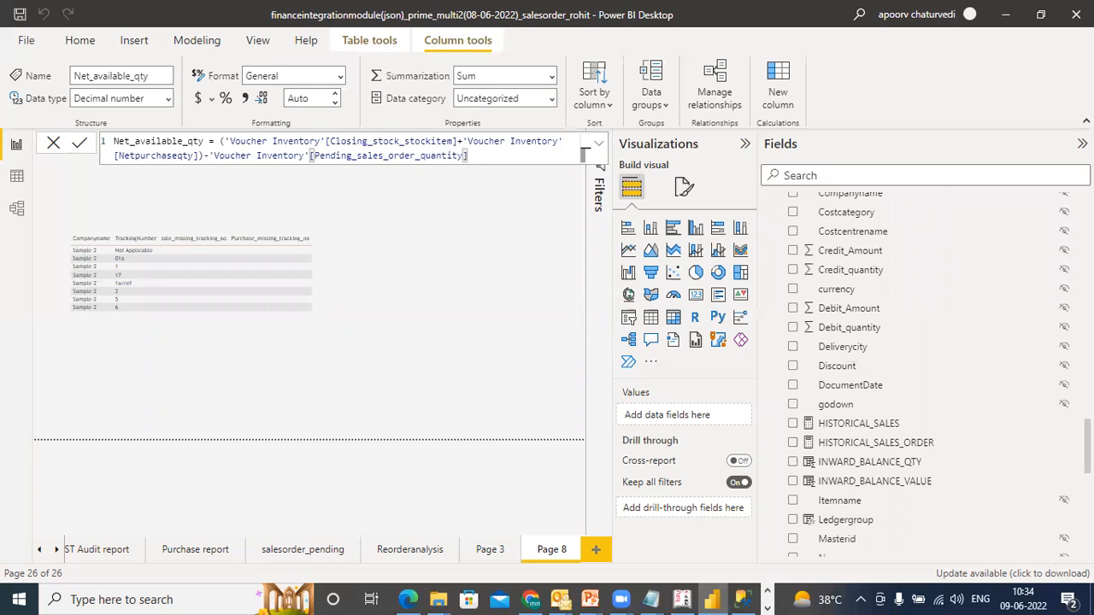
# Add a calculated column to the Voucher Inventory table and enter WA_RATE as its name in the formula.
pyautogui.click(844, 310)
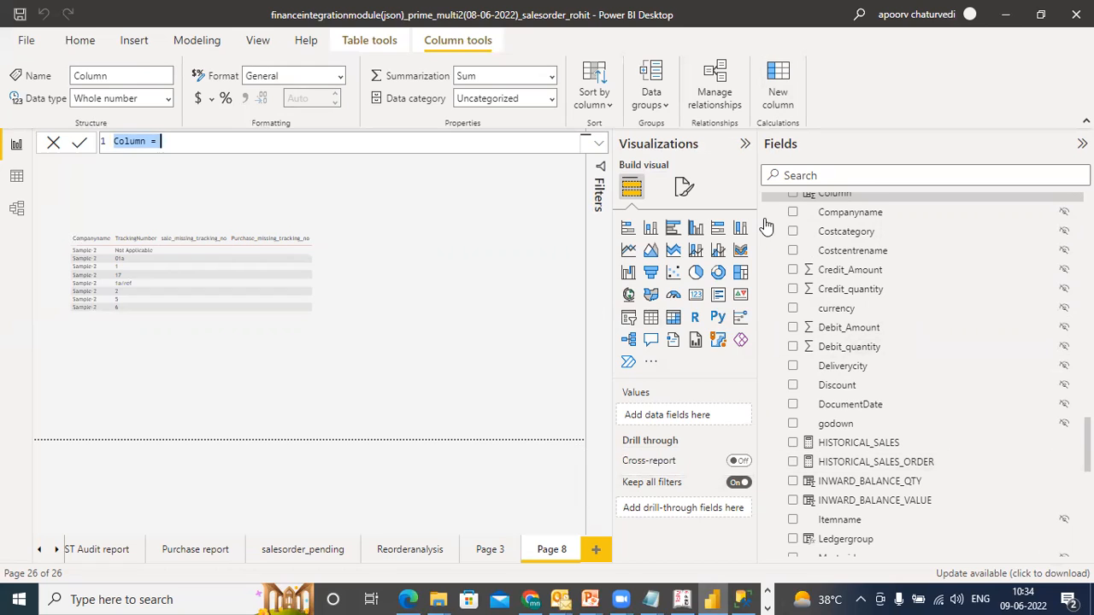
pyautogui.moveTo(151, 141); pyautogui.dragTo(109, 146)
pyautogui.write('WA_RA')
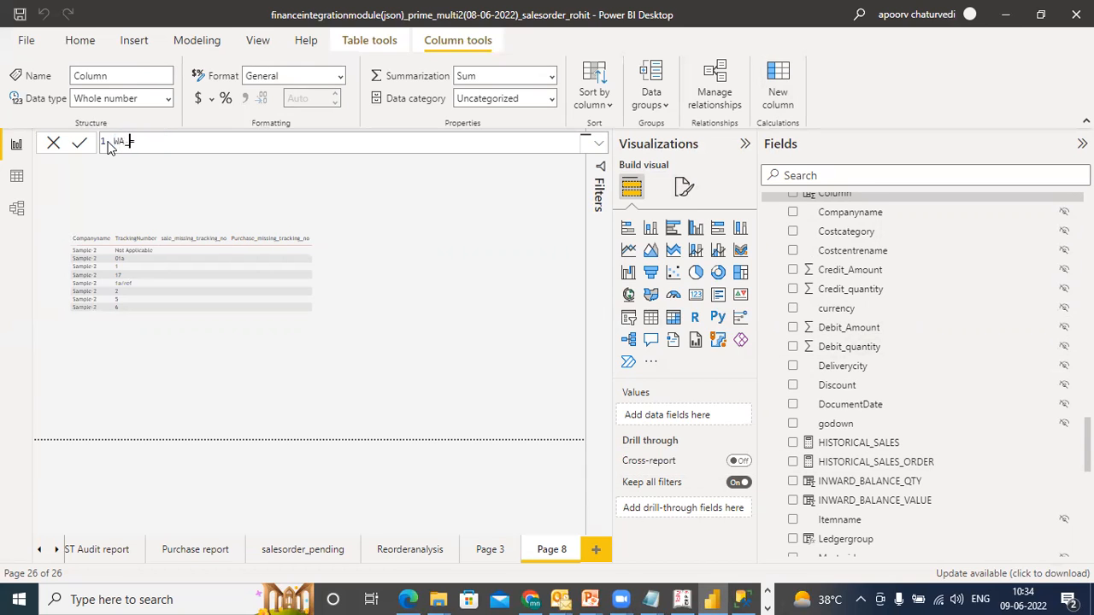
pyautogui.write('TE=')
# Define WA_RATE as INWARD_BALANCE_VALUE divided by INWARD_BALANCE_QTY from Voucher Inventory and try to commit the column.
pyautogui.click(165, 143)
pyautogui.write('INWAR')
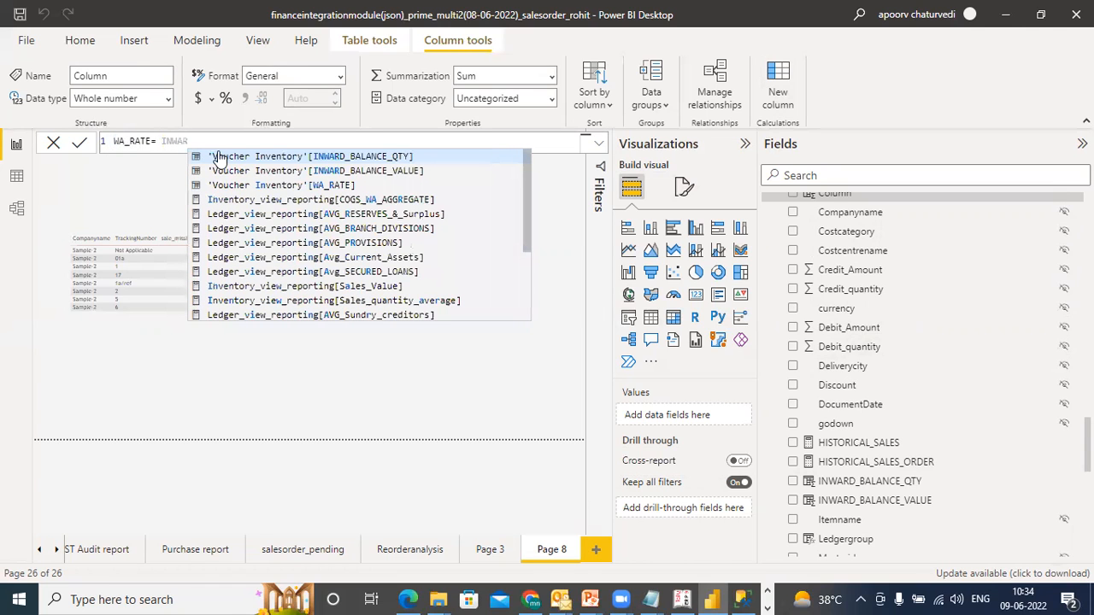
pyautogui.click(253, 171)
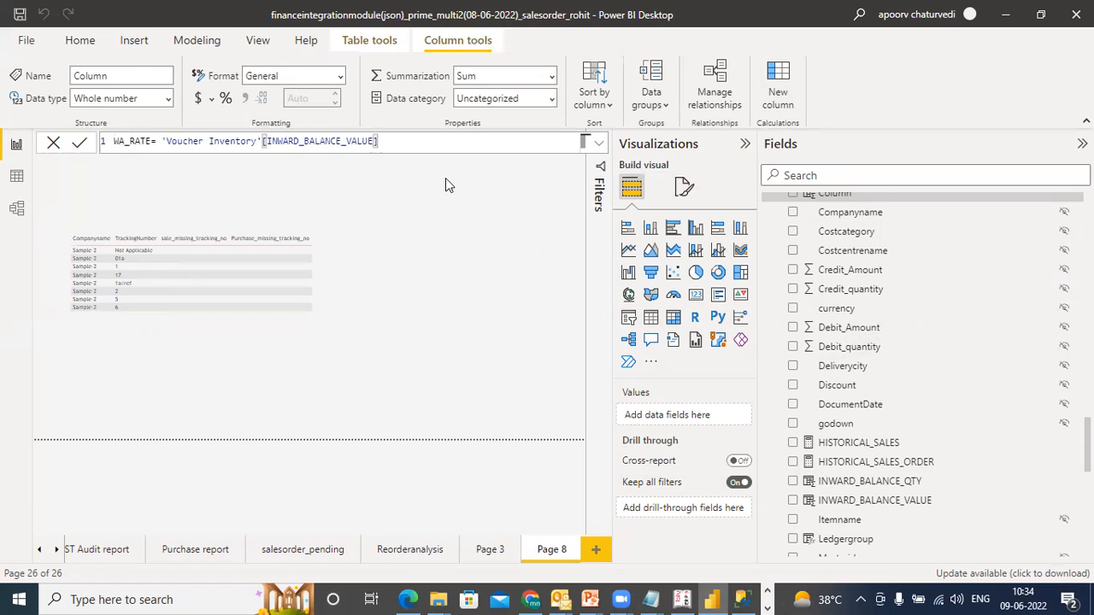
pyautogui.write('/INWARD')
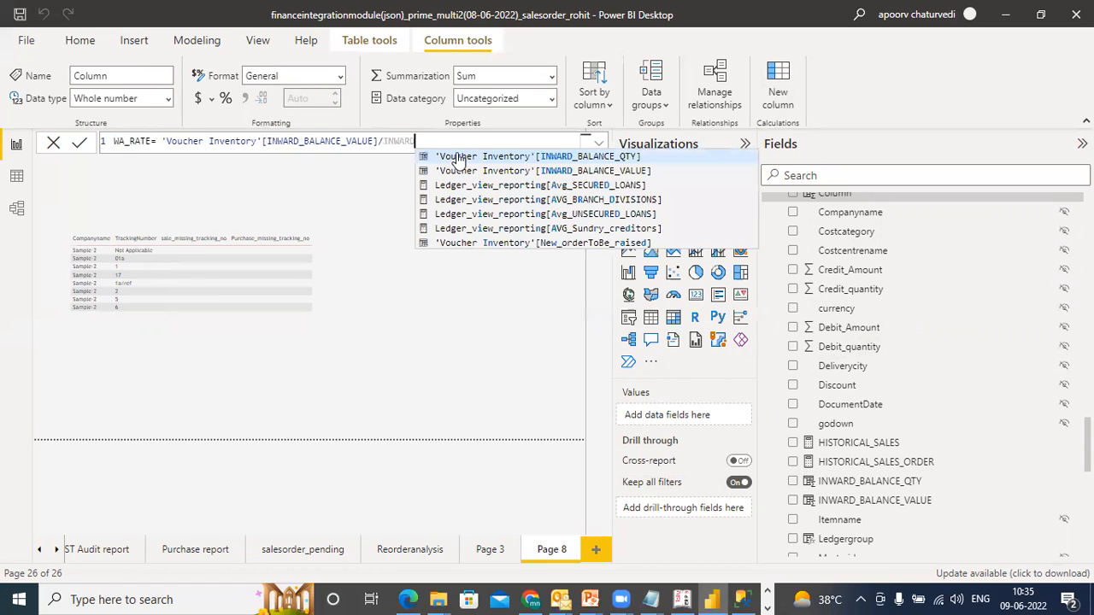
pyautogui.click(458, 152)
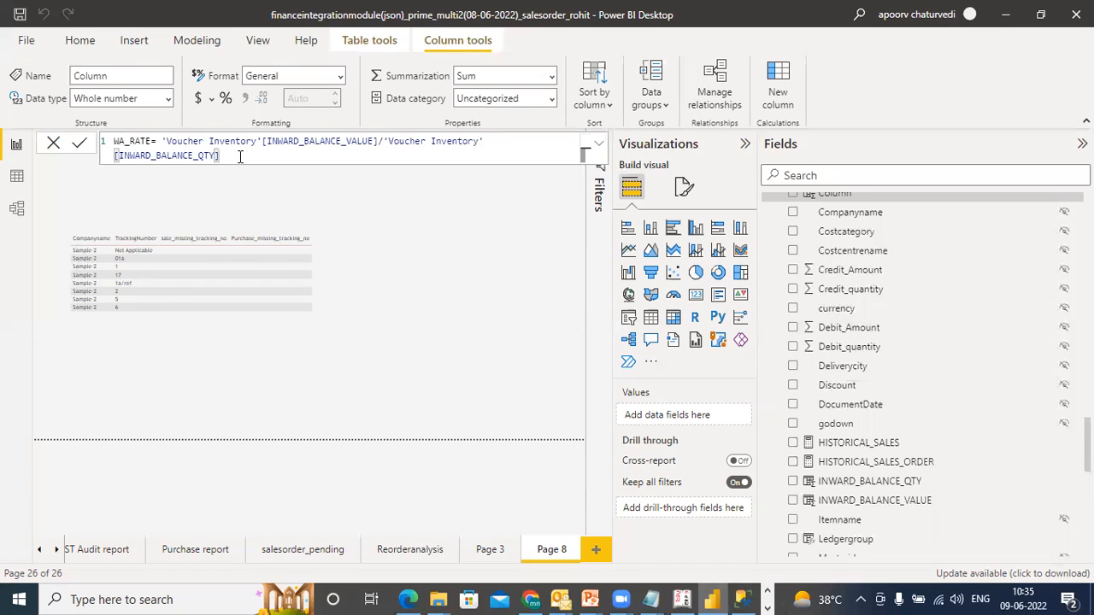
pyautogui.press('Return')
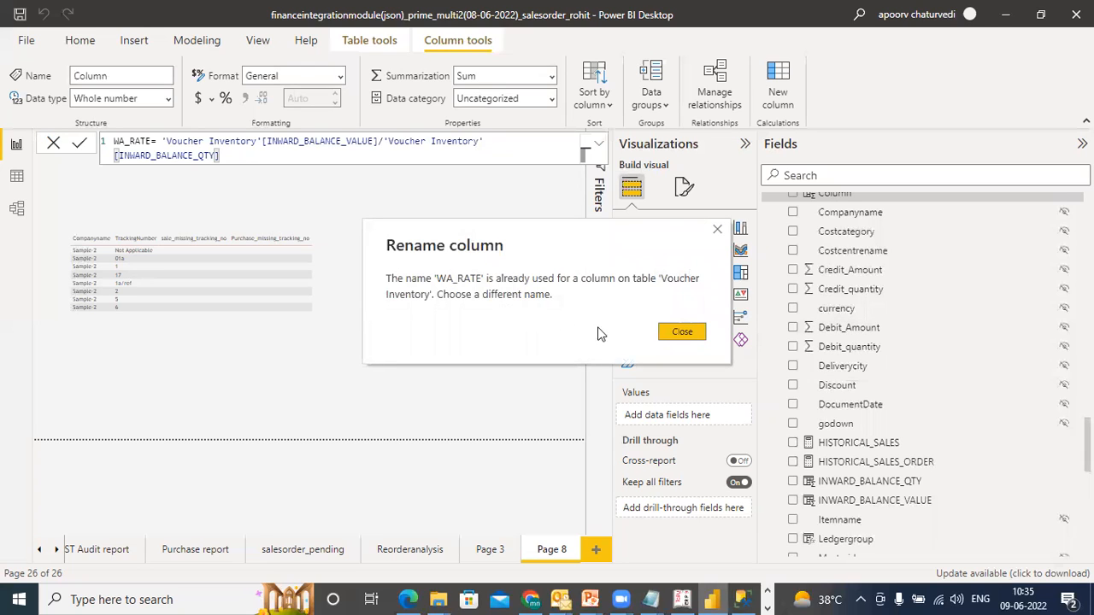
pyautogui.click(684, 333)
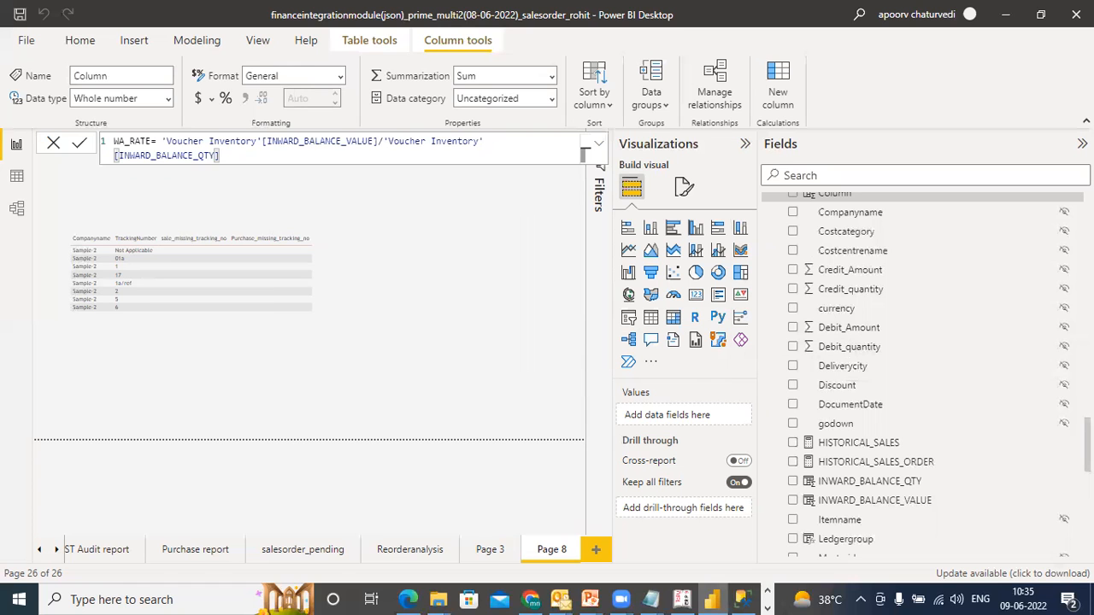
pyautogui.scroll(2, 923, 376)
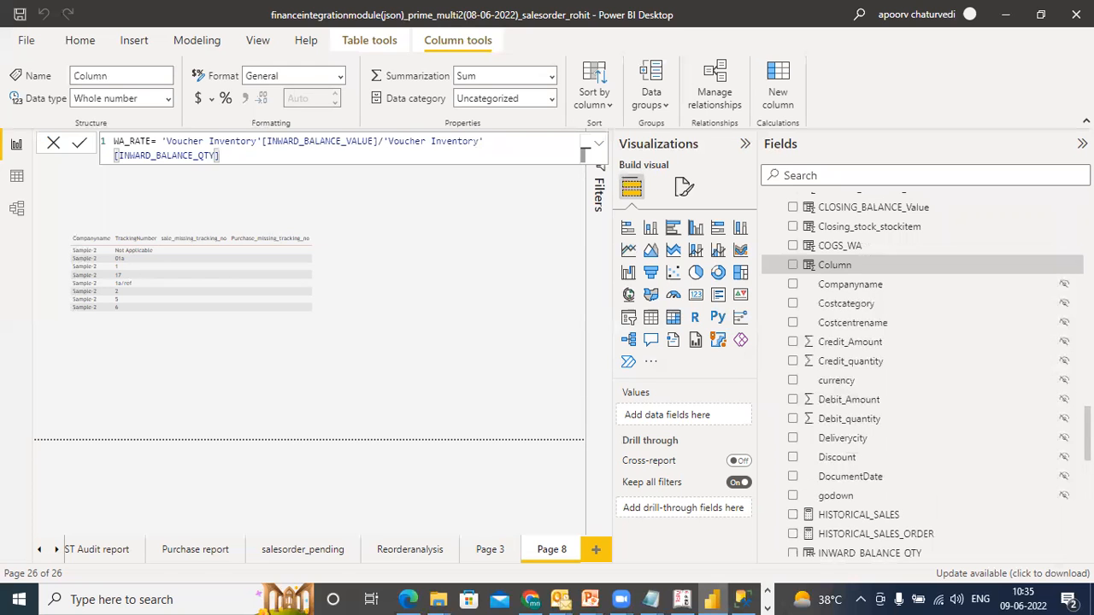
# Find the existing WA_RATE column in the Voucher Inventory table, drop the duplicate new column and open the existing column's formula.
pyautogui.scroll(2, 923, 376)
pyautogui.scroll(-9, 923, 376)
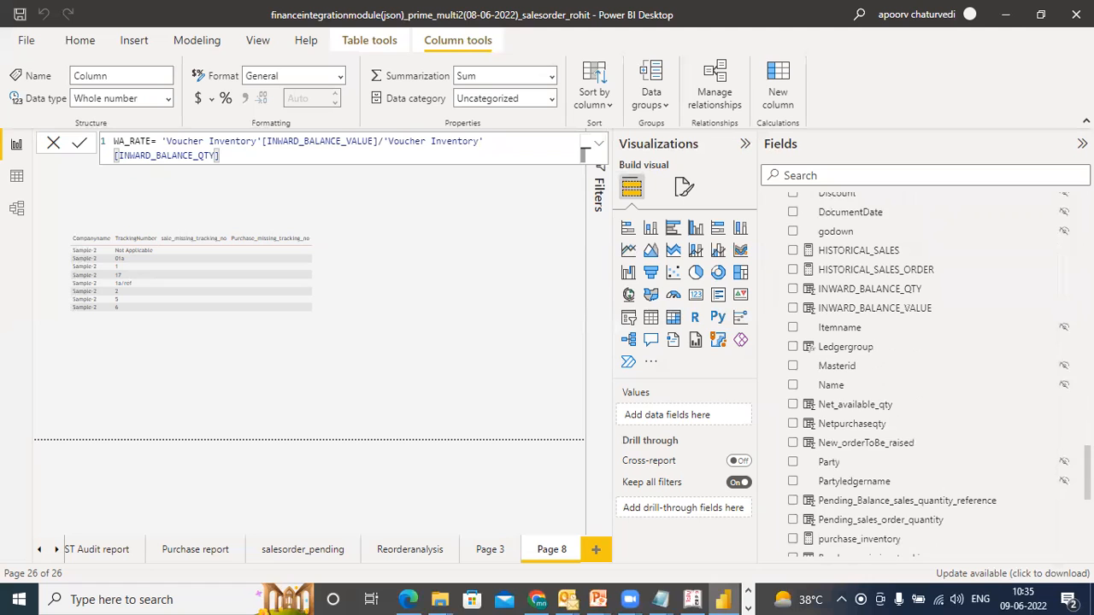
pyautogui.scroll(-4, 923, 376)
pyautogui.scroll(-6, 923, 376)
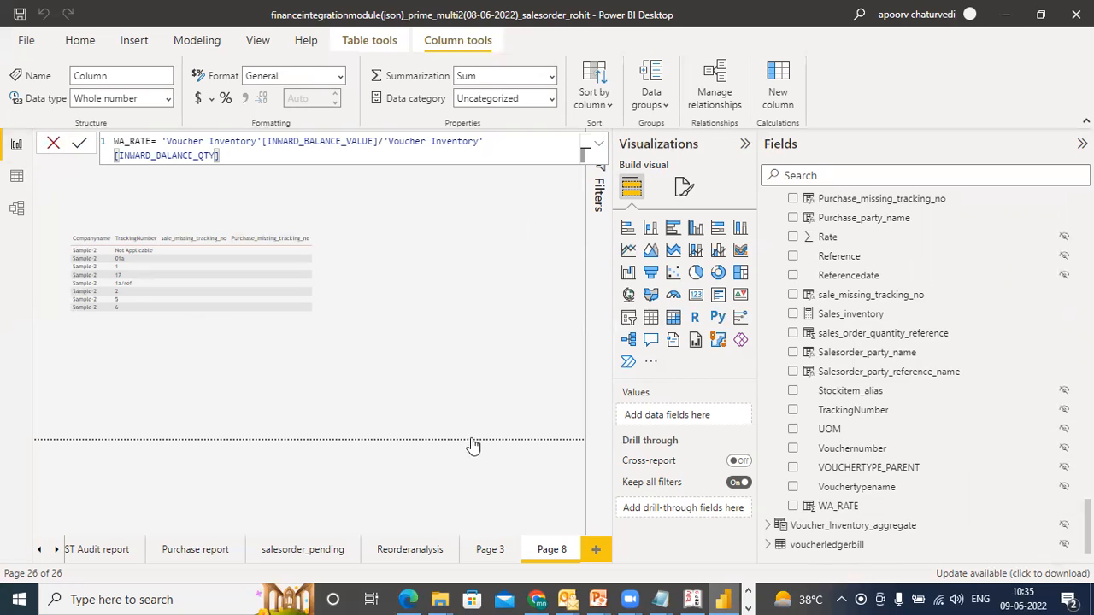
pyautogui.click(852, 509)
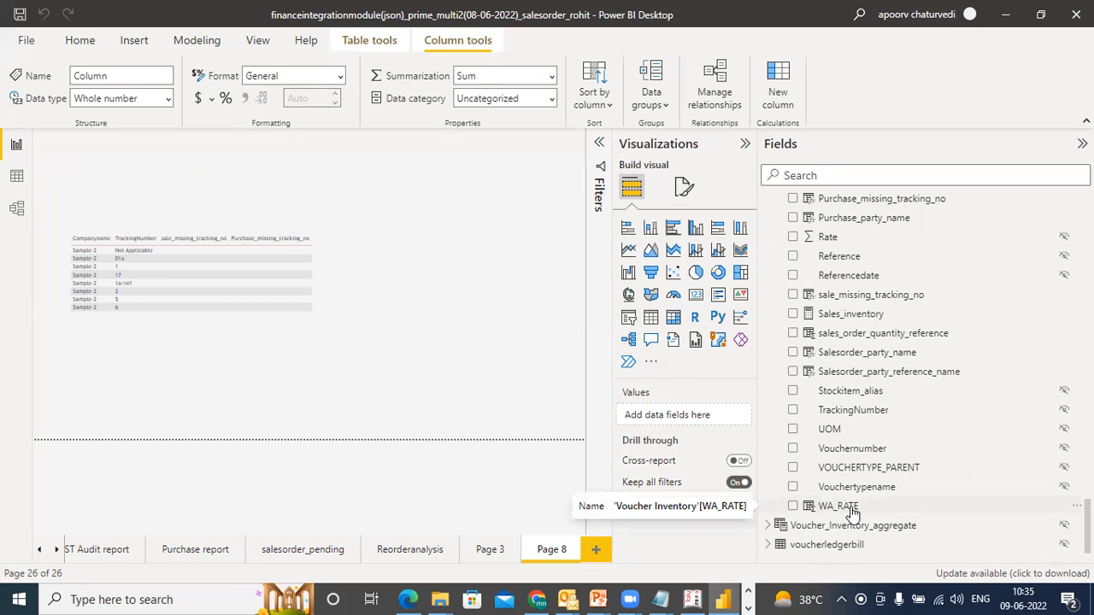
pyautogui.click(853, 512)
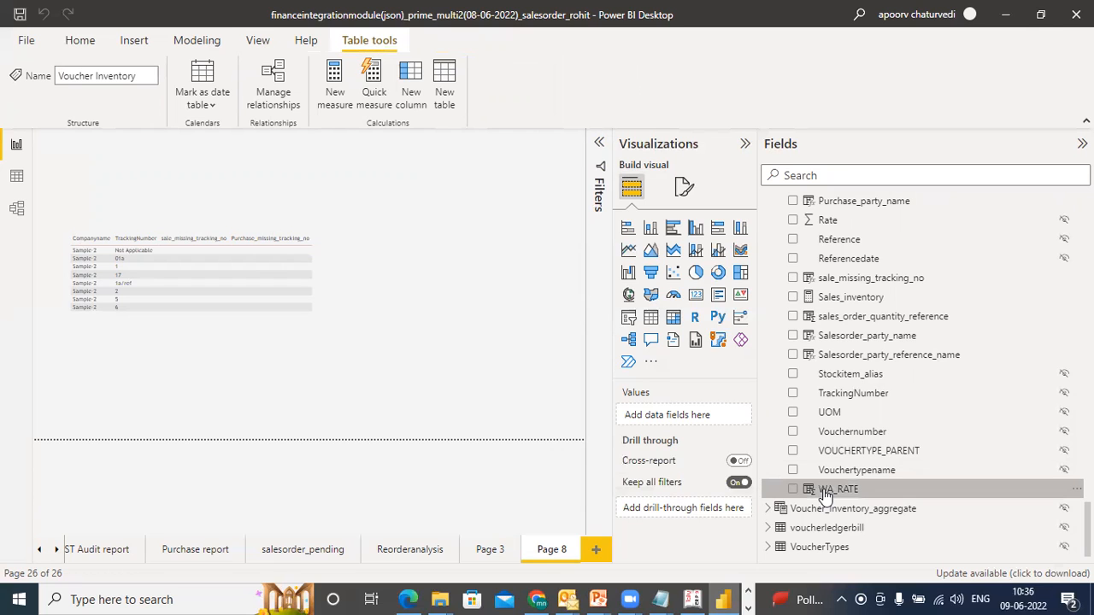
pyautogui.click(825, 495)
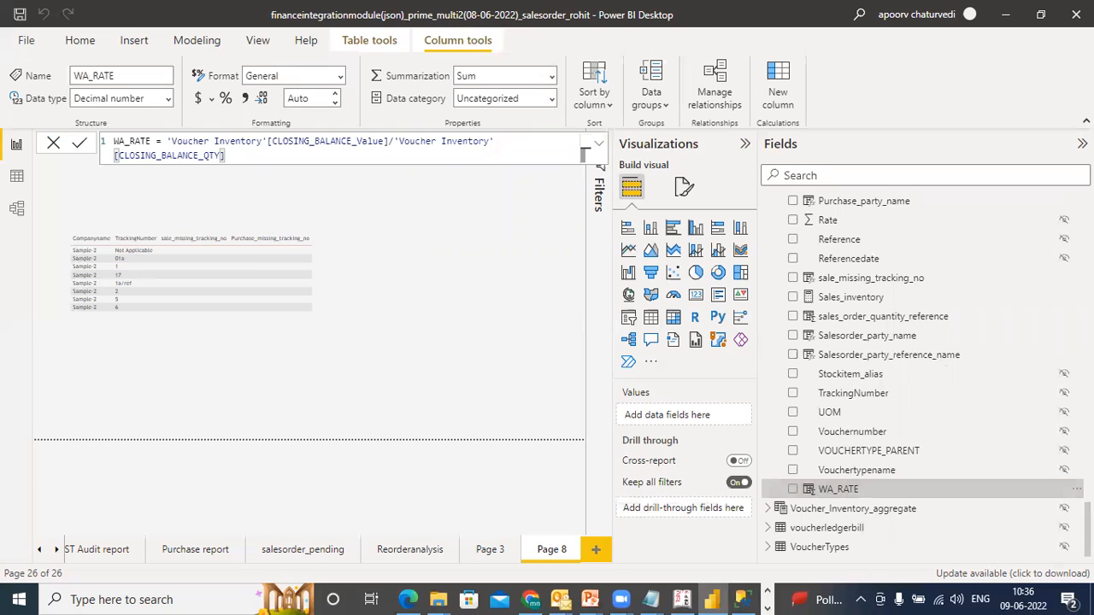
# Replace the numerator of the existing WA_RATE formula with INWARD_BALANCE_VALUE from Voucher Inventory.
pyautogui.scroll(2, 926, 376)
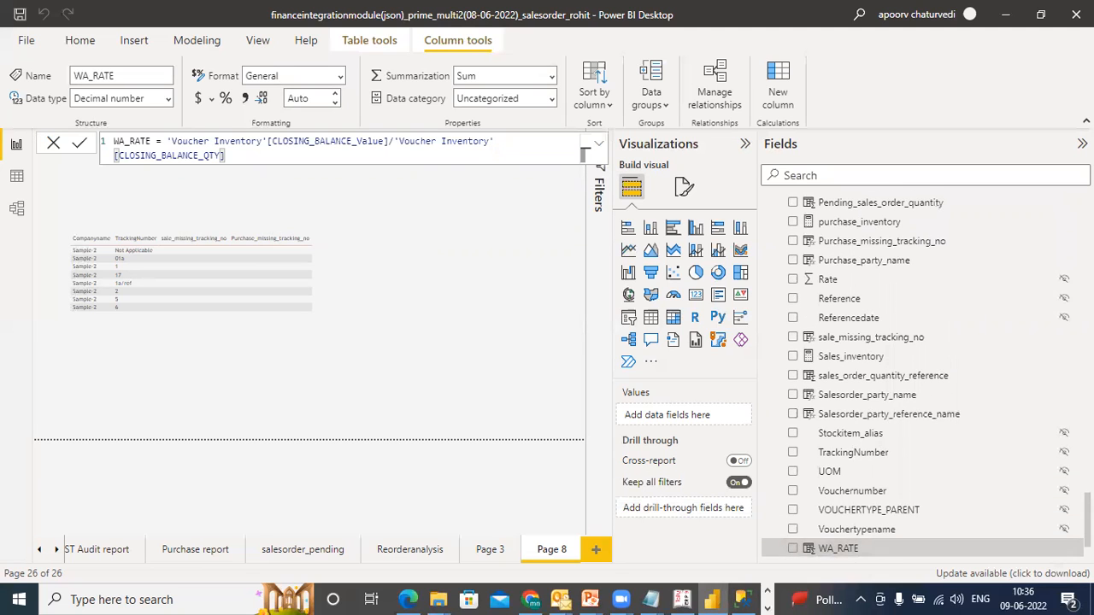
pyautogui.scroll(5, 926, 376)
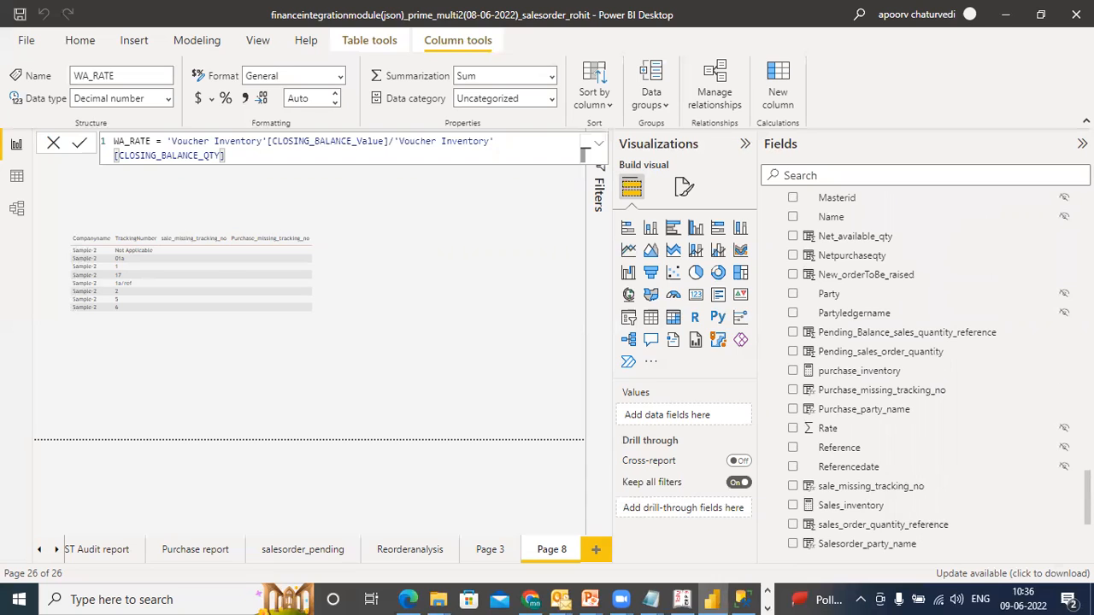
pyautogui.scroll(6, 926, 376)
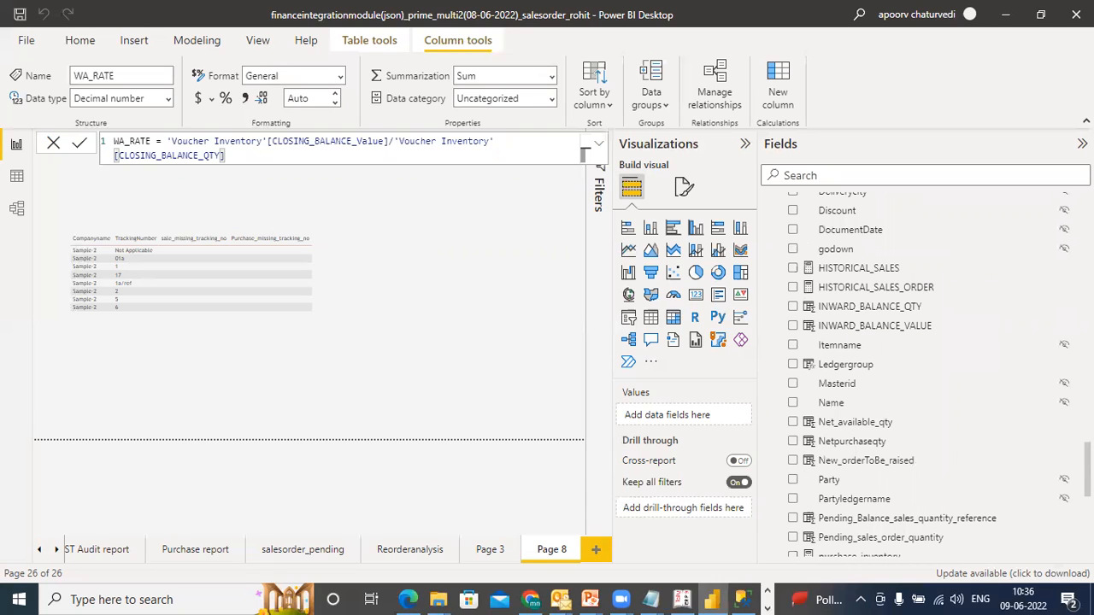
pyautogui.scroll(5, 926, 376)
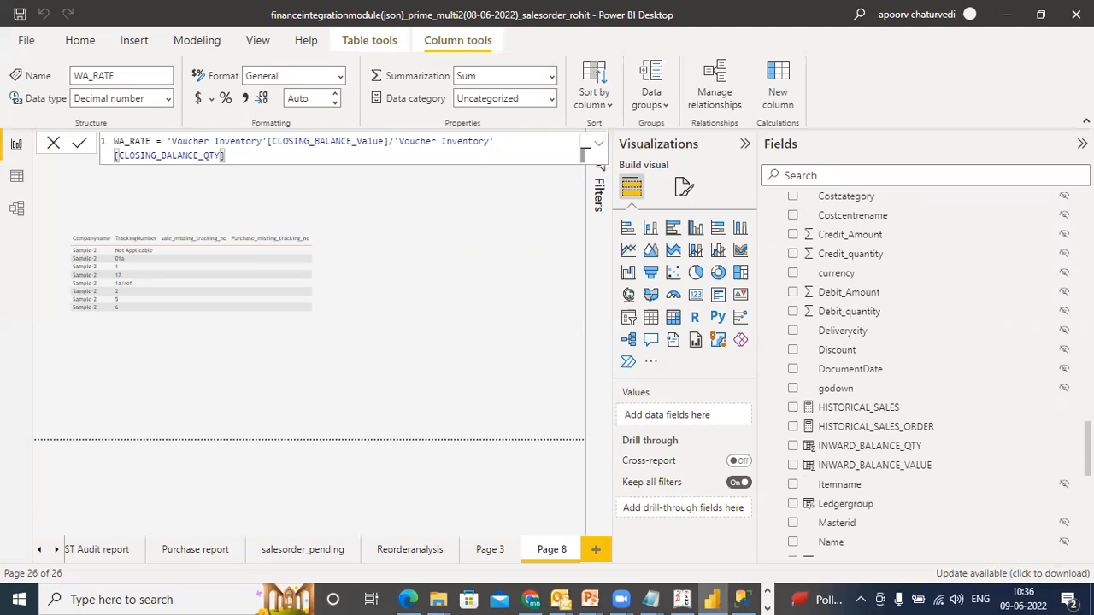
pyautogui.scroll(-9, 926, 376)
pyautogui.scroll(3, 925, 376)
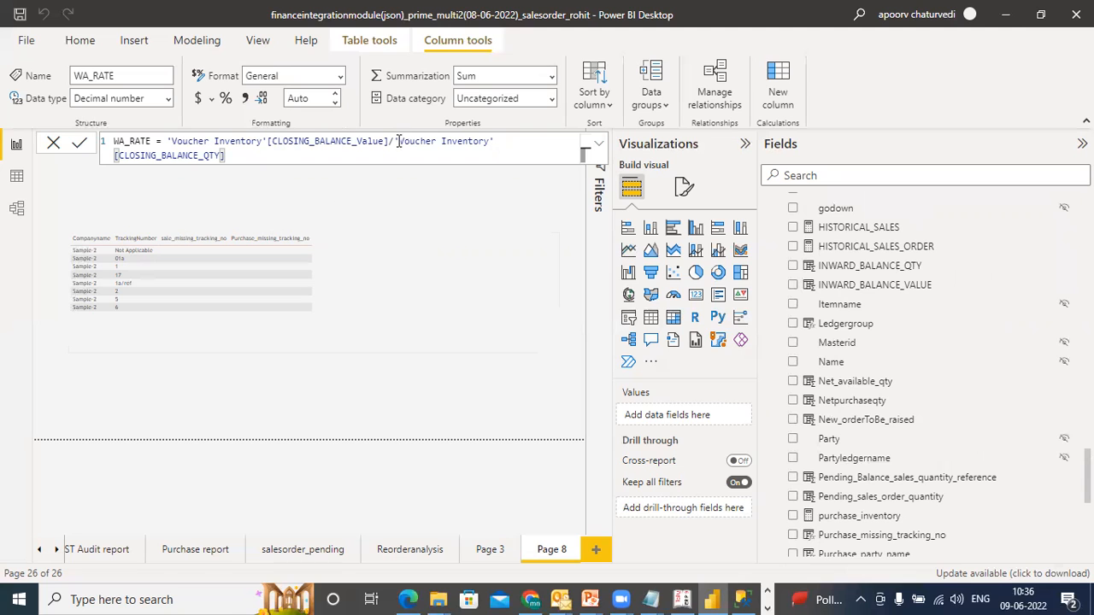
pyautogui.moveTo(389, 141); pyautogui.dragTo(167, 141)
pyautogui.write('INWARD')
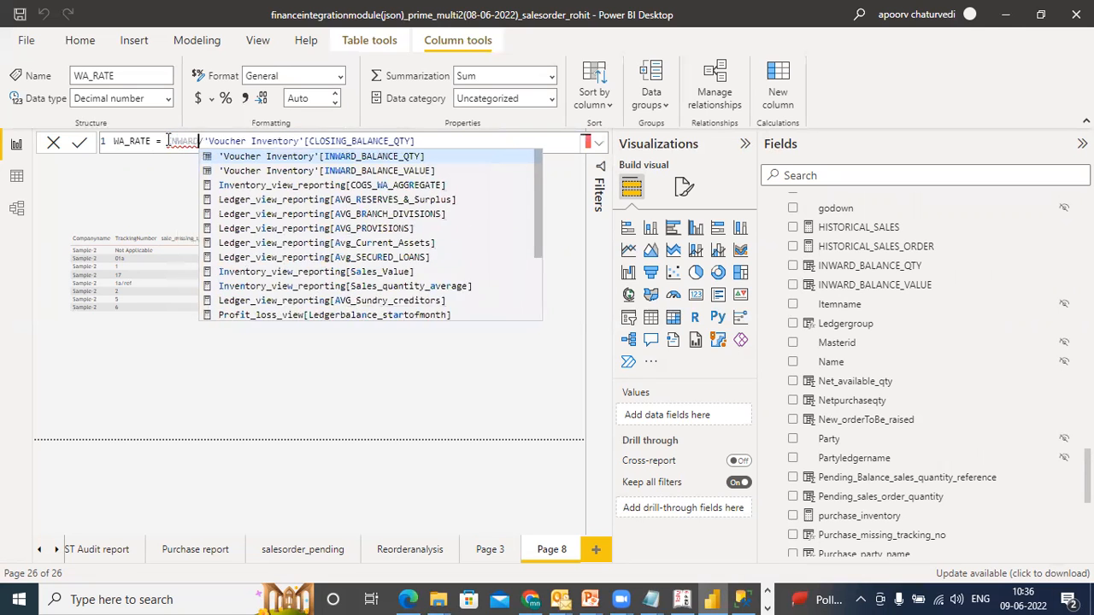
pyautogui.click(329, 172)
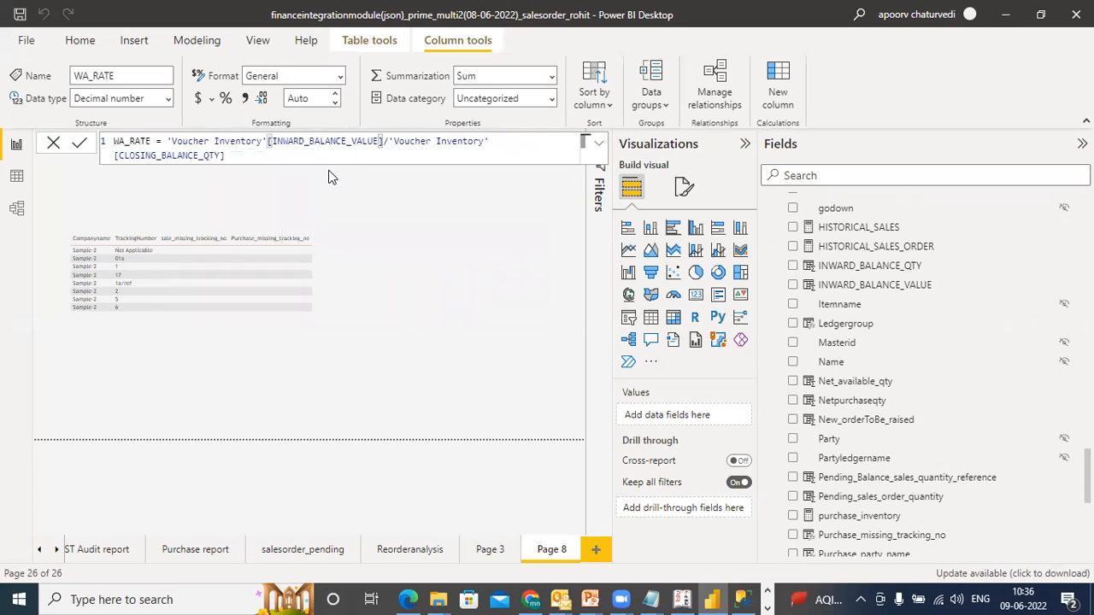
# Replace the denominator of the WA_RATE formula with INWARD_BALANCE_QTY from Voucher Inventory and commit the formula.
pyautogui.moveTo(248, 155); pyautogui.dragTo(391, 139)
pyautogui.write('INWARD')
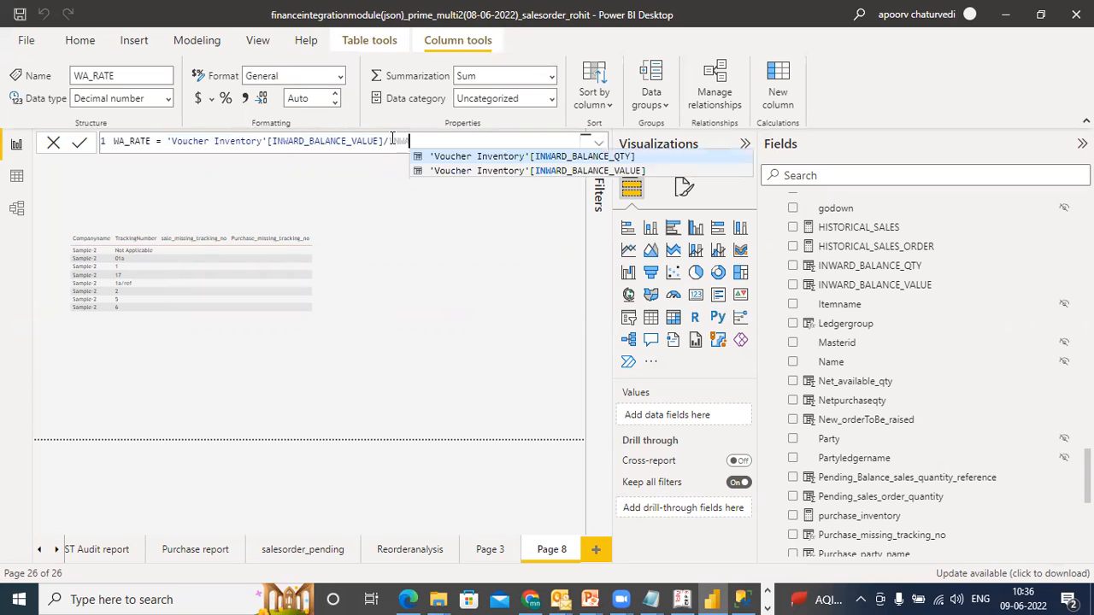
pyautogui.click(525, 156)
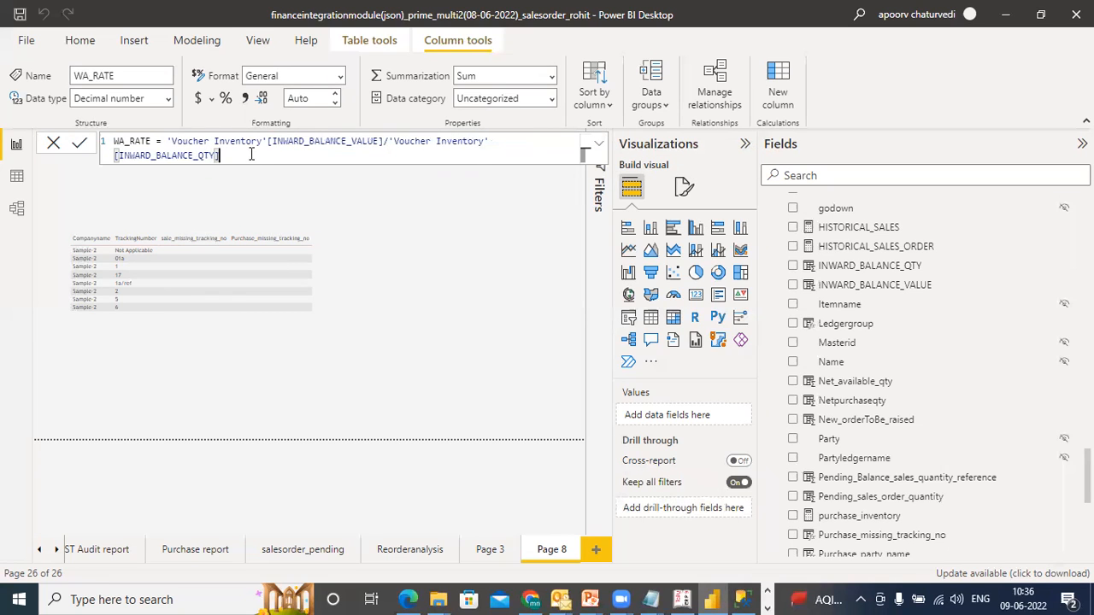
pyautogui.press('Return')
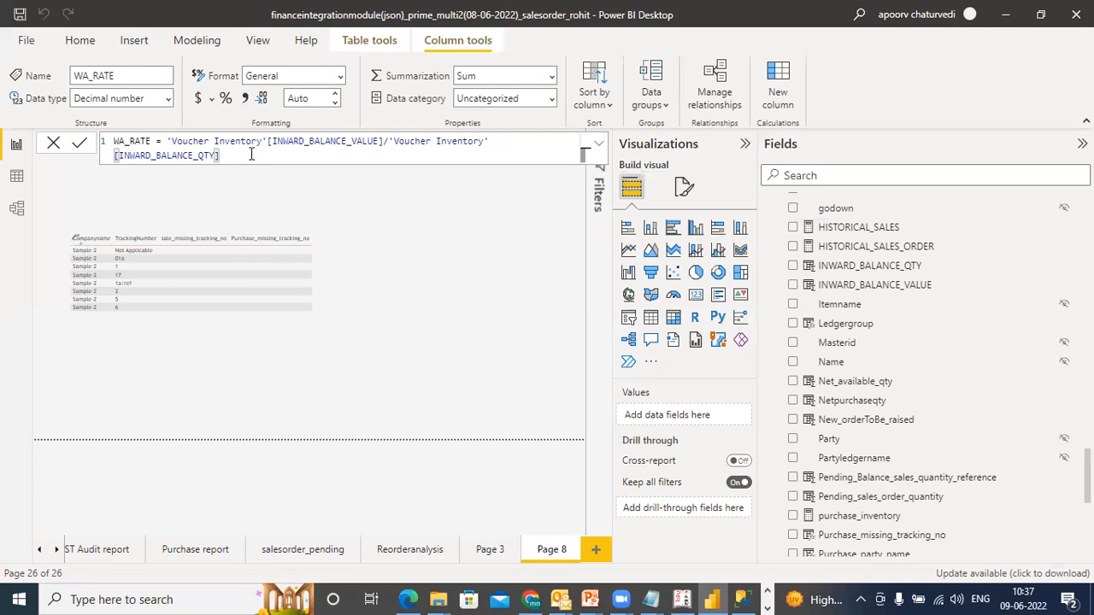
# Comment out the Sale_missingtrackingnumber CALCULATE term and its trailing plus sign in the INWARD_BALANCE_QTY formula, and commit the change.
pyautogui.click(845, 267)
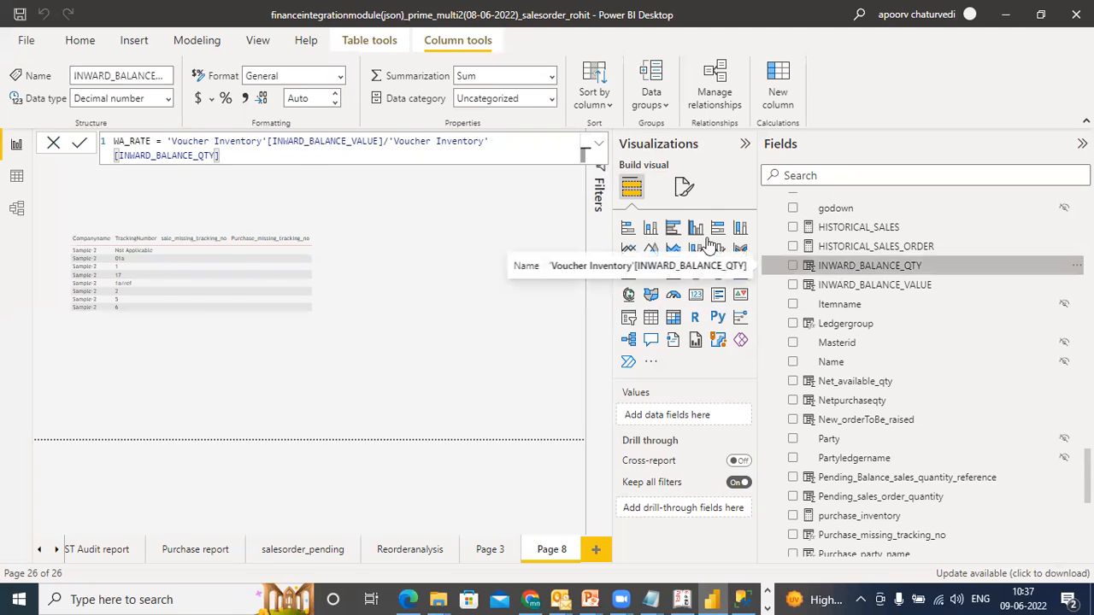
pyautogui.click(599, 145)
pyautogui.moveTo(583, 162); pyautogui.dragTo(596, 329)
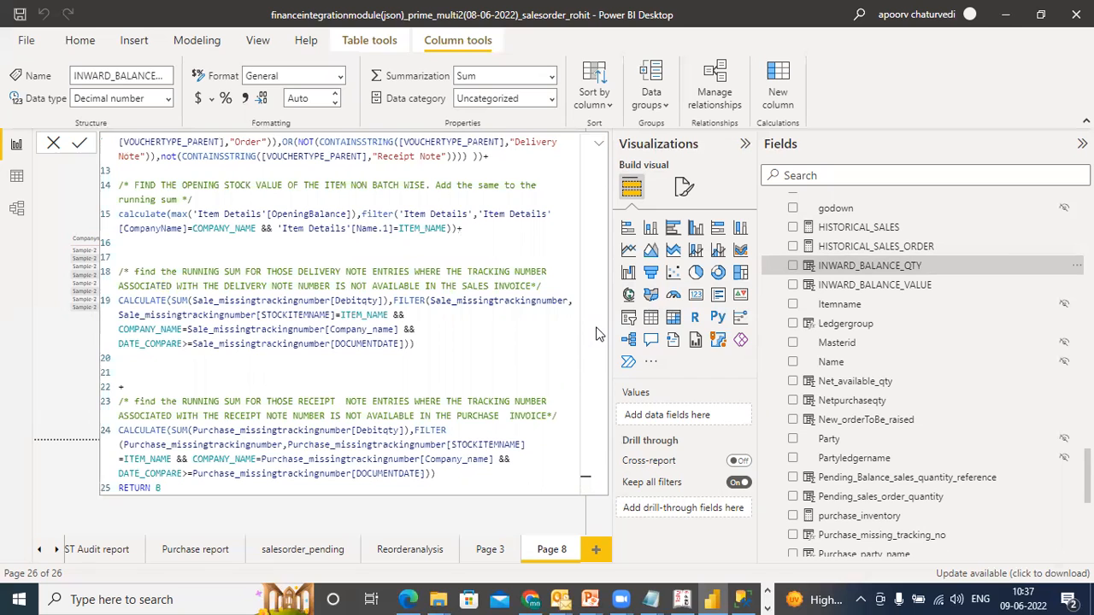
pyautogui.click(120, 300)
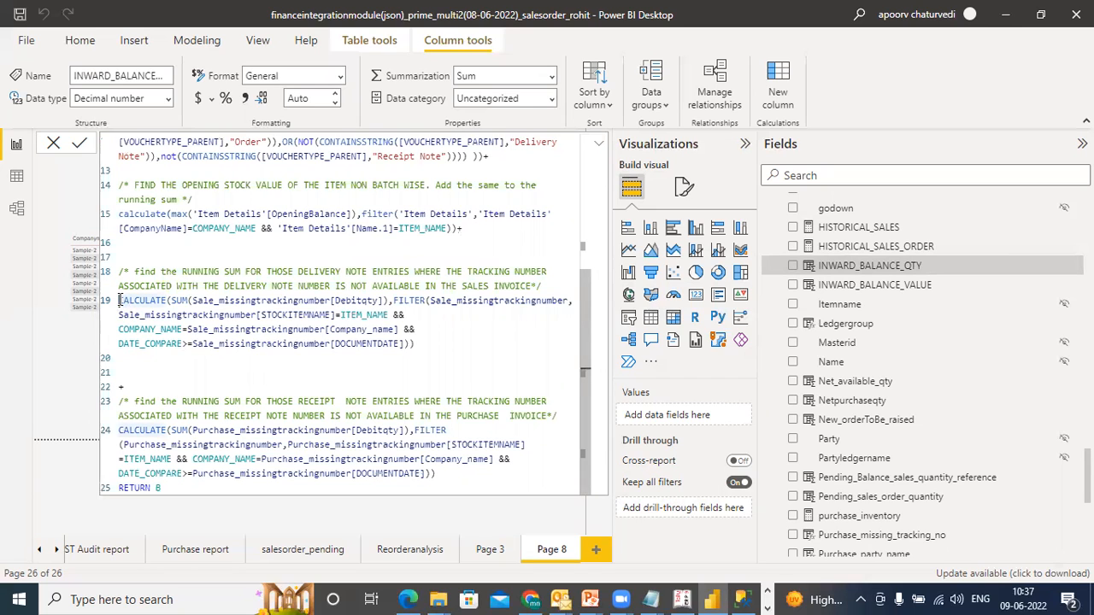
pyautogui.click(128, 387)
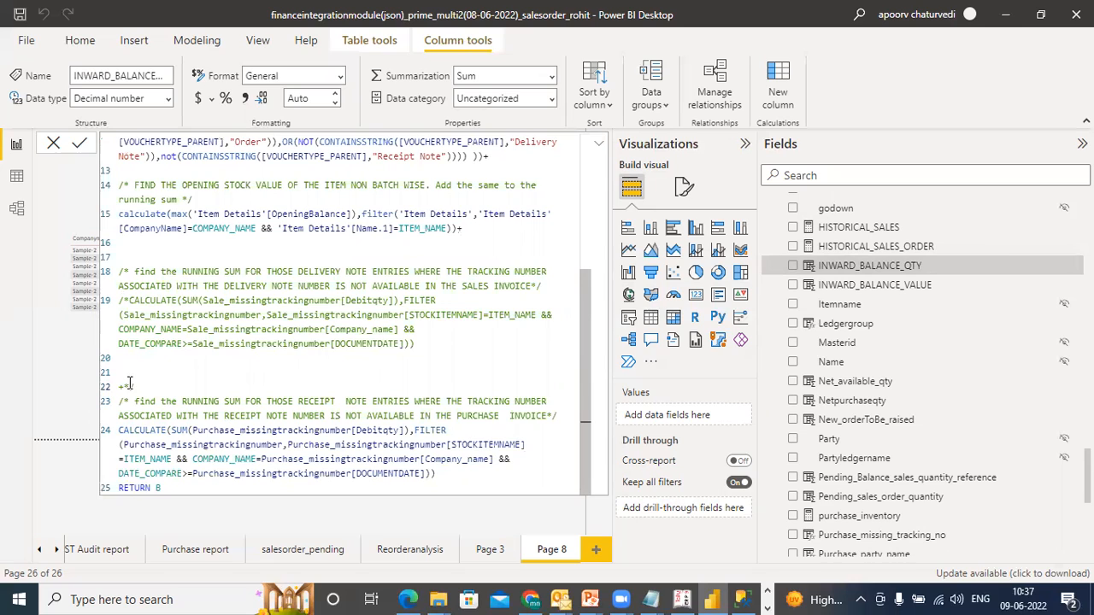
pyautogui.write('*/')
pyautogui.click(172, 487)
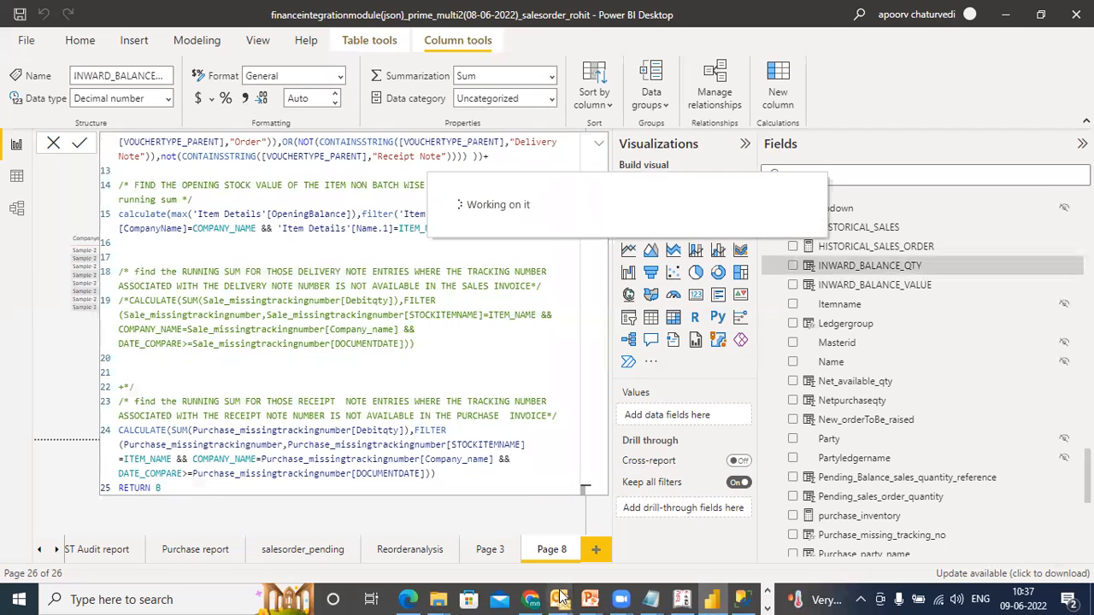
# Switch to the Notepad notes and highlight the WA rate line and the closing stock value formula, WA rate*closing balance qty.
pyautogui.moveTo(654, 599)
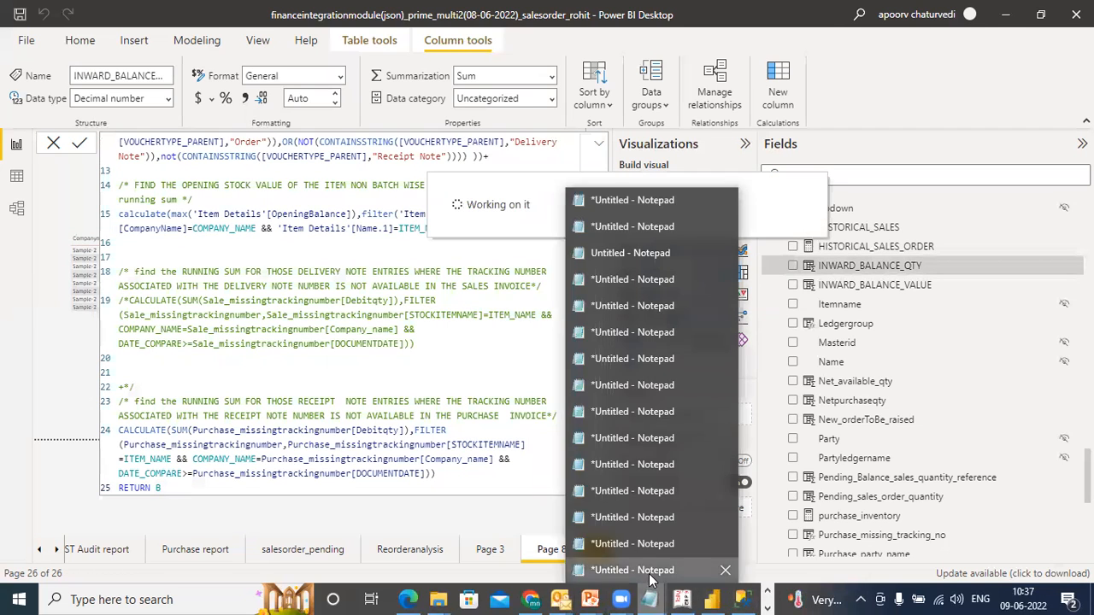
pyautogui.click(651, 570)
pyautogui.moveTo(299, 244); pyautogui.dragTo(6, 245)
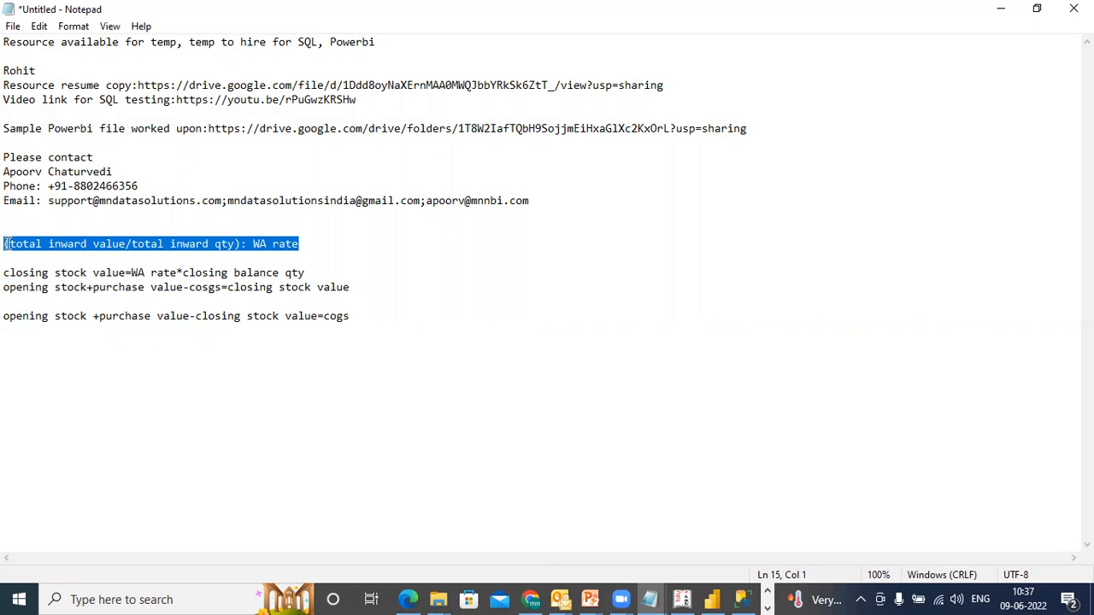
pyautogui.moveTo(126, 273); pyautogui.dragTo(4, 273)
pyautogui.moveTo(126, 272); pyautogui.dragTo(311, 272)
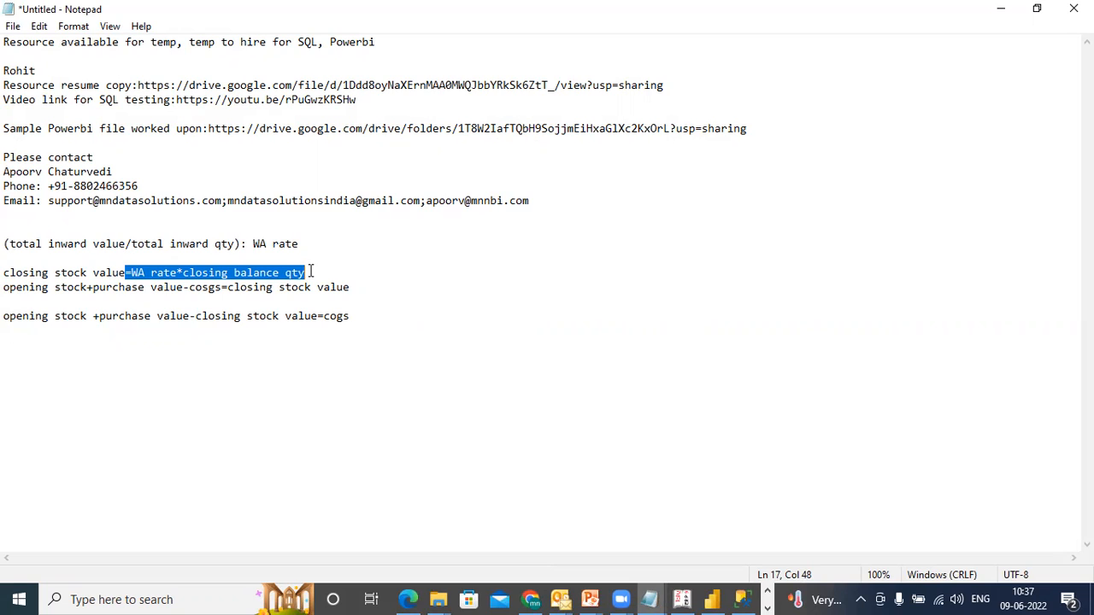
# Return to Power BI, collapse the inward quantity formula and select the CLOSING_BALANCE_QTY column in the Voucher Inventory table.
pyautogui.click(714, 596)
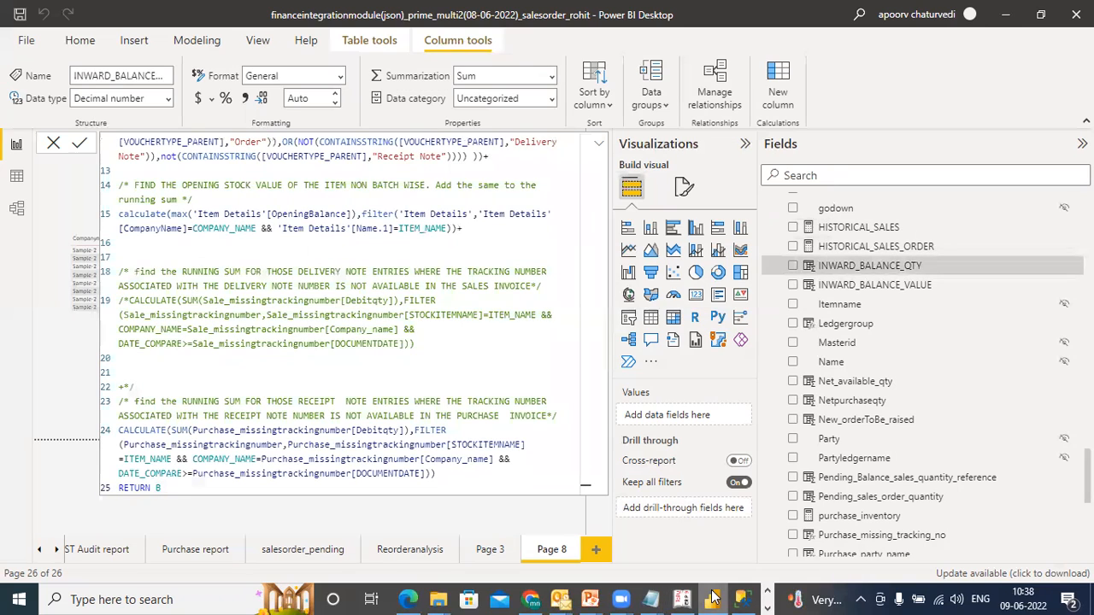
pyautogui.click(600, 145)
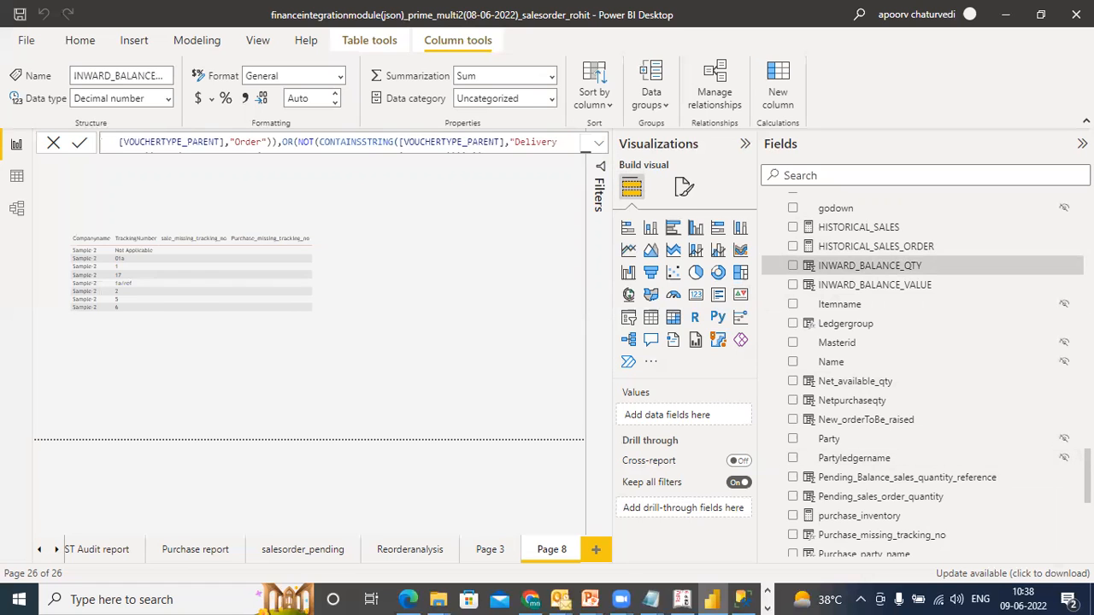
pyautogui.scroll(-3, 1026, 462)
pyautogui.scroll(-6, 924, 376)
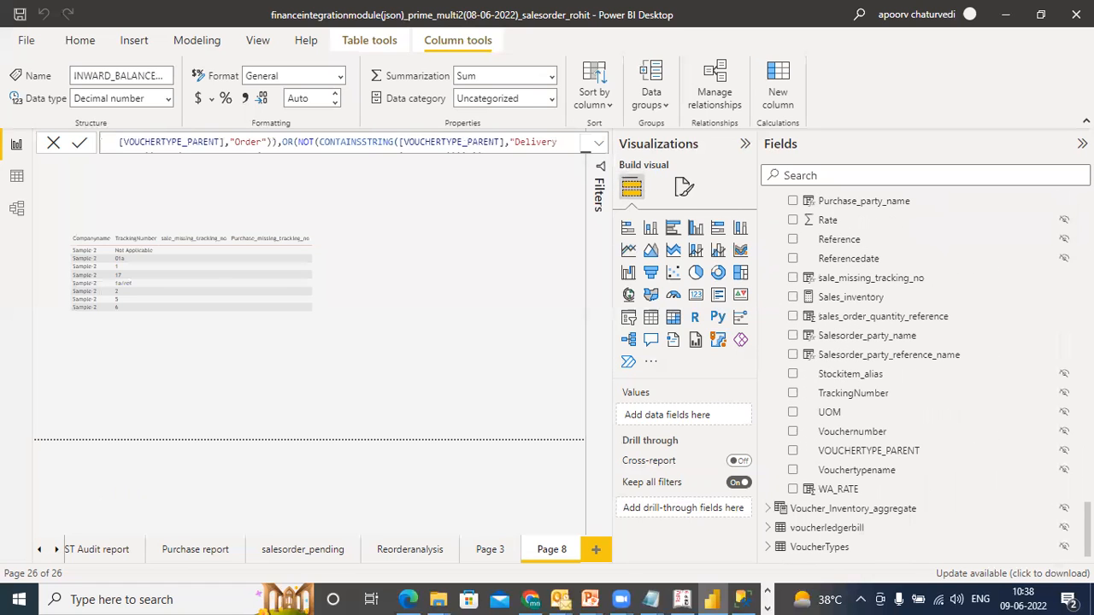
pyautogui.scroll(9, 940, 275)
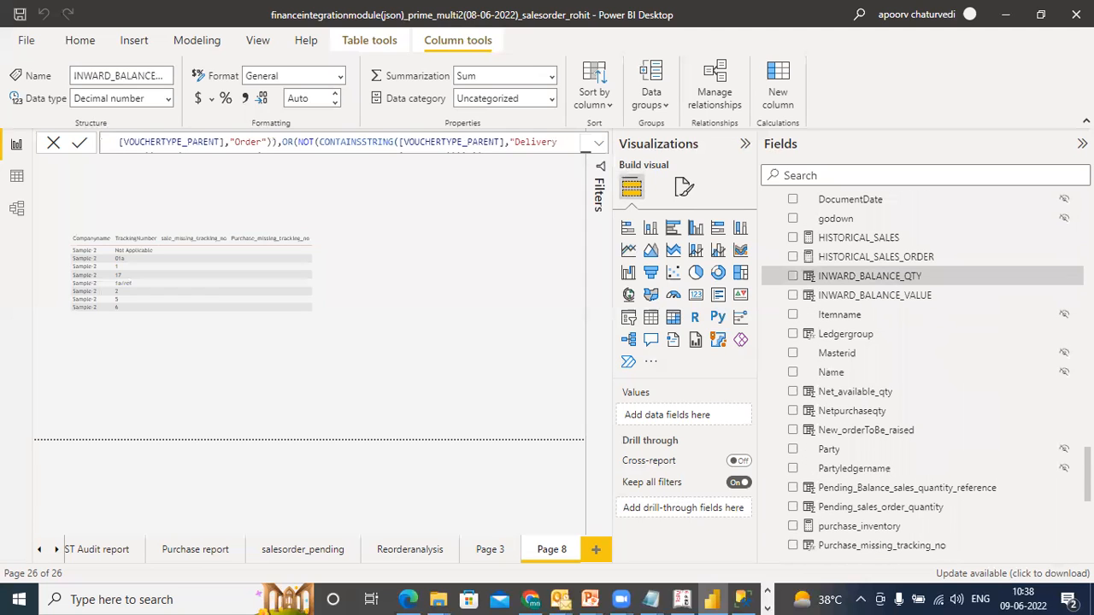
pyautogui.scroll(-3, 940, 276)
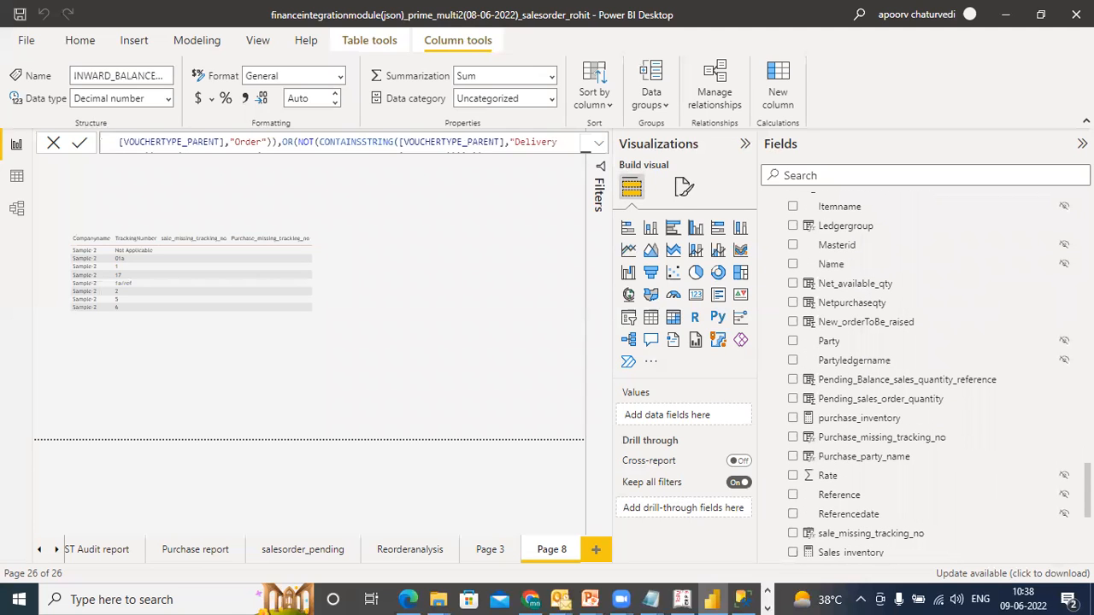
pyautogui.scroll(10, 924, 377)
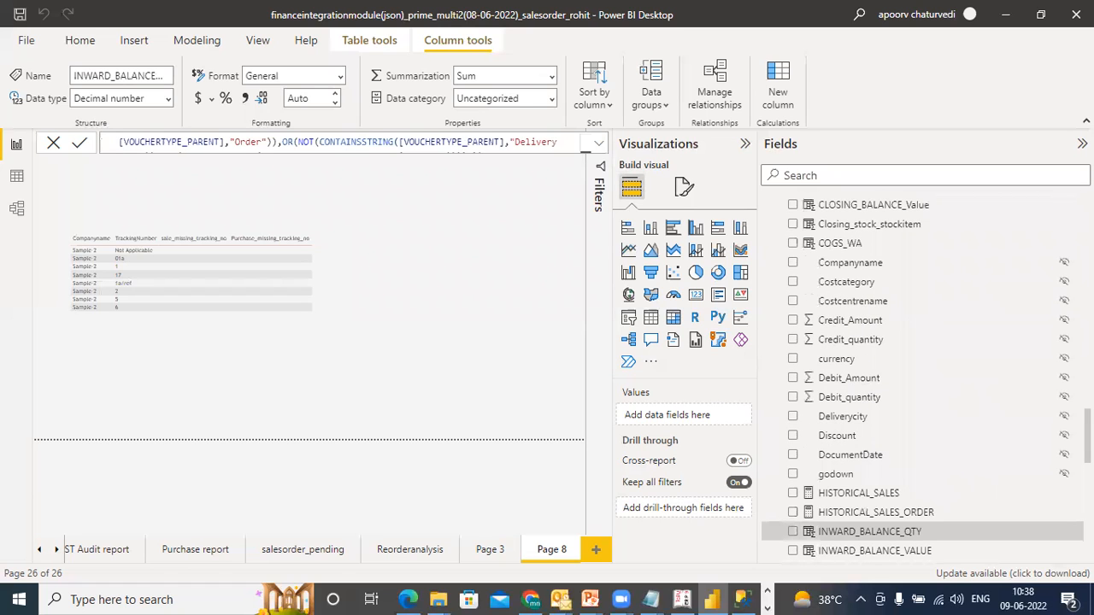
pyautogui.scroll(1, 926, 374)
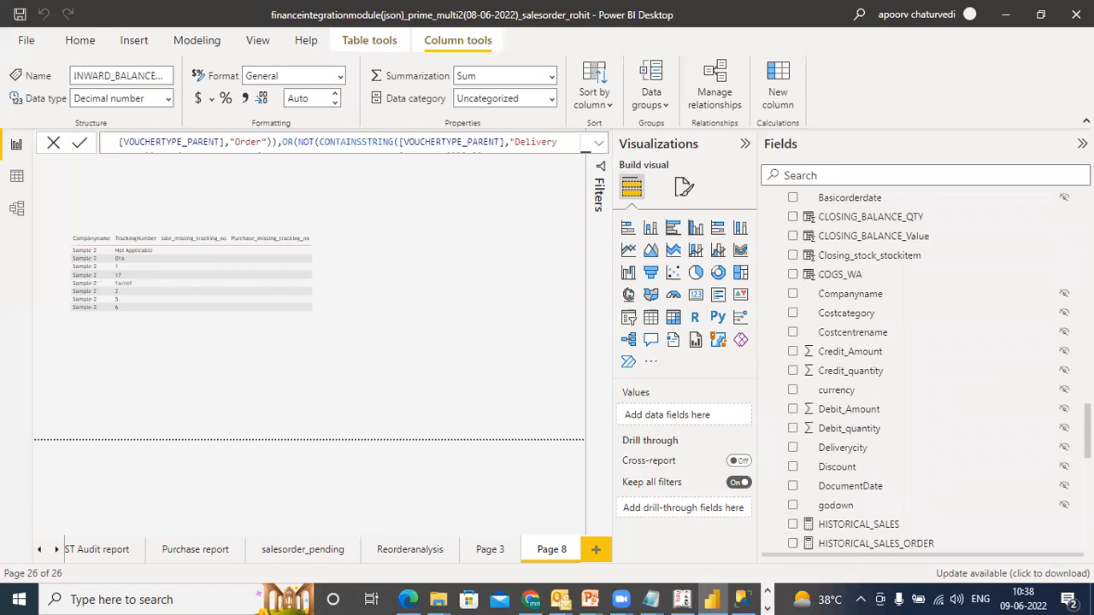
pyautogui.click(916, 221)
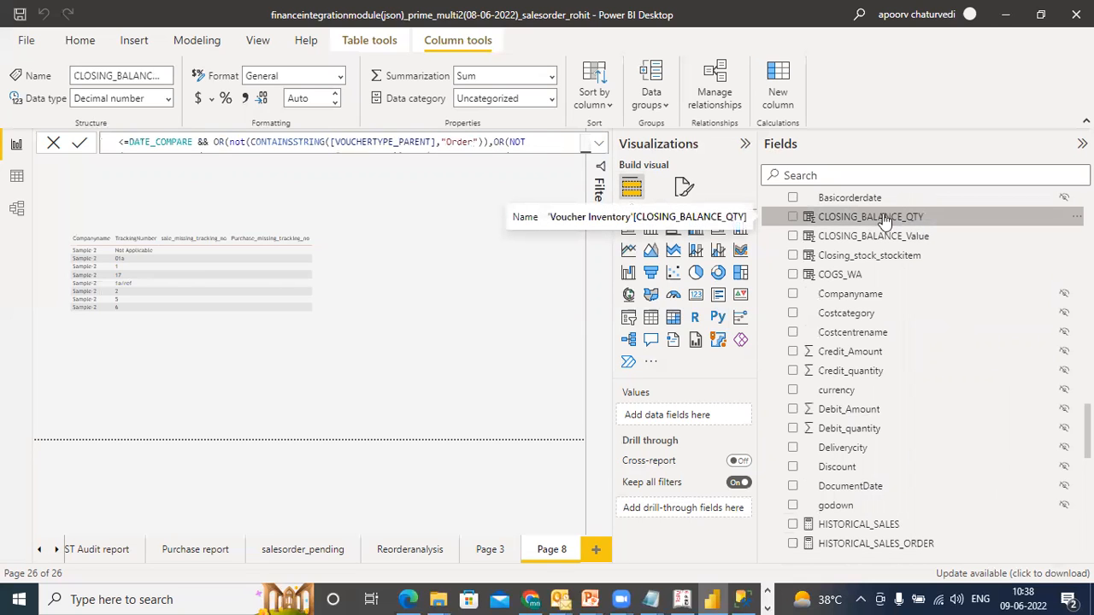
# Expand the CLOSING_BALANCE_QTY formula and examine its row-level variables, running quantity sum, opening stock and missing-tracking-number terms.
pyautogui.click(598, 147)
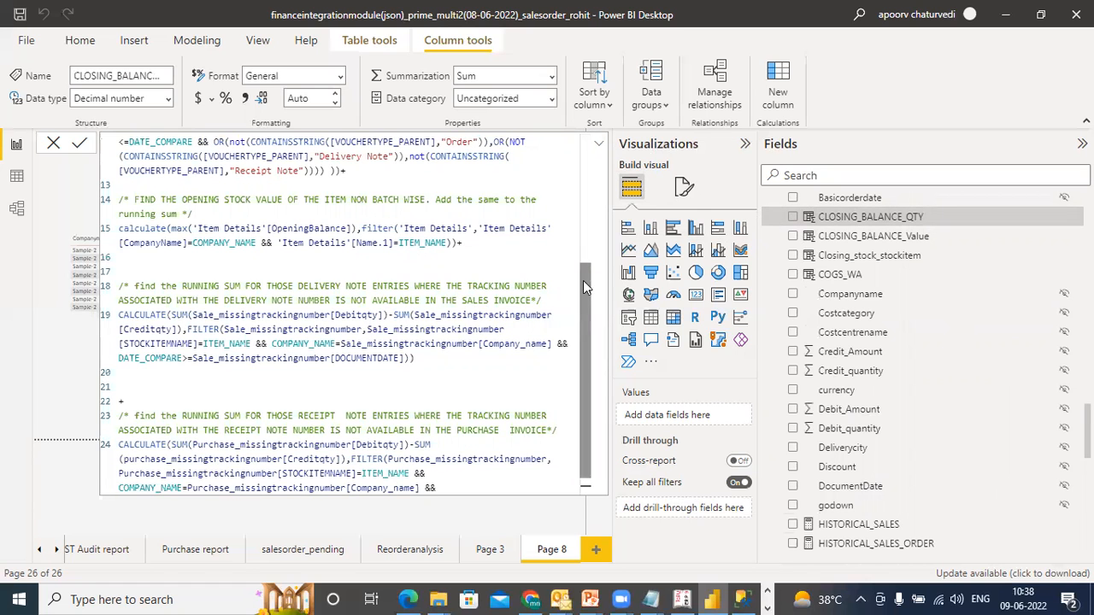
pyautogui.moveTo(586, 333); pyautogui.dragTo(590, 147)
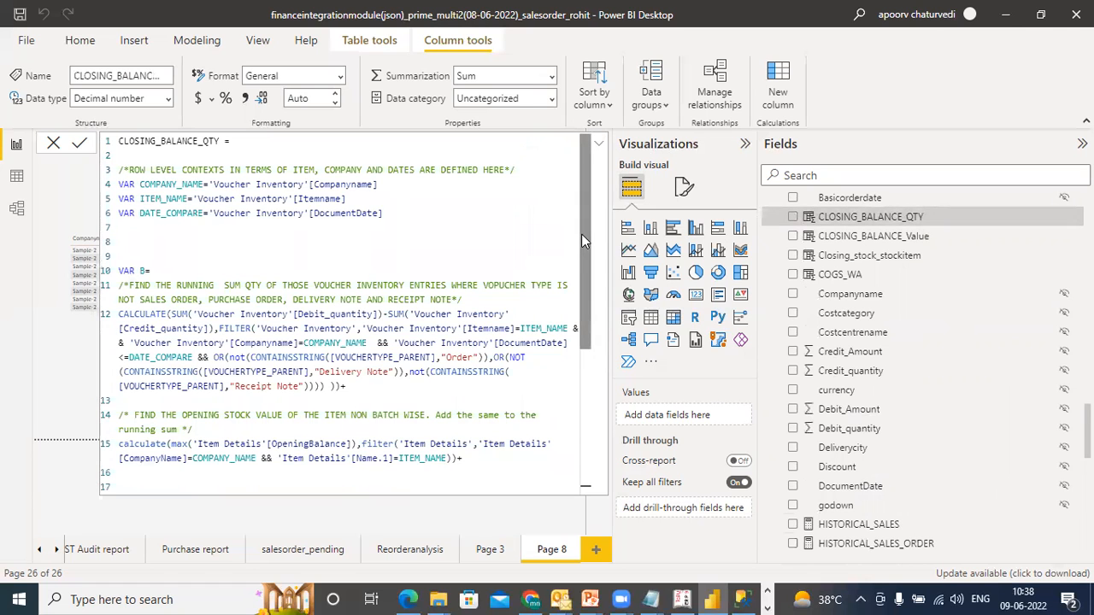
pyautogui.scroll(-3, 596, 337)
pyautogui.moveTo(586, 338); pyautogui.dragTo(587, 183)
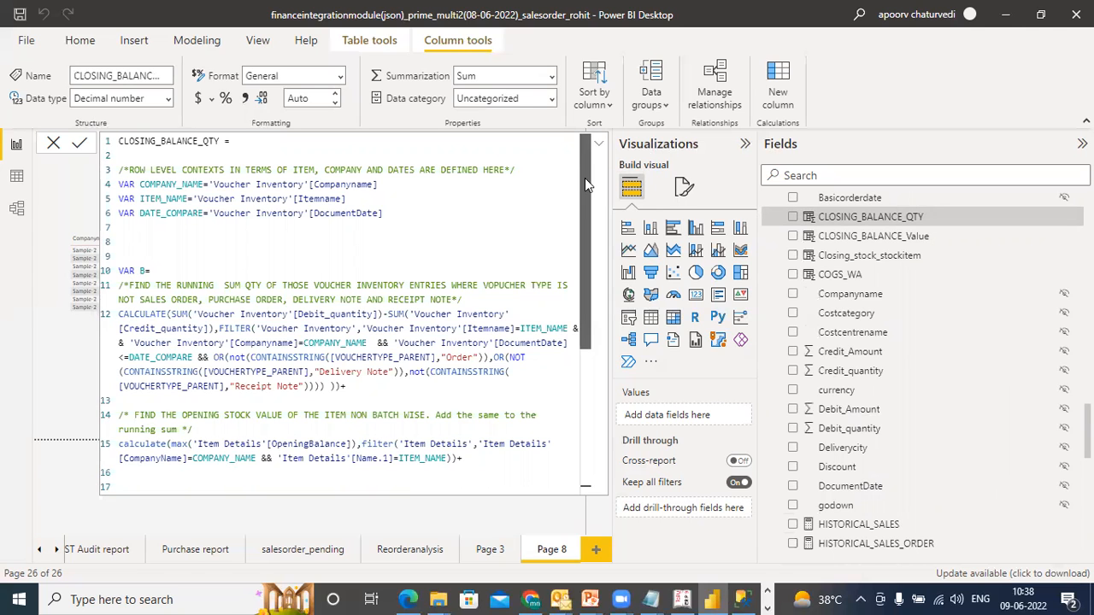
pyautogui.scroll(-6, 923, 376)
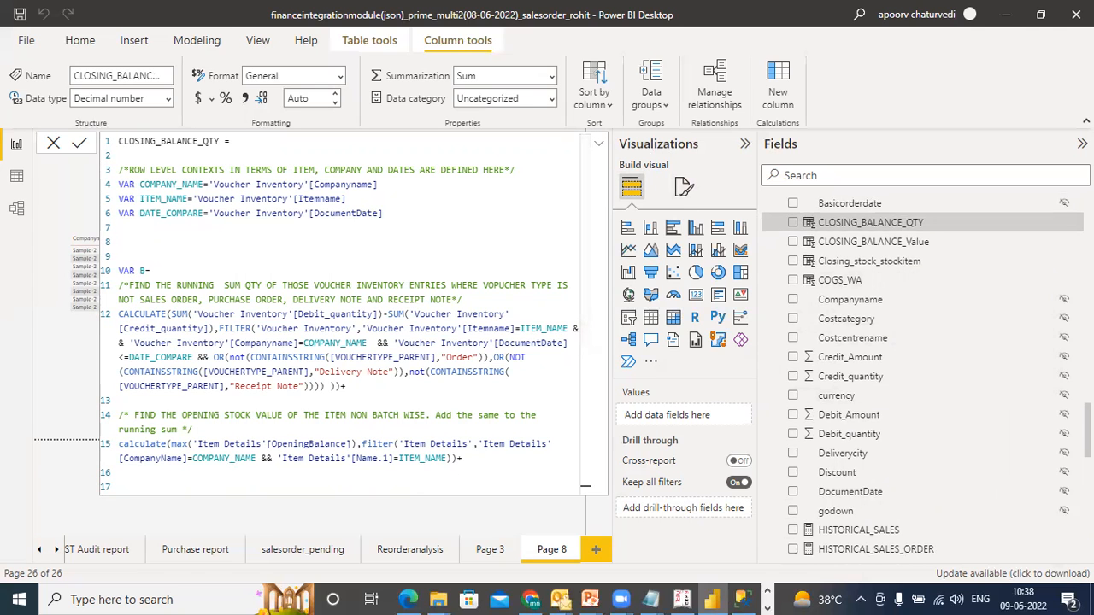
# Look through the Voucher Inventory closing stock columns, examining the Closing_stock_stockitem and CLOSING_BALANCE_QTY formulas in full.
pyautogui.scroll(-6, 924, 376)
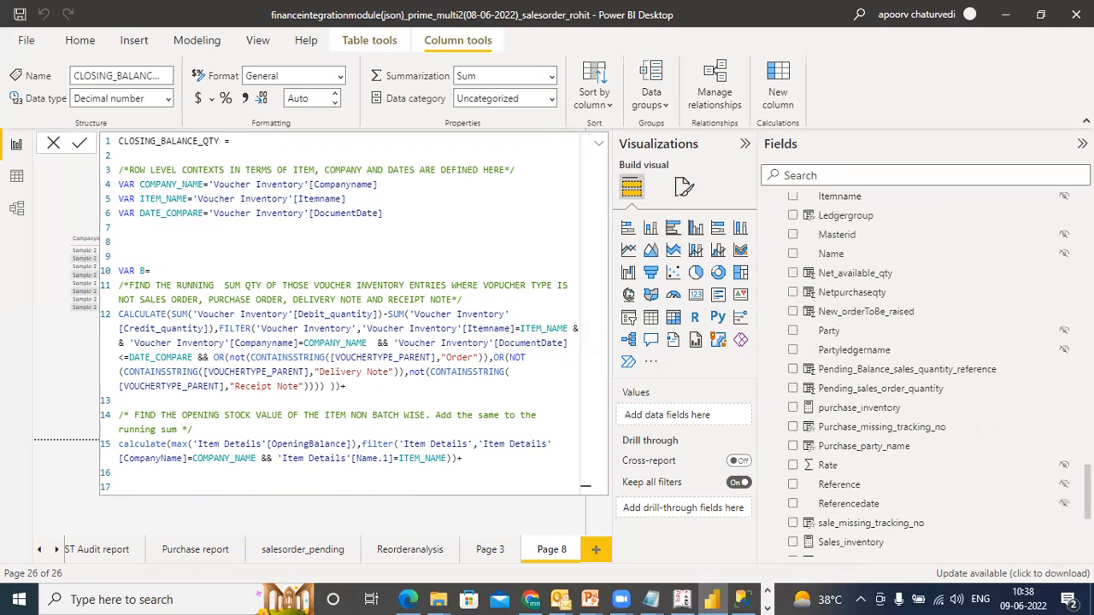
pyautogui.scroll(12, 924, 376)
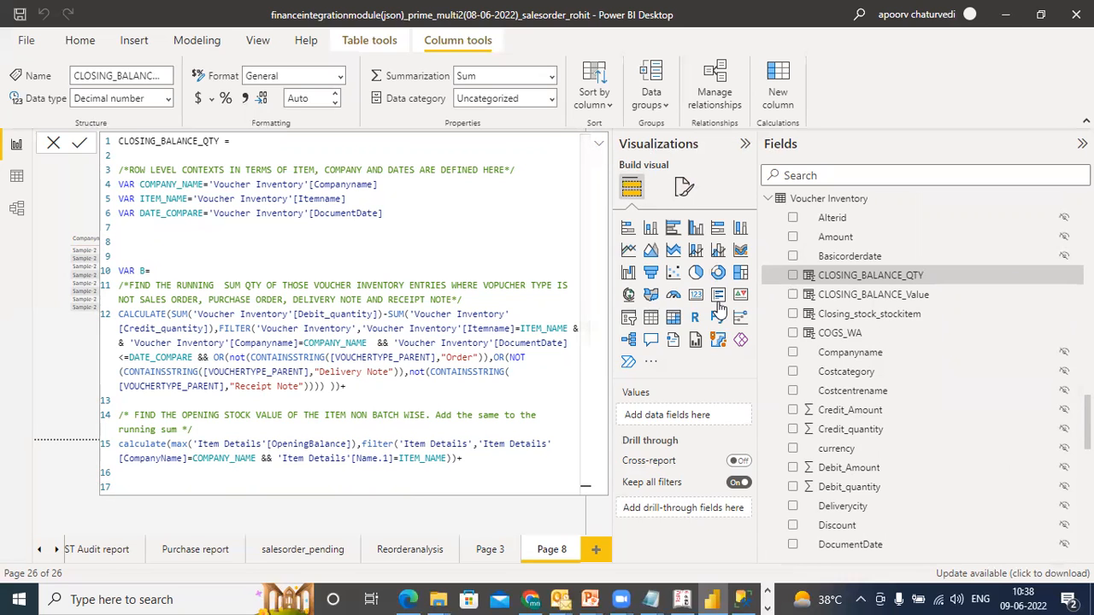
pyautogui.click(855, 295)
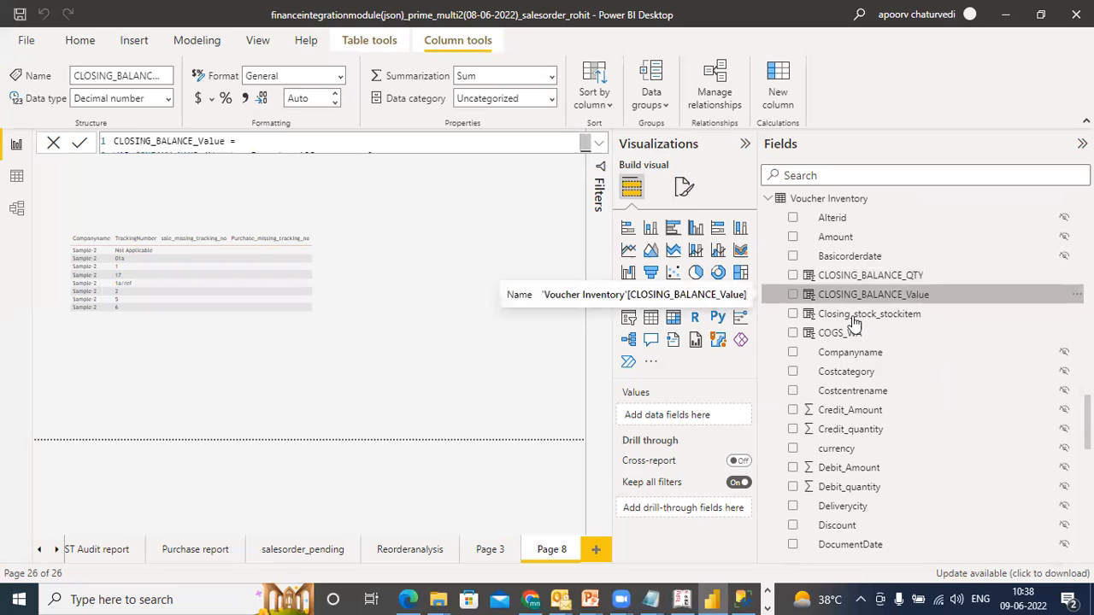
pyautogui.click(852, 316)
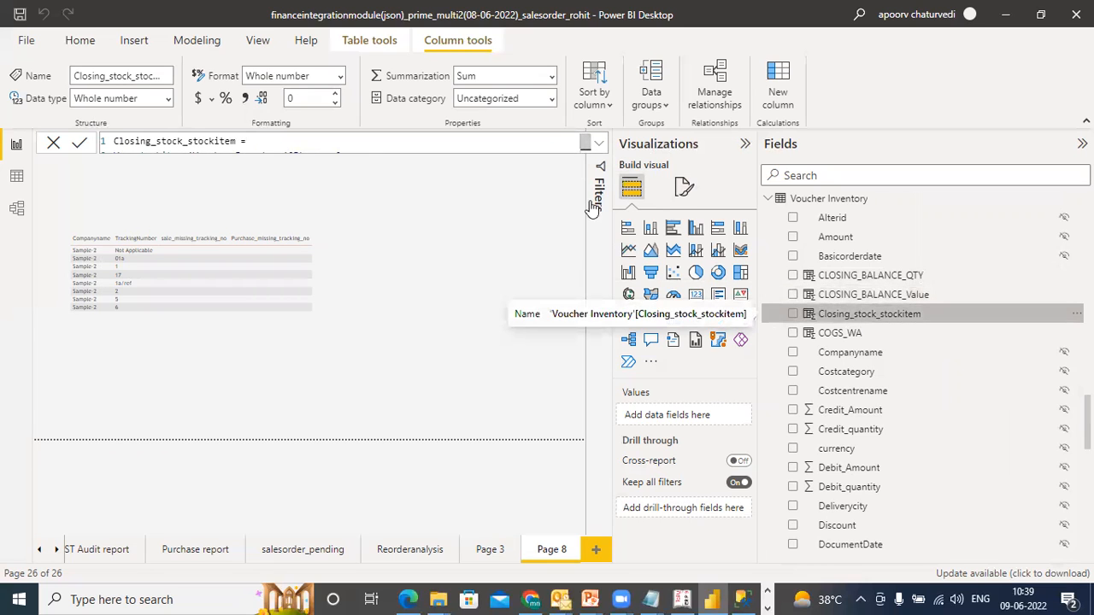
pyautogui.click(599, 143)
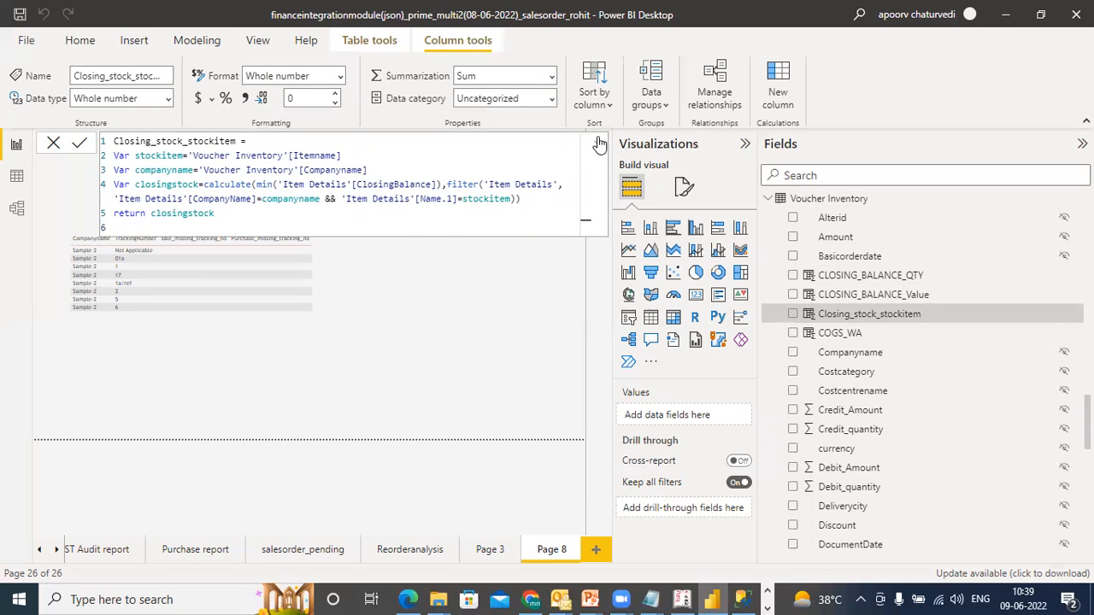
pyautogui.click(599, 143)
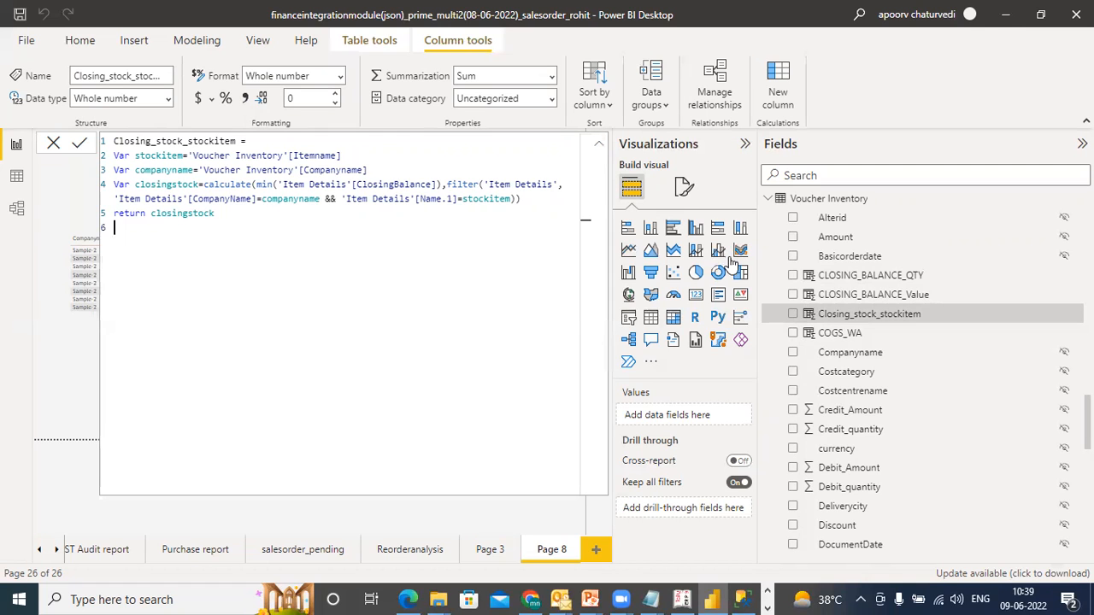
pyautogui.click(855, 276)
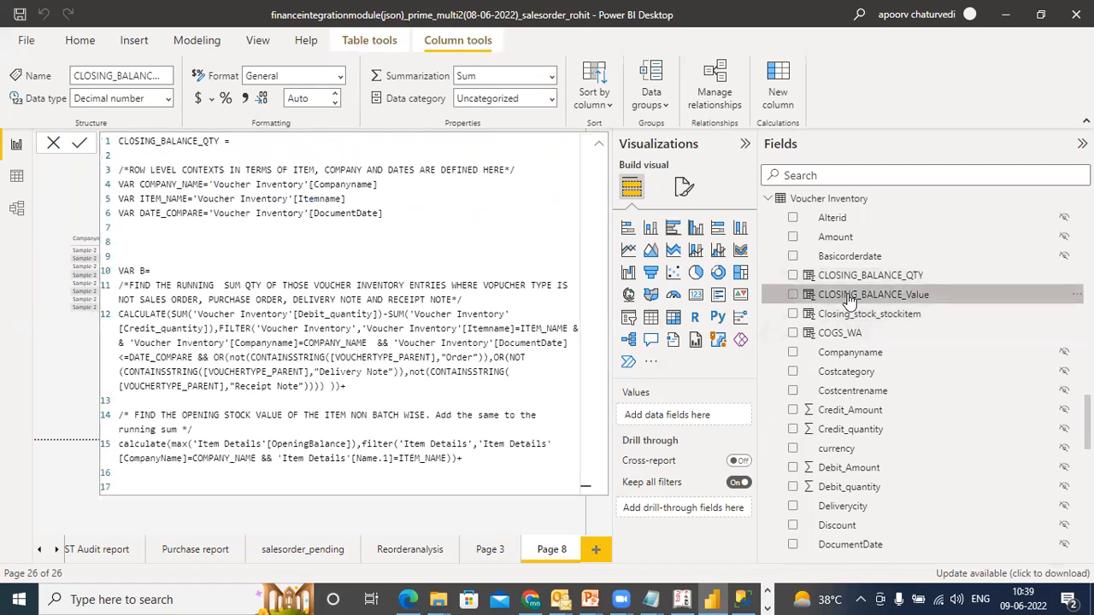
# Open the CLOSING_BALANCE_Value column formula and comment out its whole existing body, from VAR COMPANY_NAME through RETURN B.
pyautogui.click(849, 299)
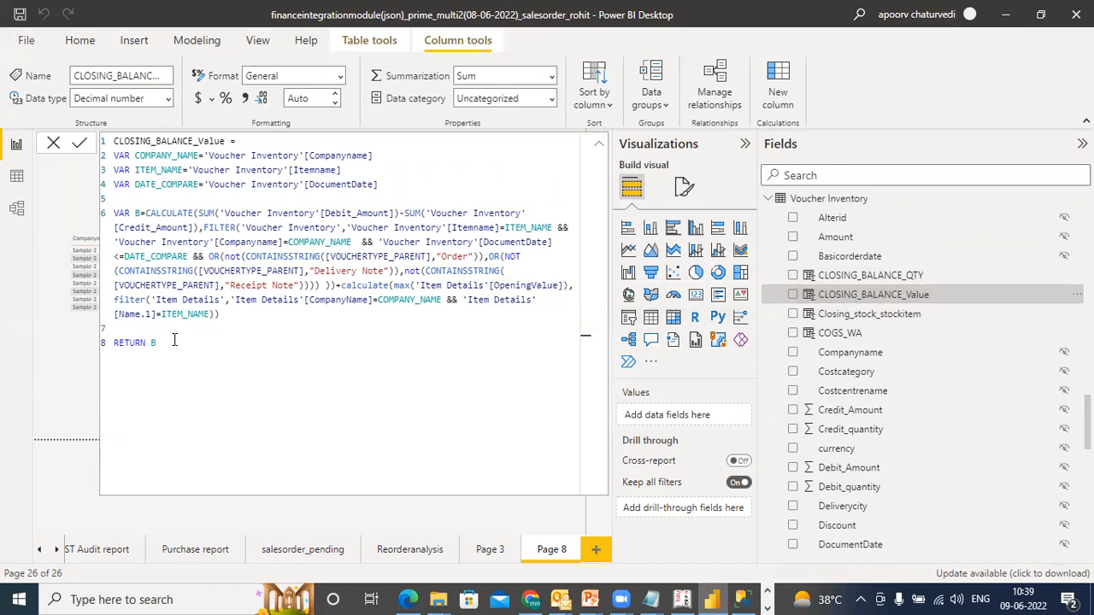
pyautogui.click(114, 156)
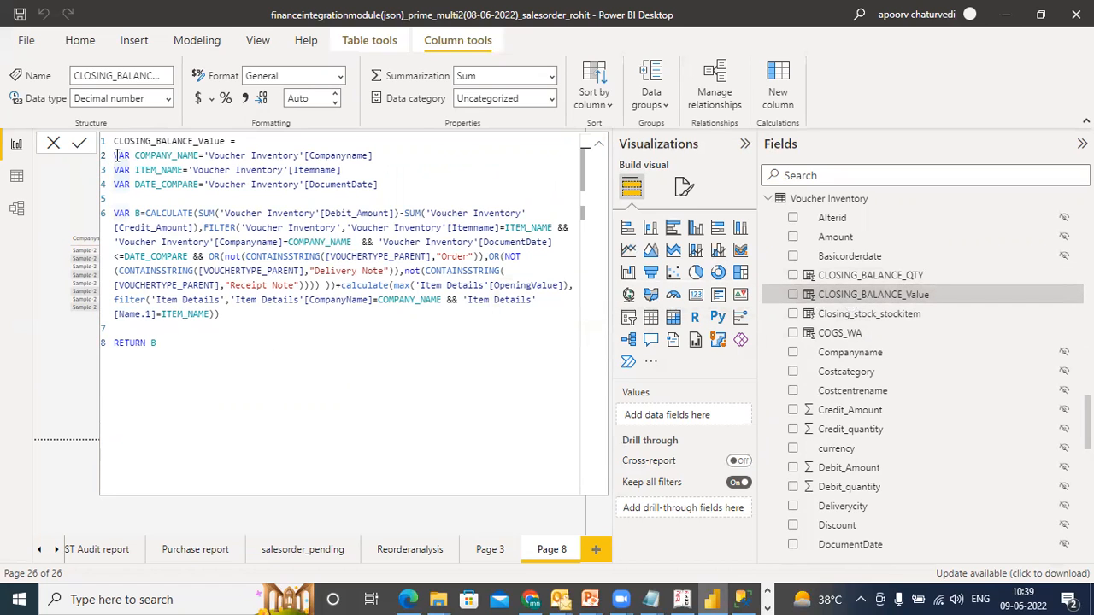
pyautogui.write('/*')
pyautogui.click(169, 344)
pyautogui.write('*/')
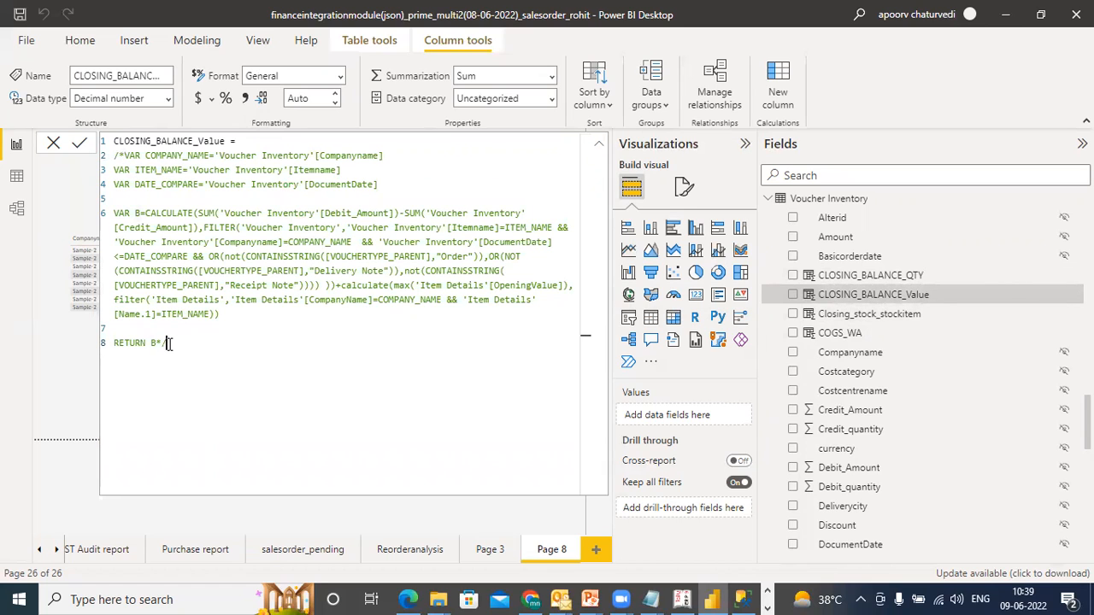
# Define CLOSING_BALANCE_Value as 'Voucher Inventory'[CLOSING_BALANCE_QTY]*'Voucher Inventory'[WA_RATE] above the commented block, and commit the formula.
pyautogui.click(245, 141)
pyautogui.press('Return')
pyautogui.press('Return')
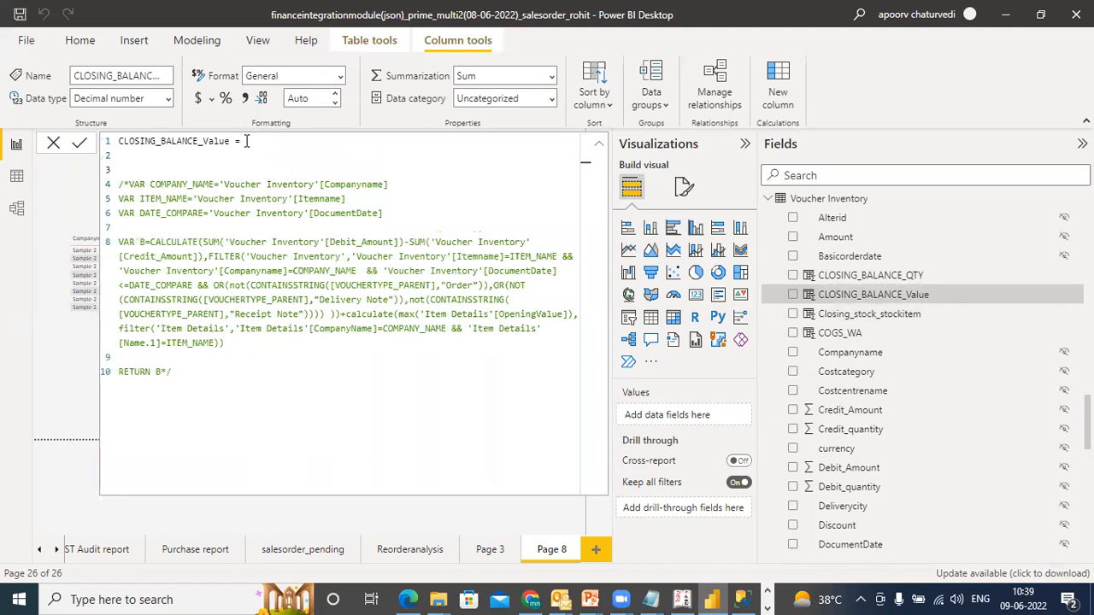
pyautogui.write('CLOSING')
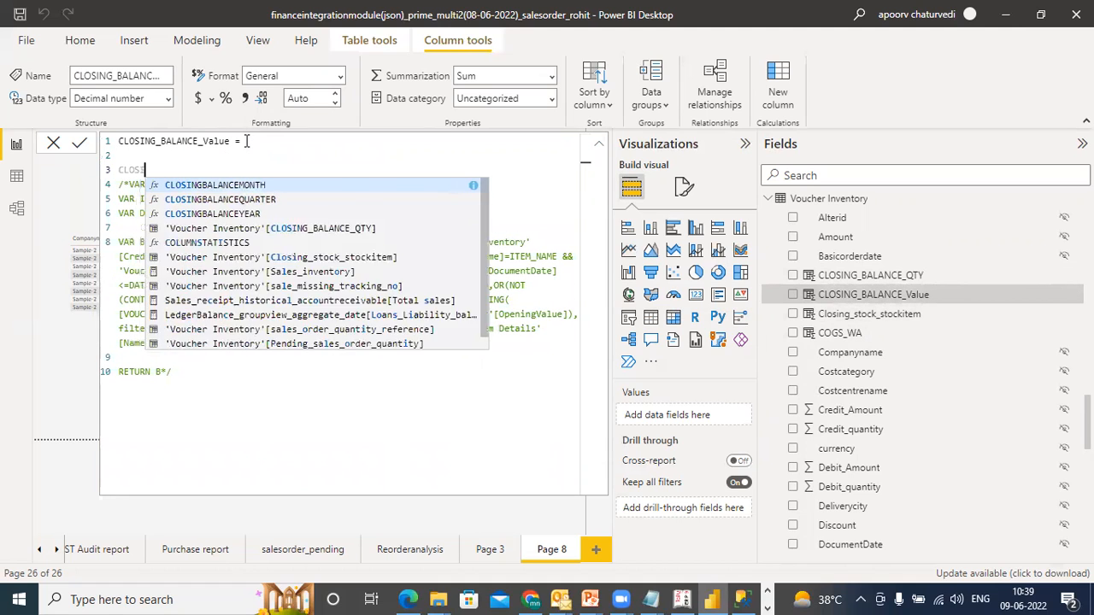
pyautogui.click(306, 229)
pyautogui.write('*WA')
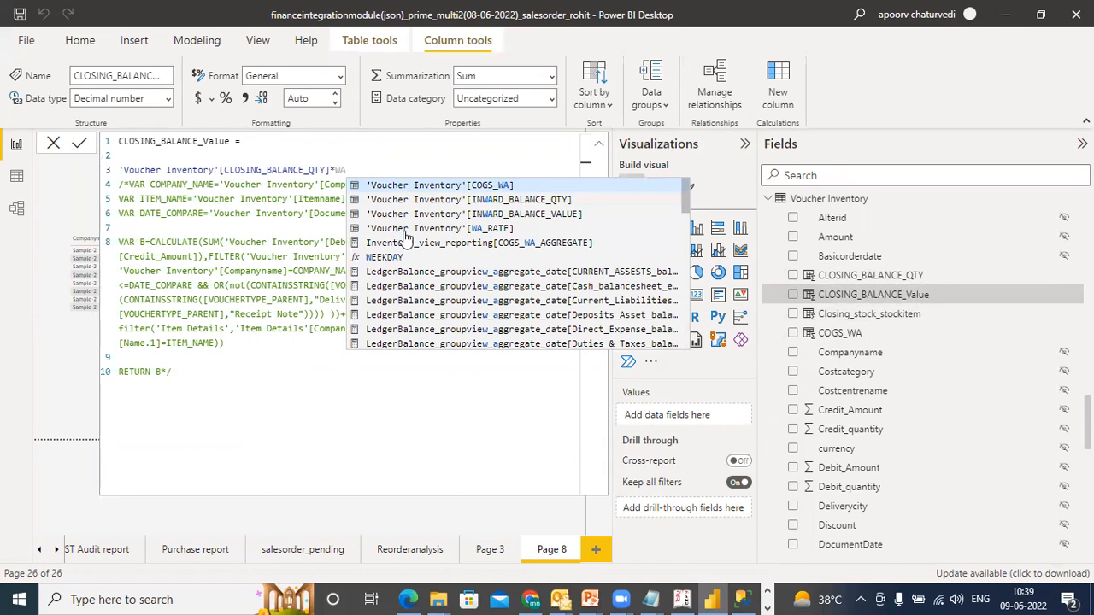
pyautogui.click(411, 229)
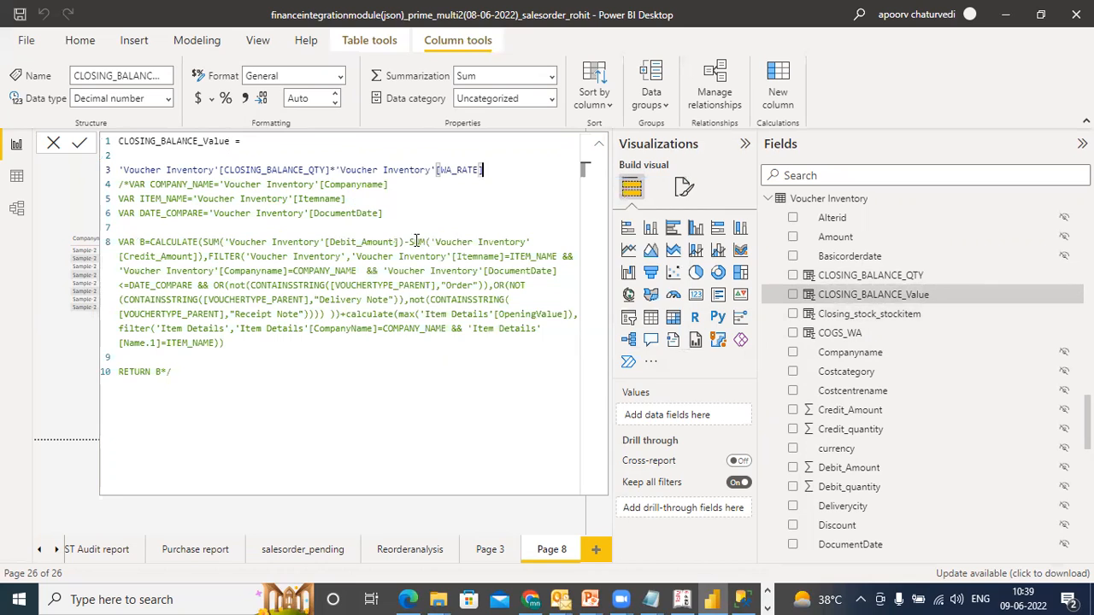
pyautogui.click(435, 299)
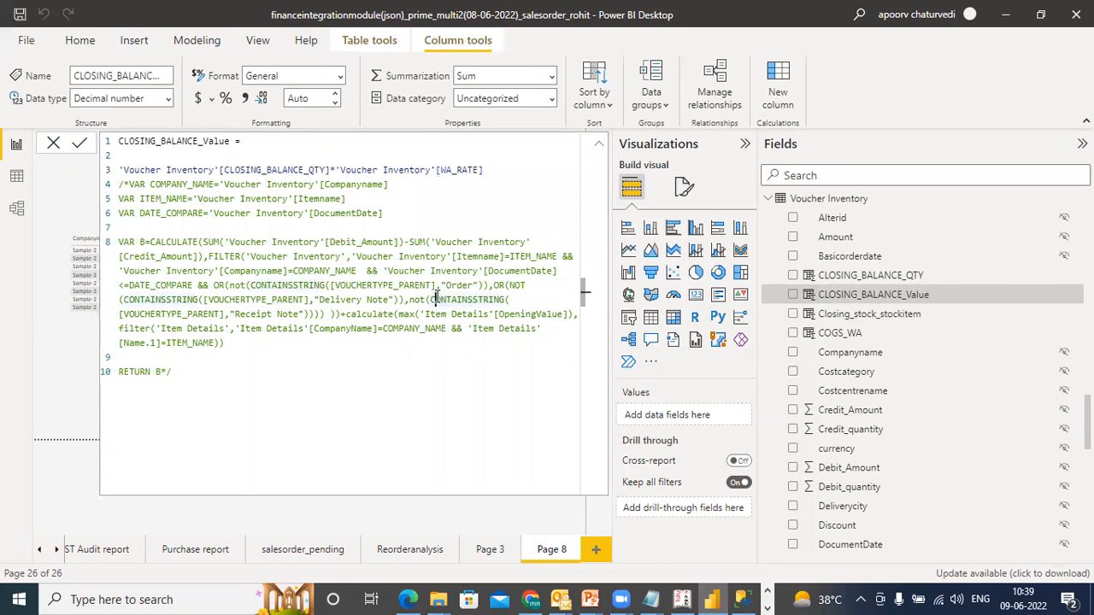
pyautogui.click(421, 376)
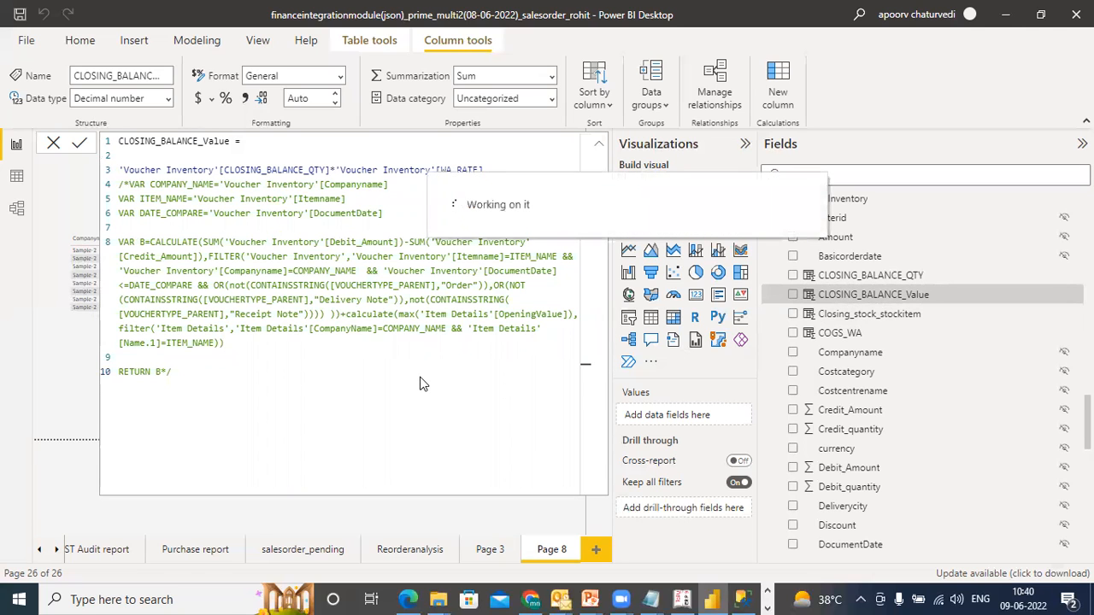
# Switch to the Notepad notes and highlight the COGS line, opening stock +purchase value-closing stock value=cogs.
pyautogui.moveTo(662, 599)
pyautogui.click(659, 570)
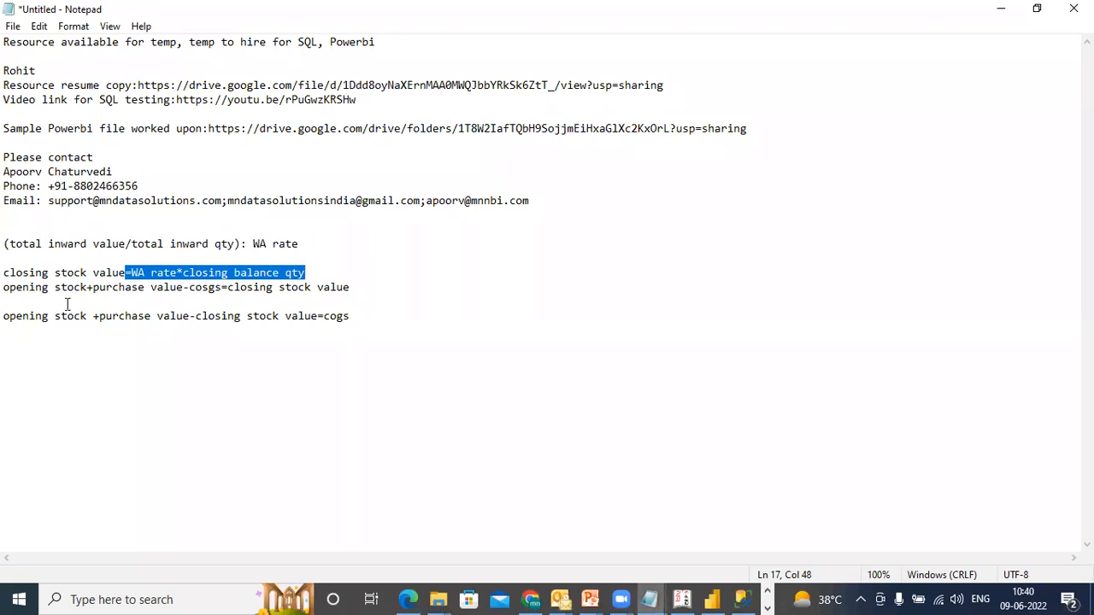
pyautogui.moveTo(7, 316); pyautogui.dragTo(349, 316)
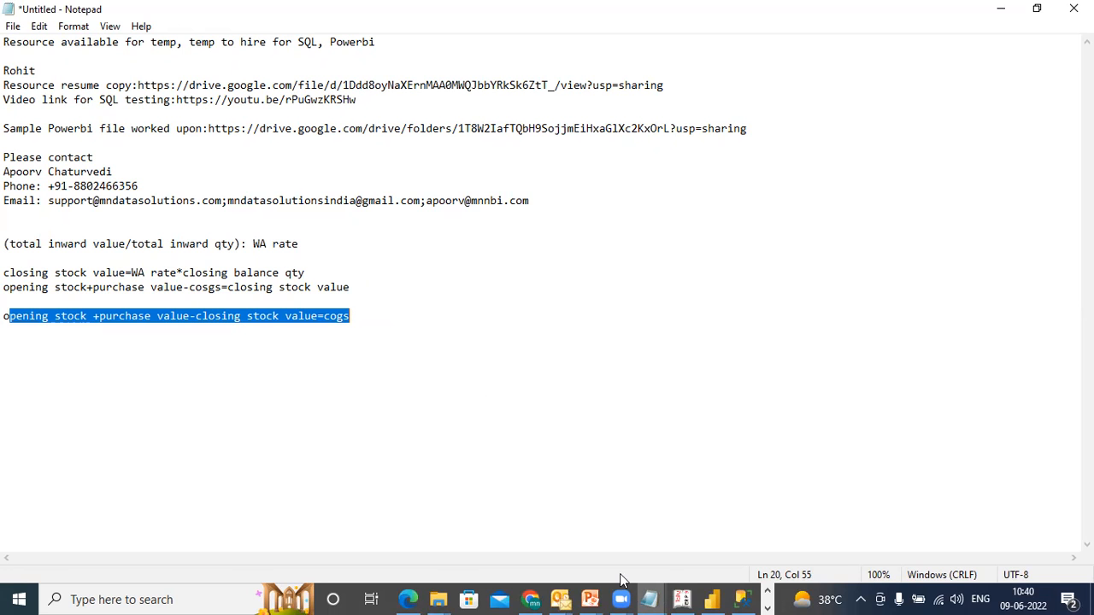
# Return to Power BI, collapse the formula and save the report as a new file with 09-06-2022 as the date in its name.
pyautogui.click(709, 599)
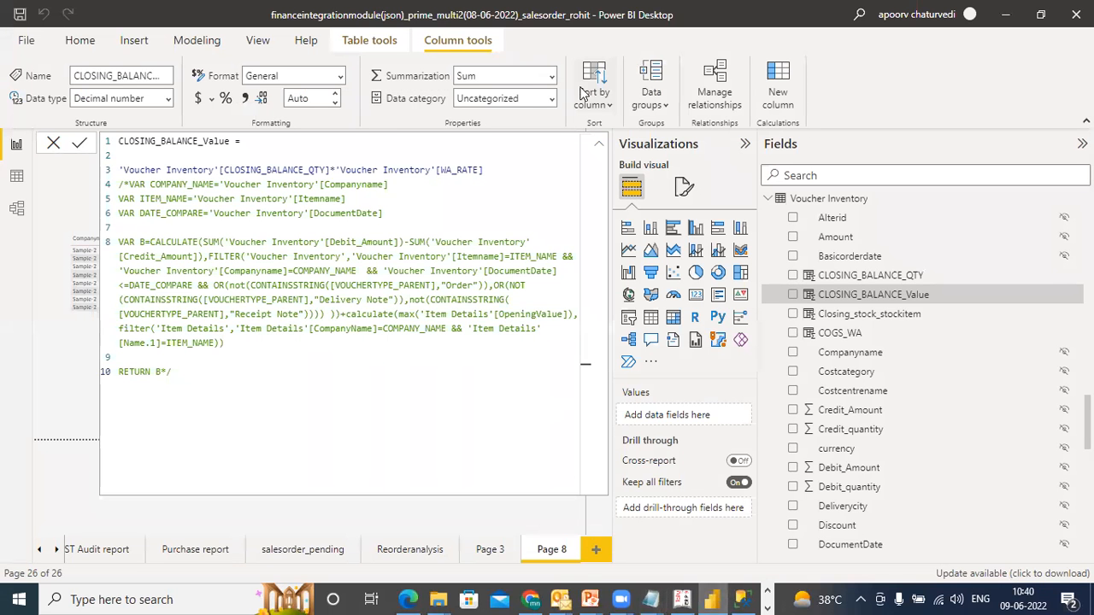
pyautogui.click(599, 143)
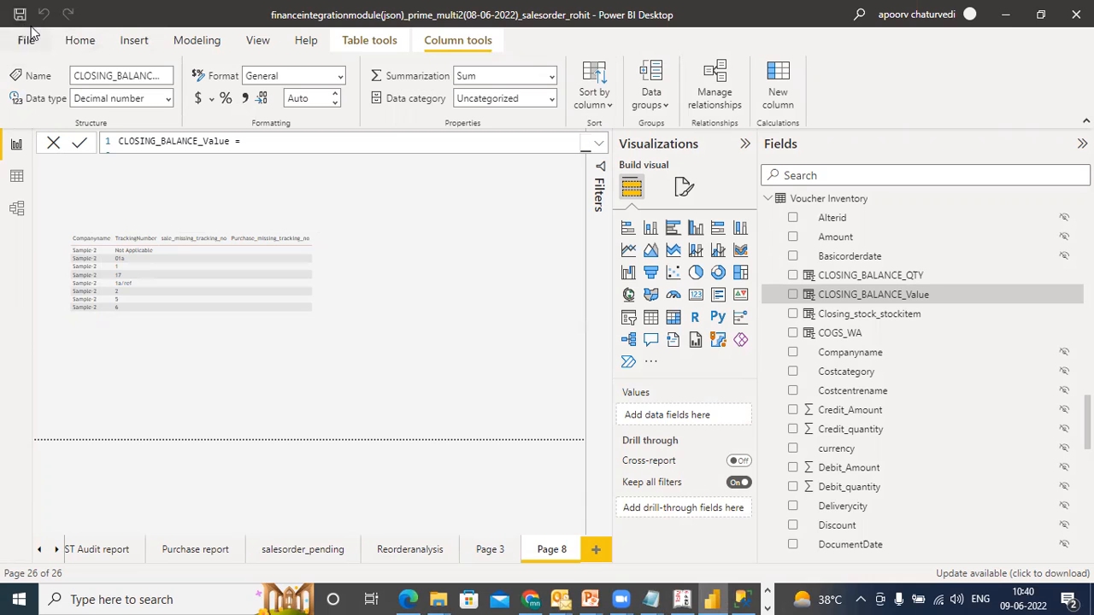
pyautogui.click(1042, 14)
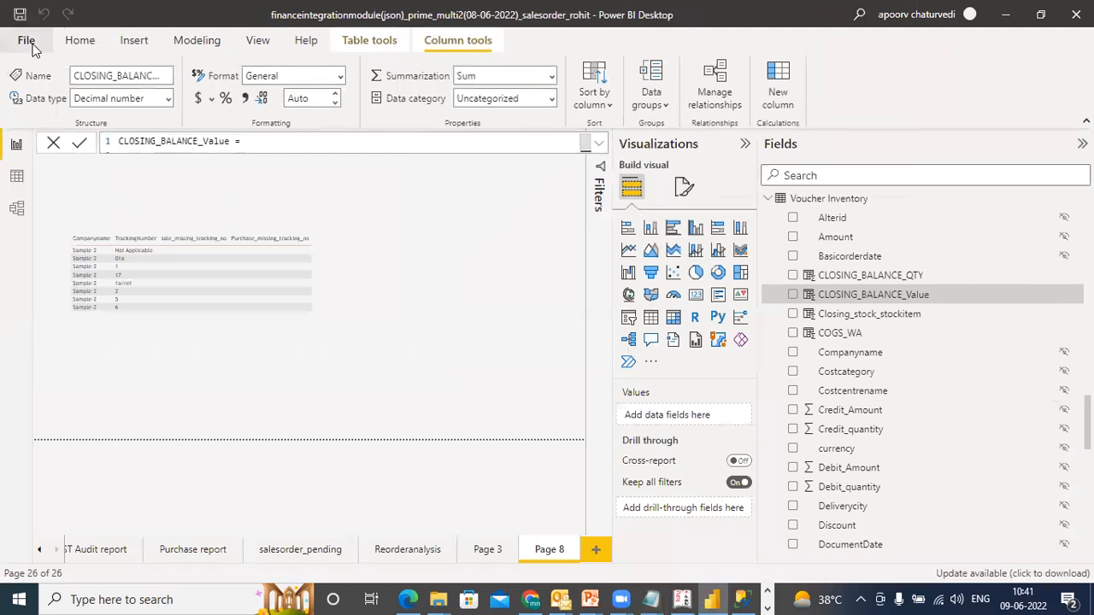
pyautogui.click(28, 43)
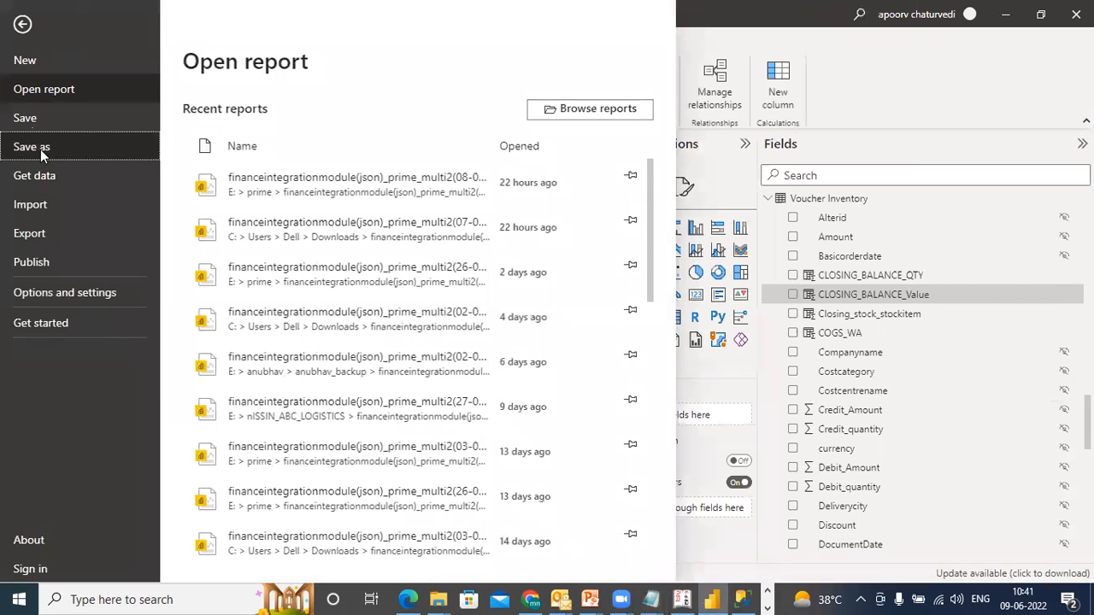
pyautogui.press('Escape')
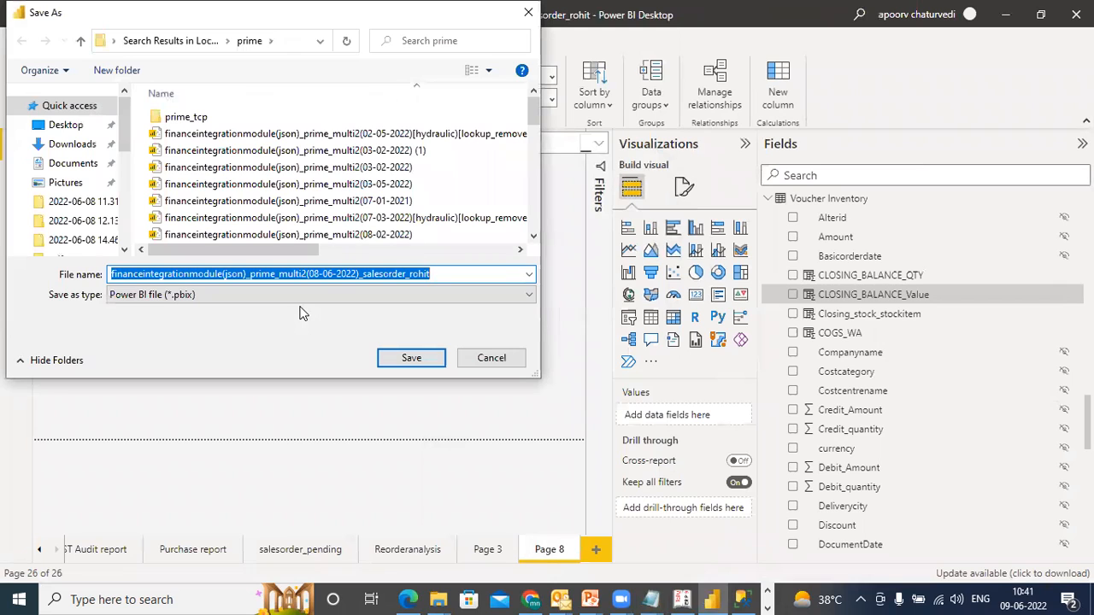
pyautogui.click(324, 274)
pyautogui.press('BackSpace')
pyautogui.write('9')
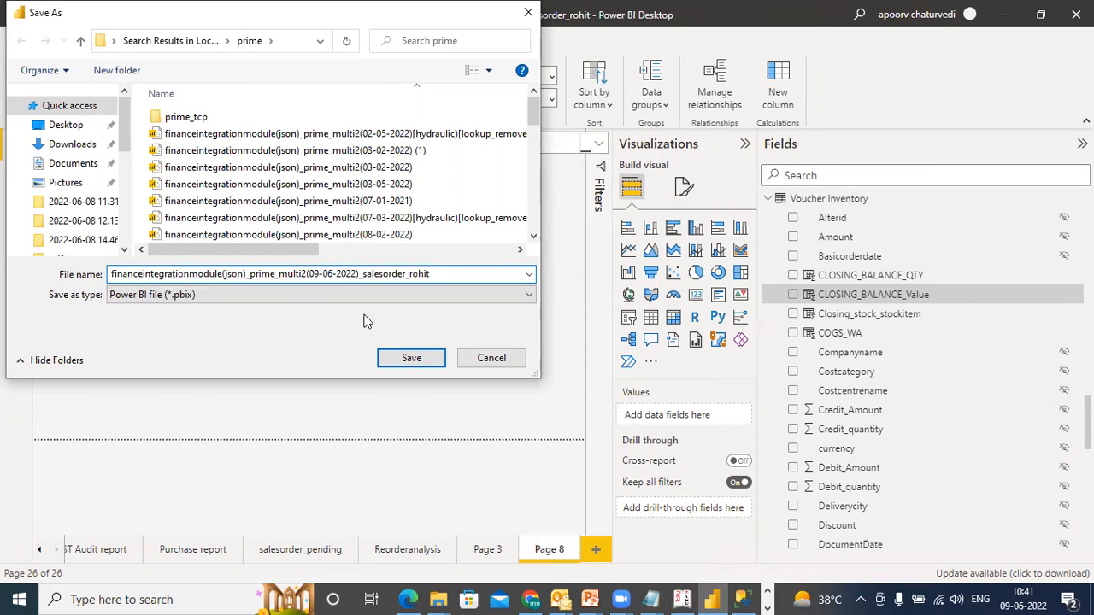
pyautogui.click(406, 364)
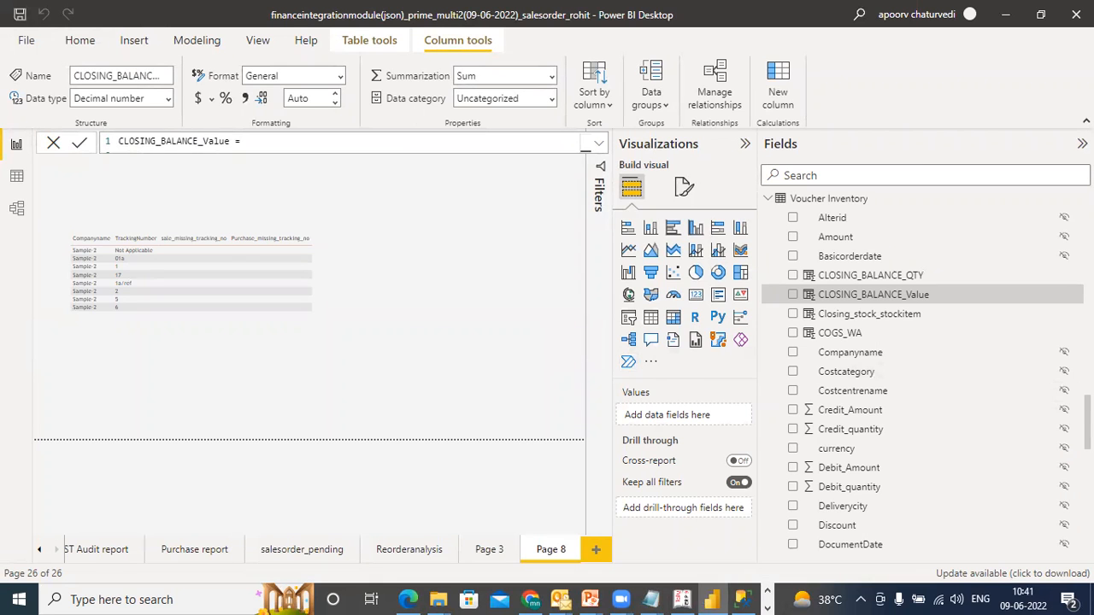
# Find the Sales_inventory measure in Voucher Inventory and examine its full formula, including the date variables and voucher type filters.
pyautogui.scroll(5, 923, 368)
pyautogui.scroll(-5, 923, 368)
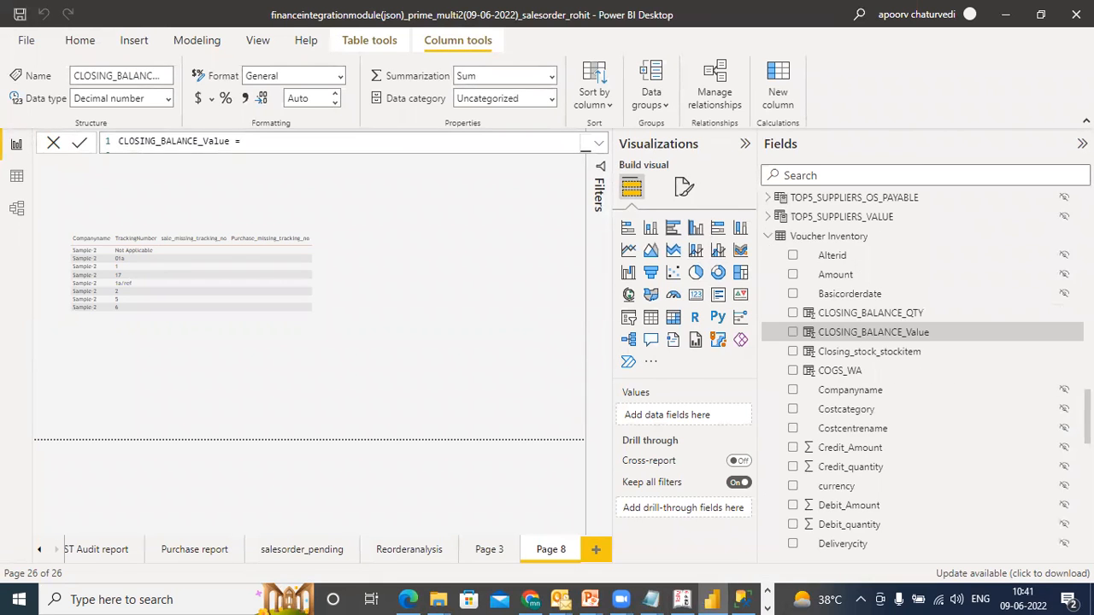
pyautogui.scroll(-2, 923, 367)
pyautogui.scroll(2, 923, 368)
pyautogui.scroll(-6, 923, 376)
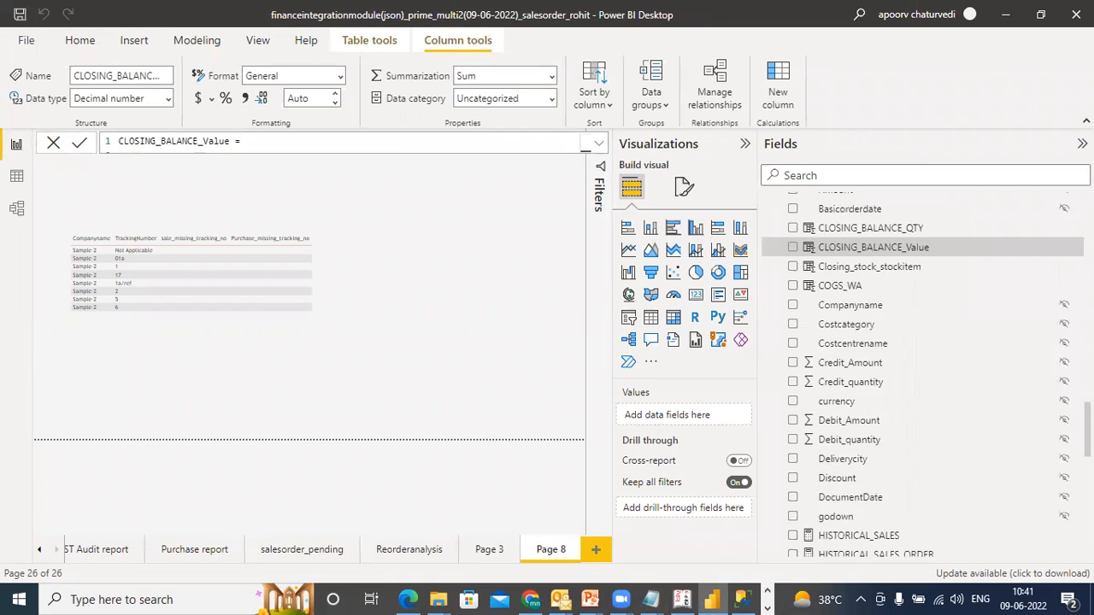
pyautogui.scroll(-3, 923, 377)
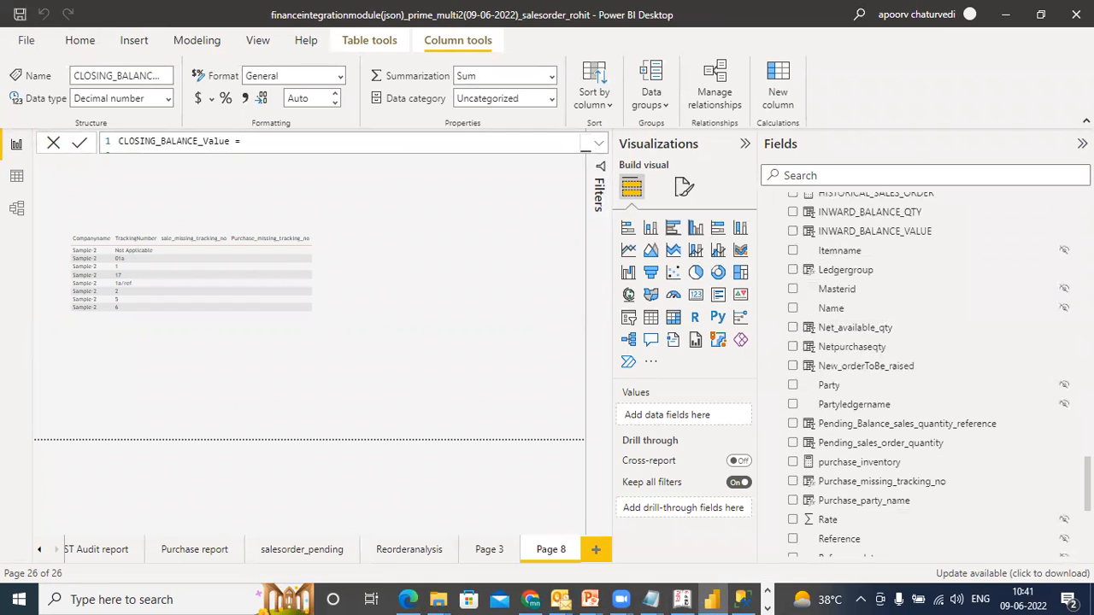
pyautogui.scroll(-2, 923, 376)
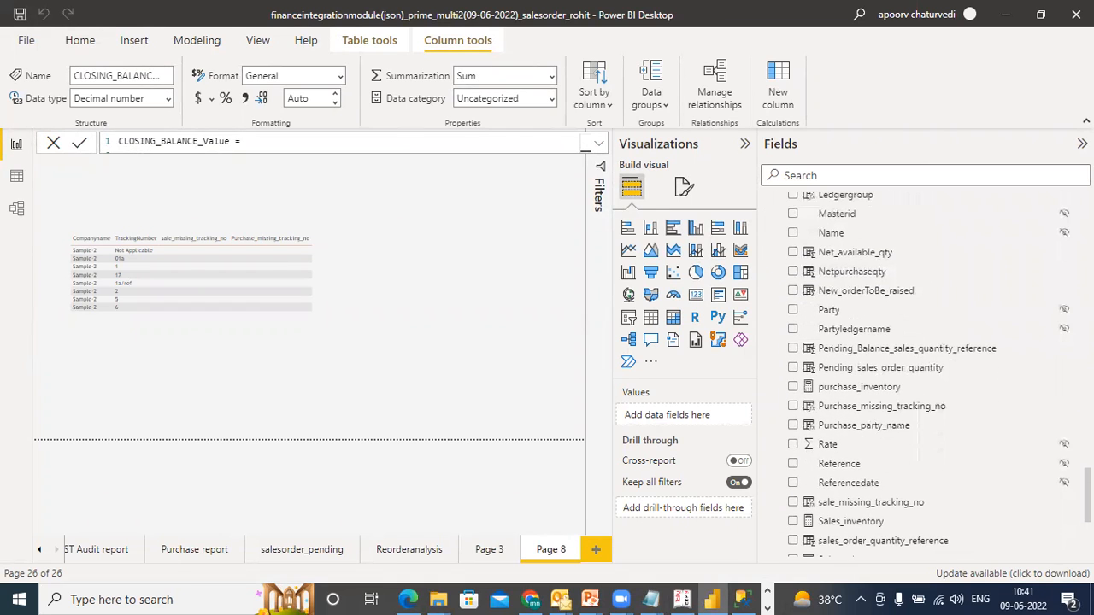
pyautogui.scroll(-2, 923, 376)
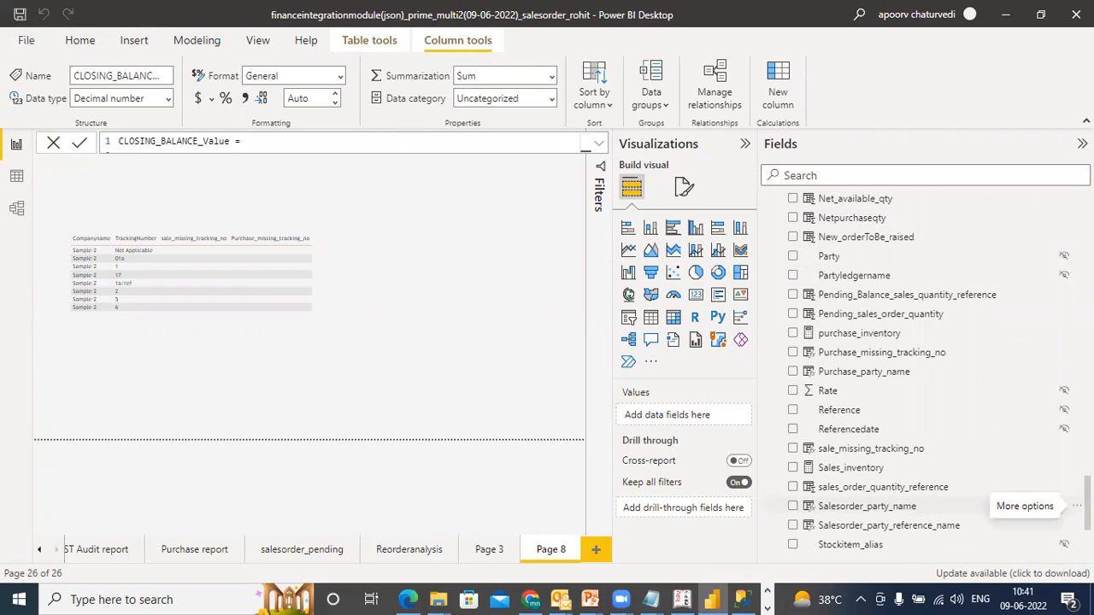
pyautogui.click(826, 467)
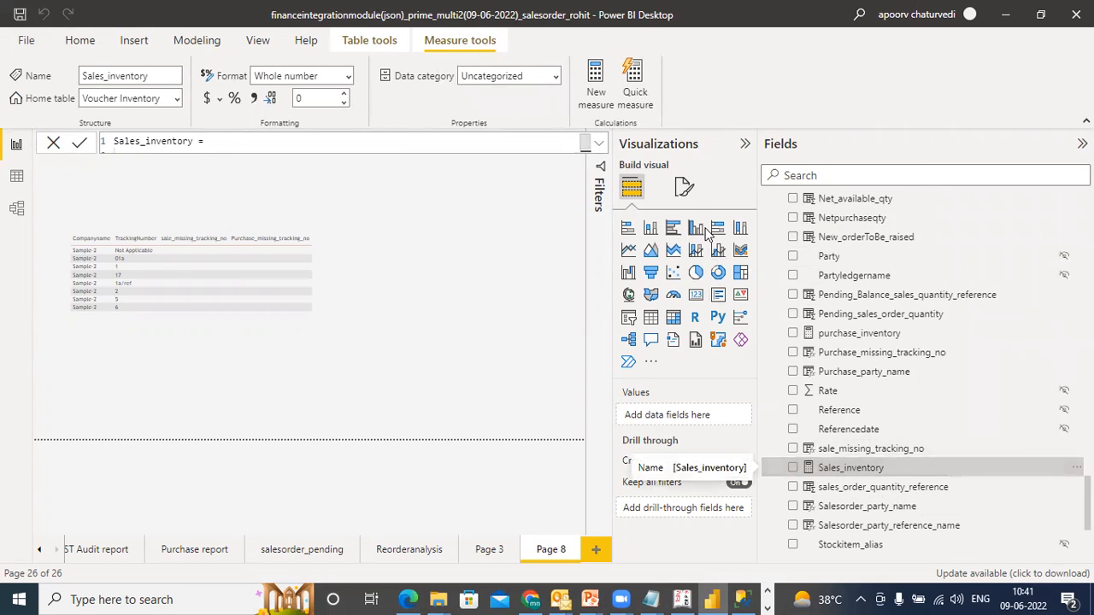
pyautogui.click(598, 145)
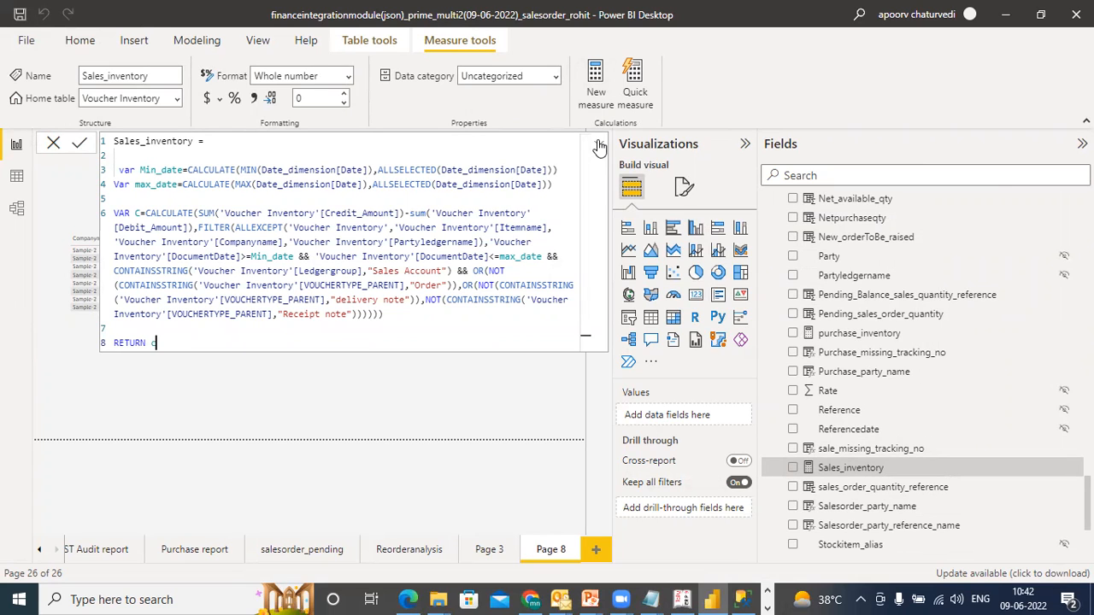
pyautogui.click(599, 147)
pyautogui.click(599, 147)
pyautogui.click(390, 316)
# Find the Sale_missingtrackingnumber table among the fields and examine its formula for the delivery note and sales voucher tracking numbers.
pyautogui.scroll(3, 924, 376)
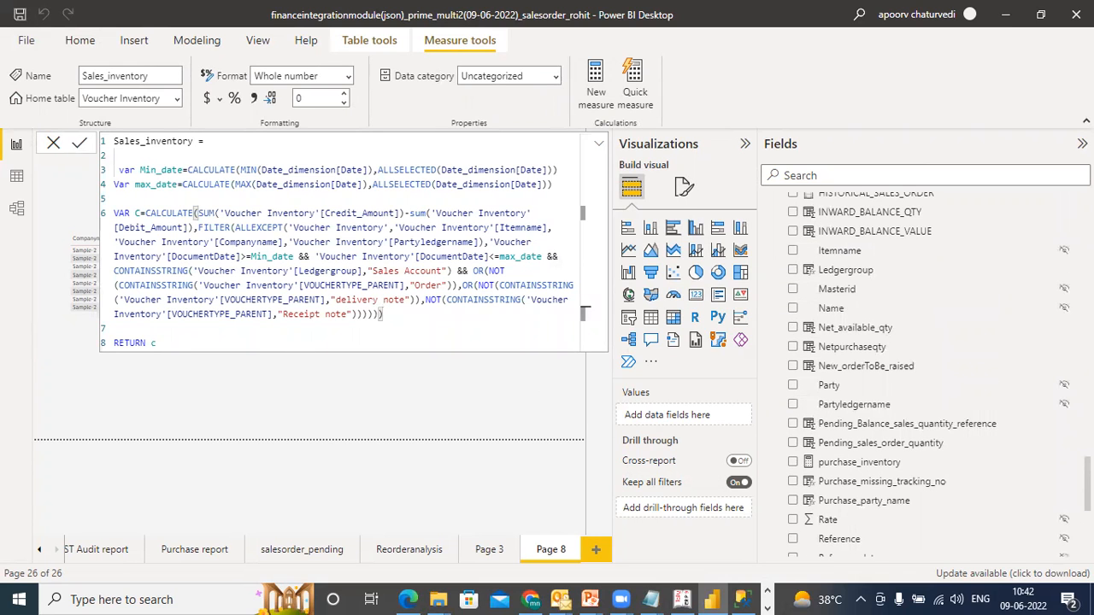
pyautogui.scroll(6, 923, 376)
pyautogui.scroll(6, 924, 376)
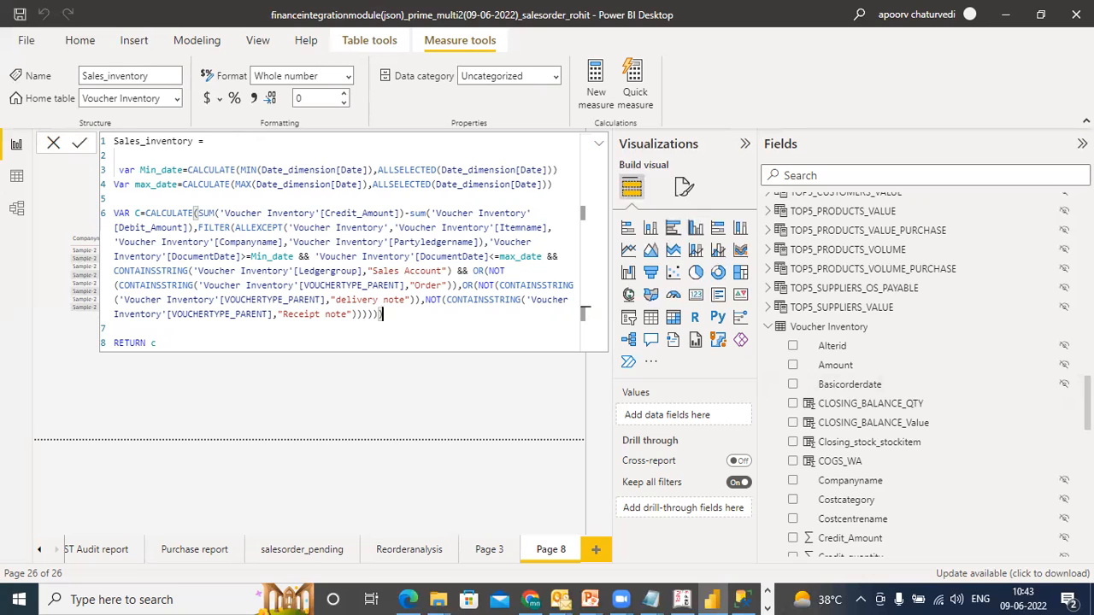
pyautogui.scroll(2, 923, 375)
pyautogui.scroll(3, 924, 374)
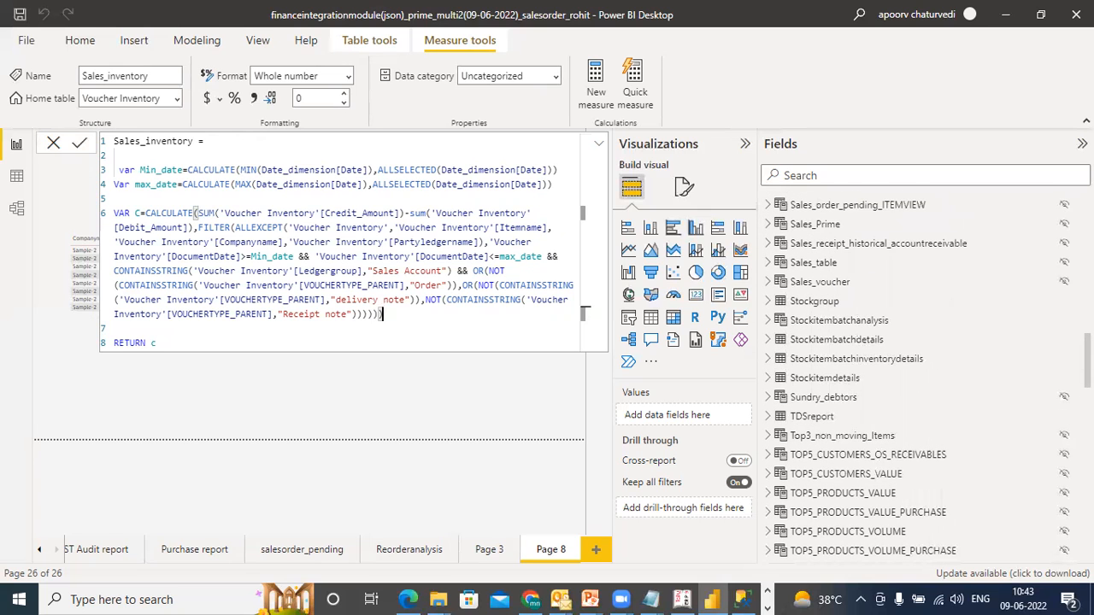
pyautogui.scroll(1, 923, 374)
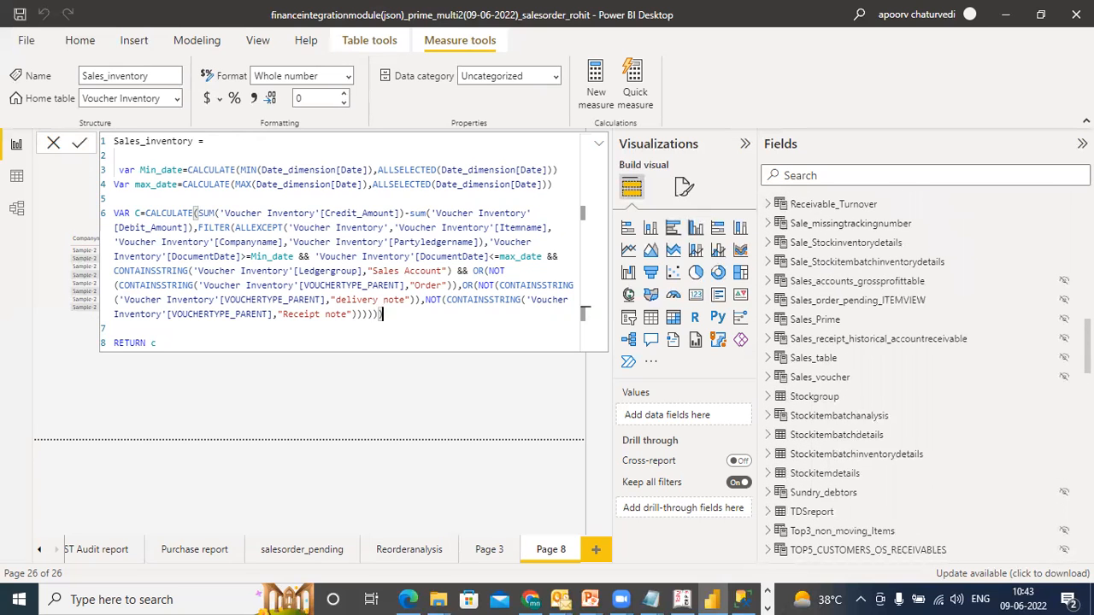
pyautogui.scroll(1, 923, 374)
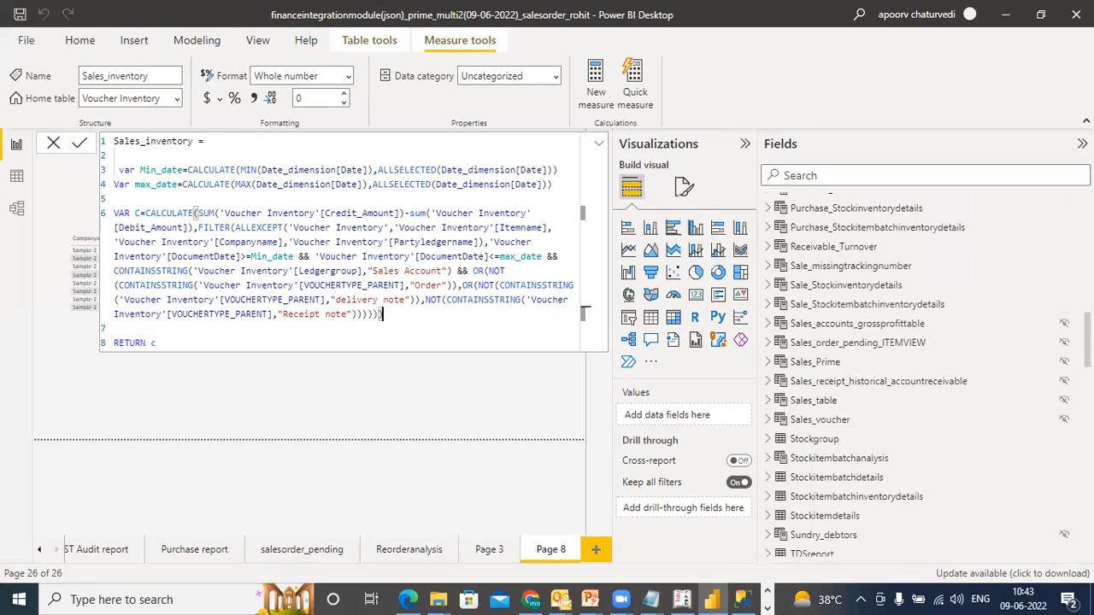
pyautogui.scroll(-1, 923, 375)
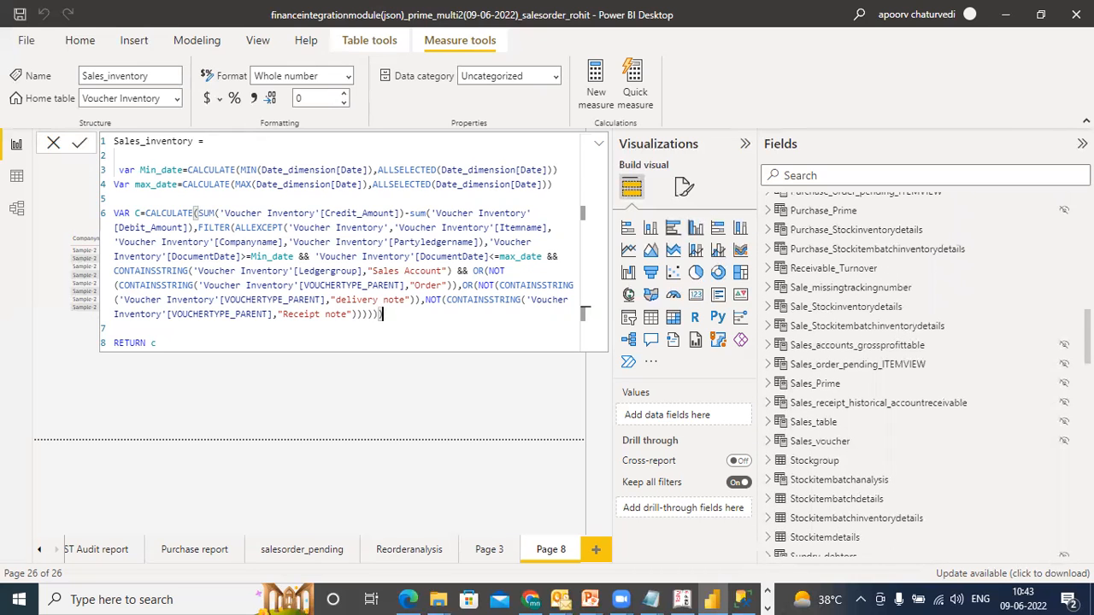
pyautogui.click(797, 291)
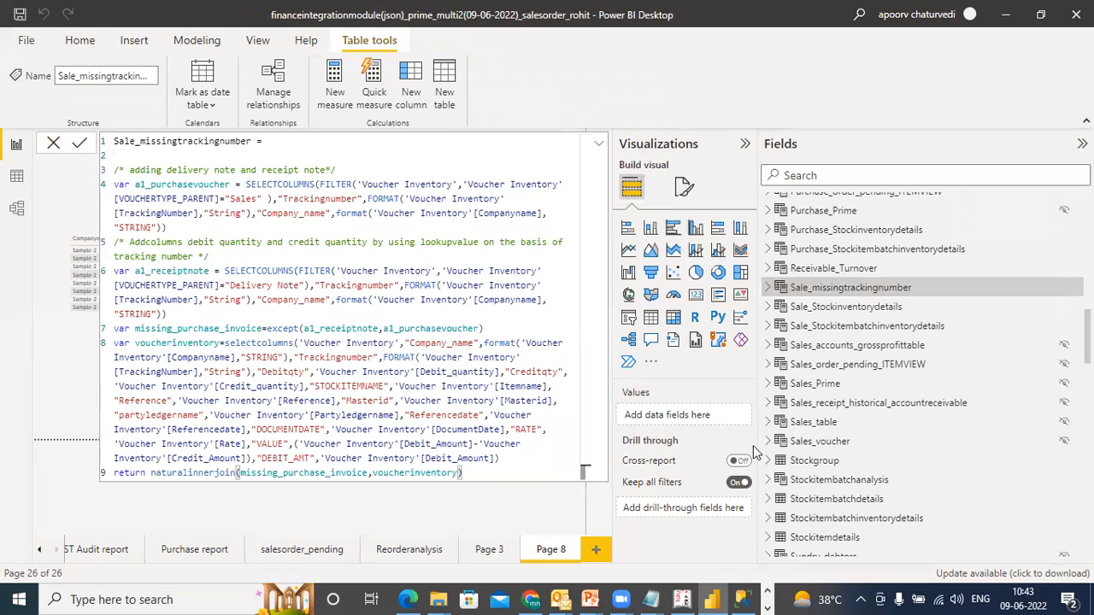
# Collapse the Sale_missingtrackingnumber formula and look through the Voucher Inventory fields, from the closing balance columns to the sales and tracking fields.
pyautogui.scroll(-3, 924, 376)
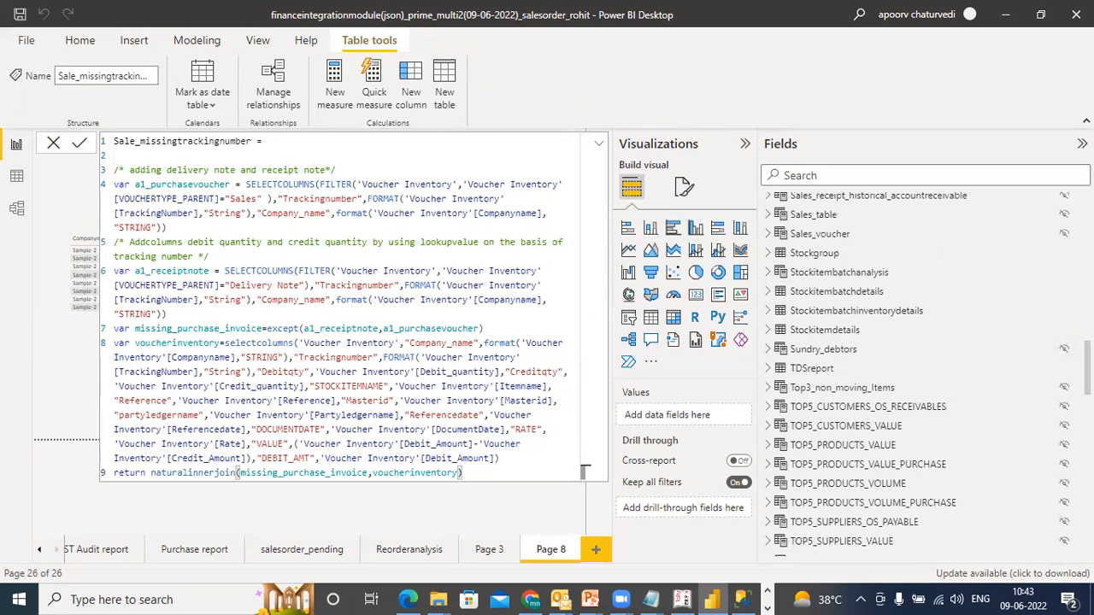
pyautogui.scroll(-4, 923, 376)
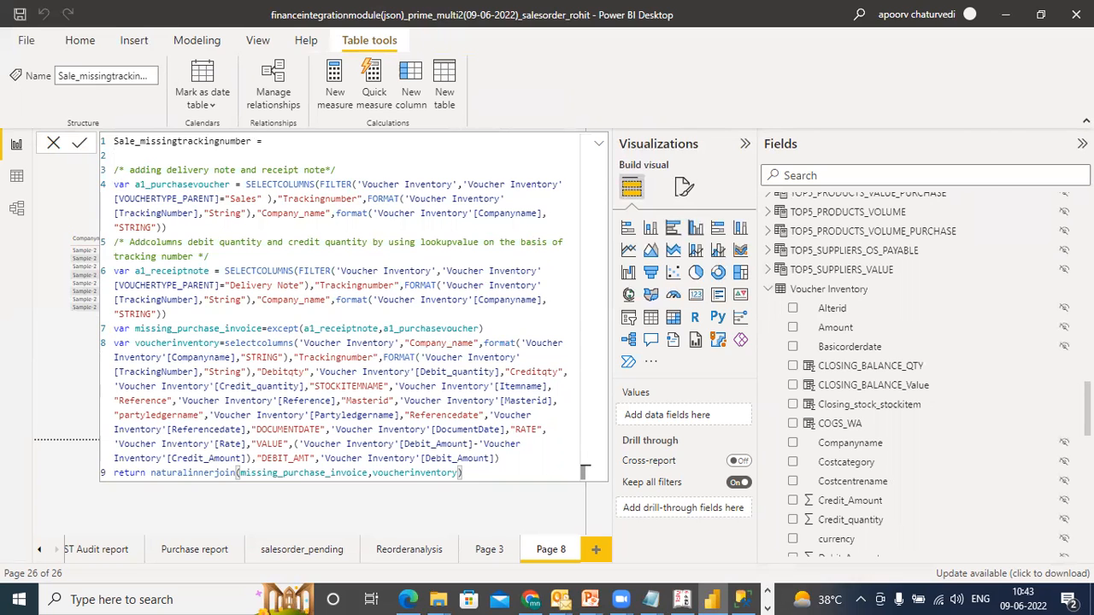
pyautogui.click(599, 146)
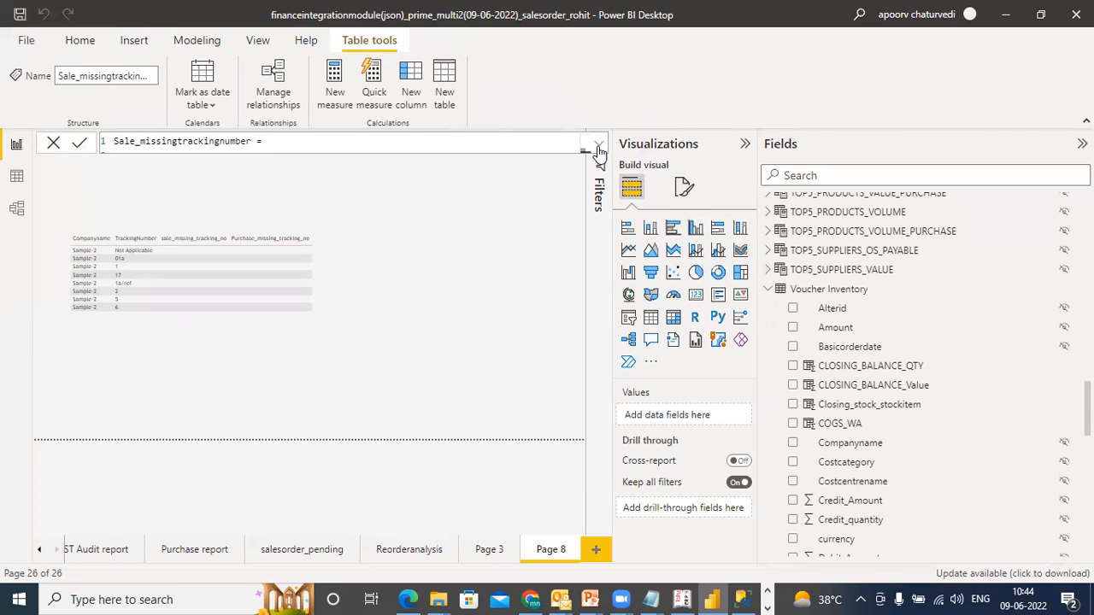
pyautogui.scroll(-1, 924, 376)
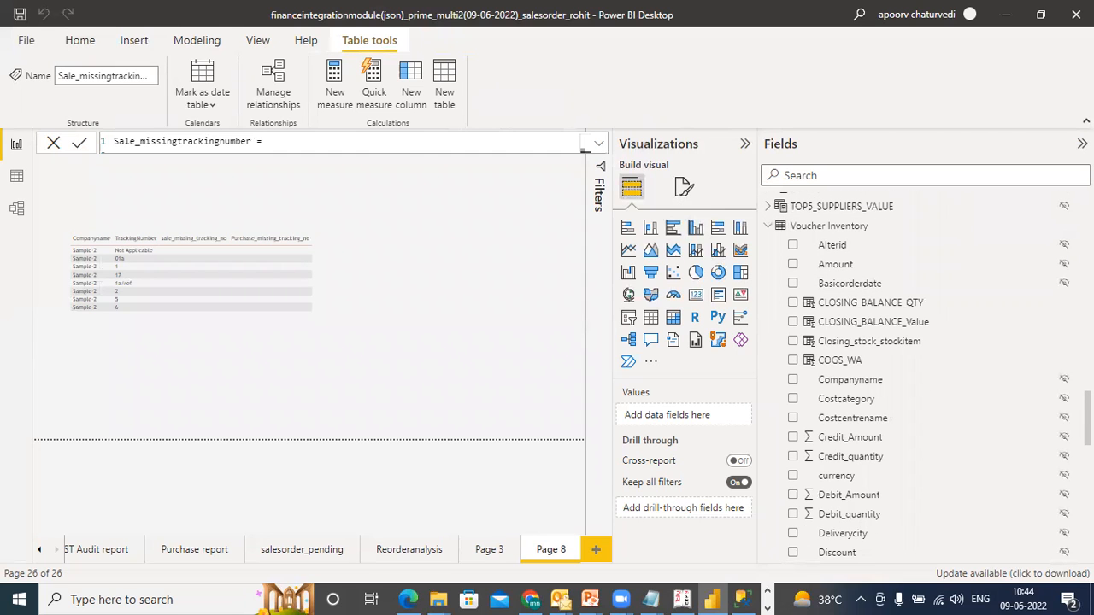
pyautogui.scroll(-5, 923, 377)
pyautogui.scroll(6, 923, 376)
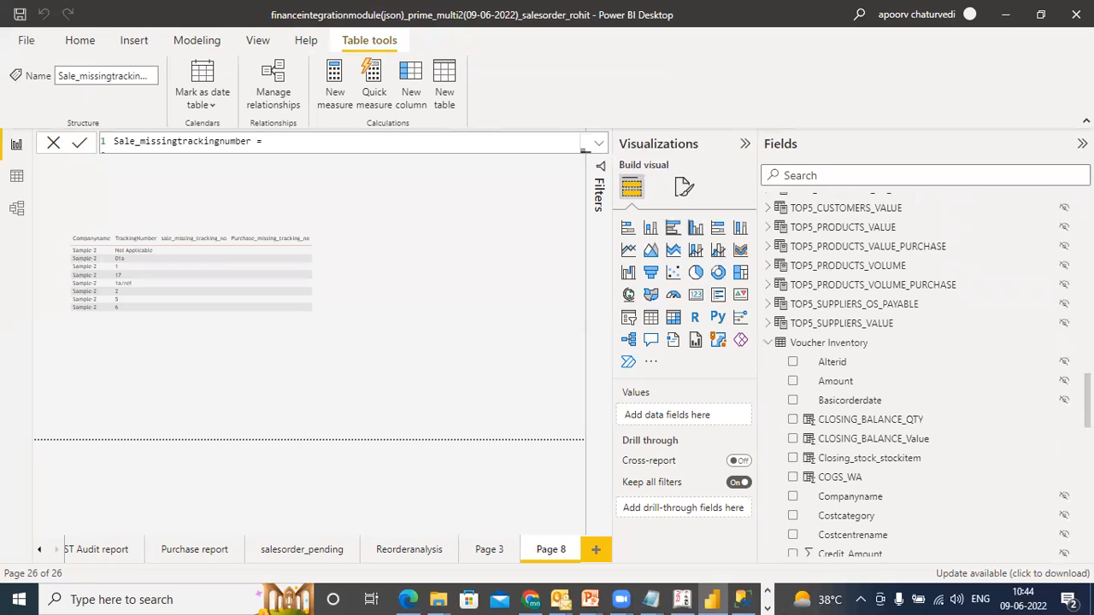
pyautogui.scroll(-2, 923, 376)
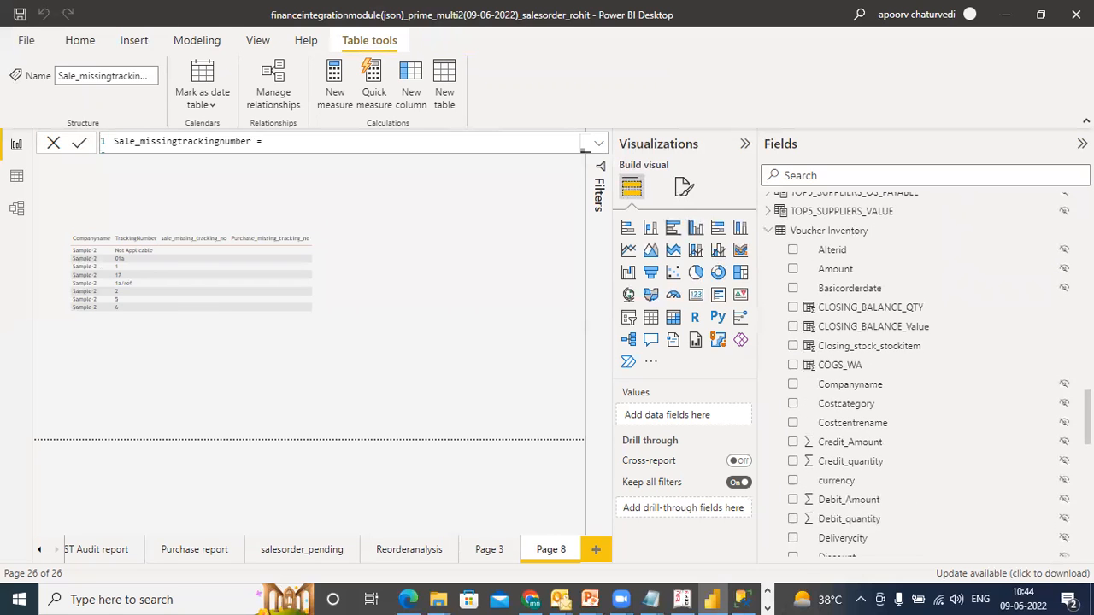
pyautogui.scroll(-1, 923, 376)
pyautogui.scroll(-6, 924, 376)
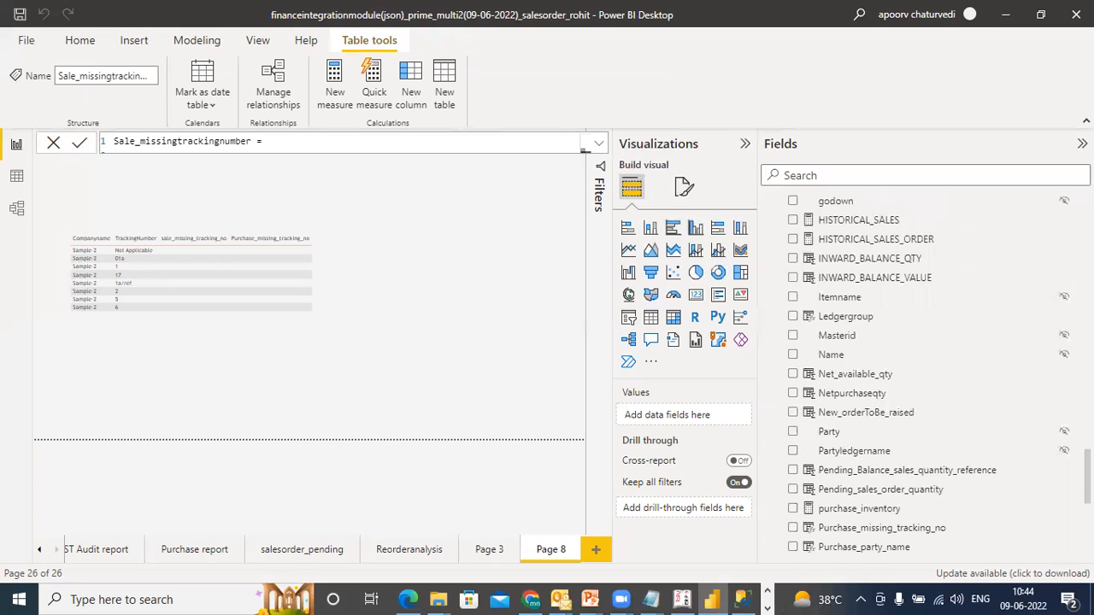
pyautogui.scroll(-2, 923, 376)
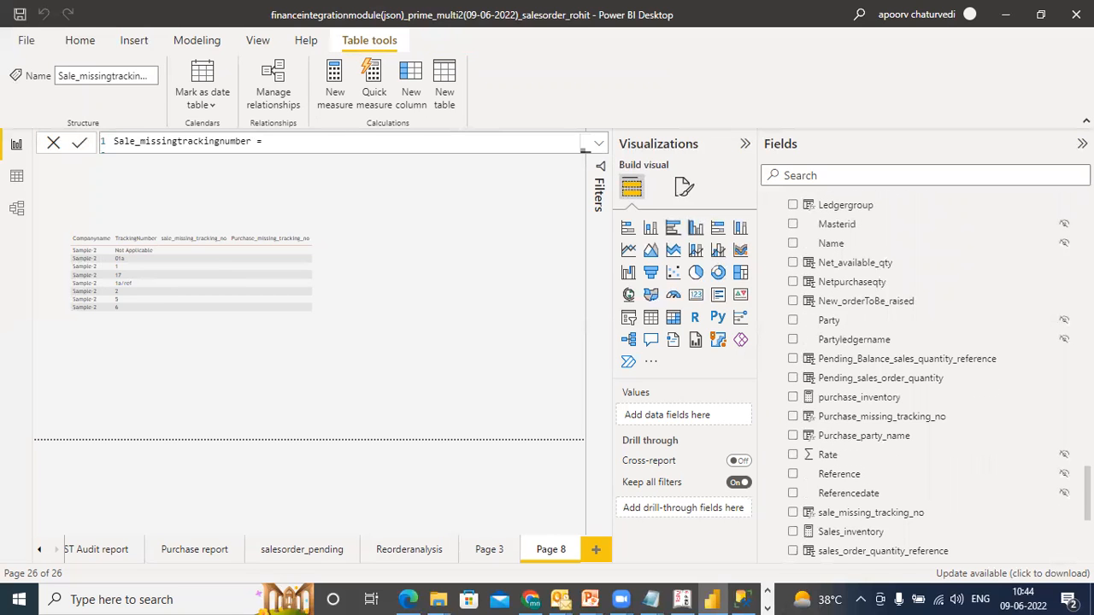